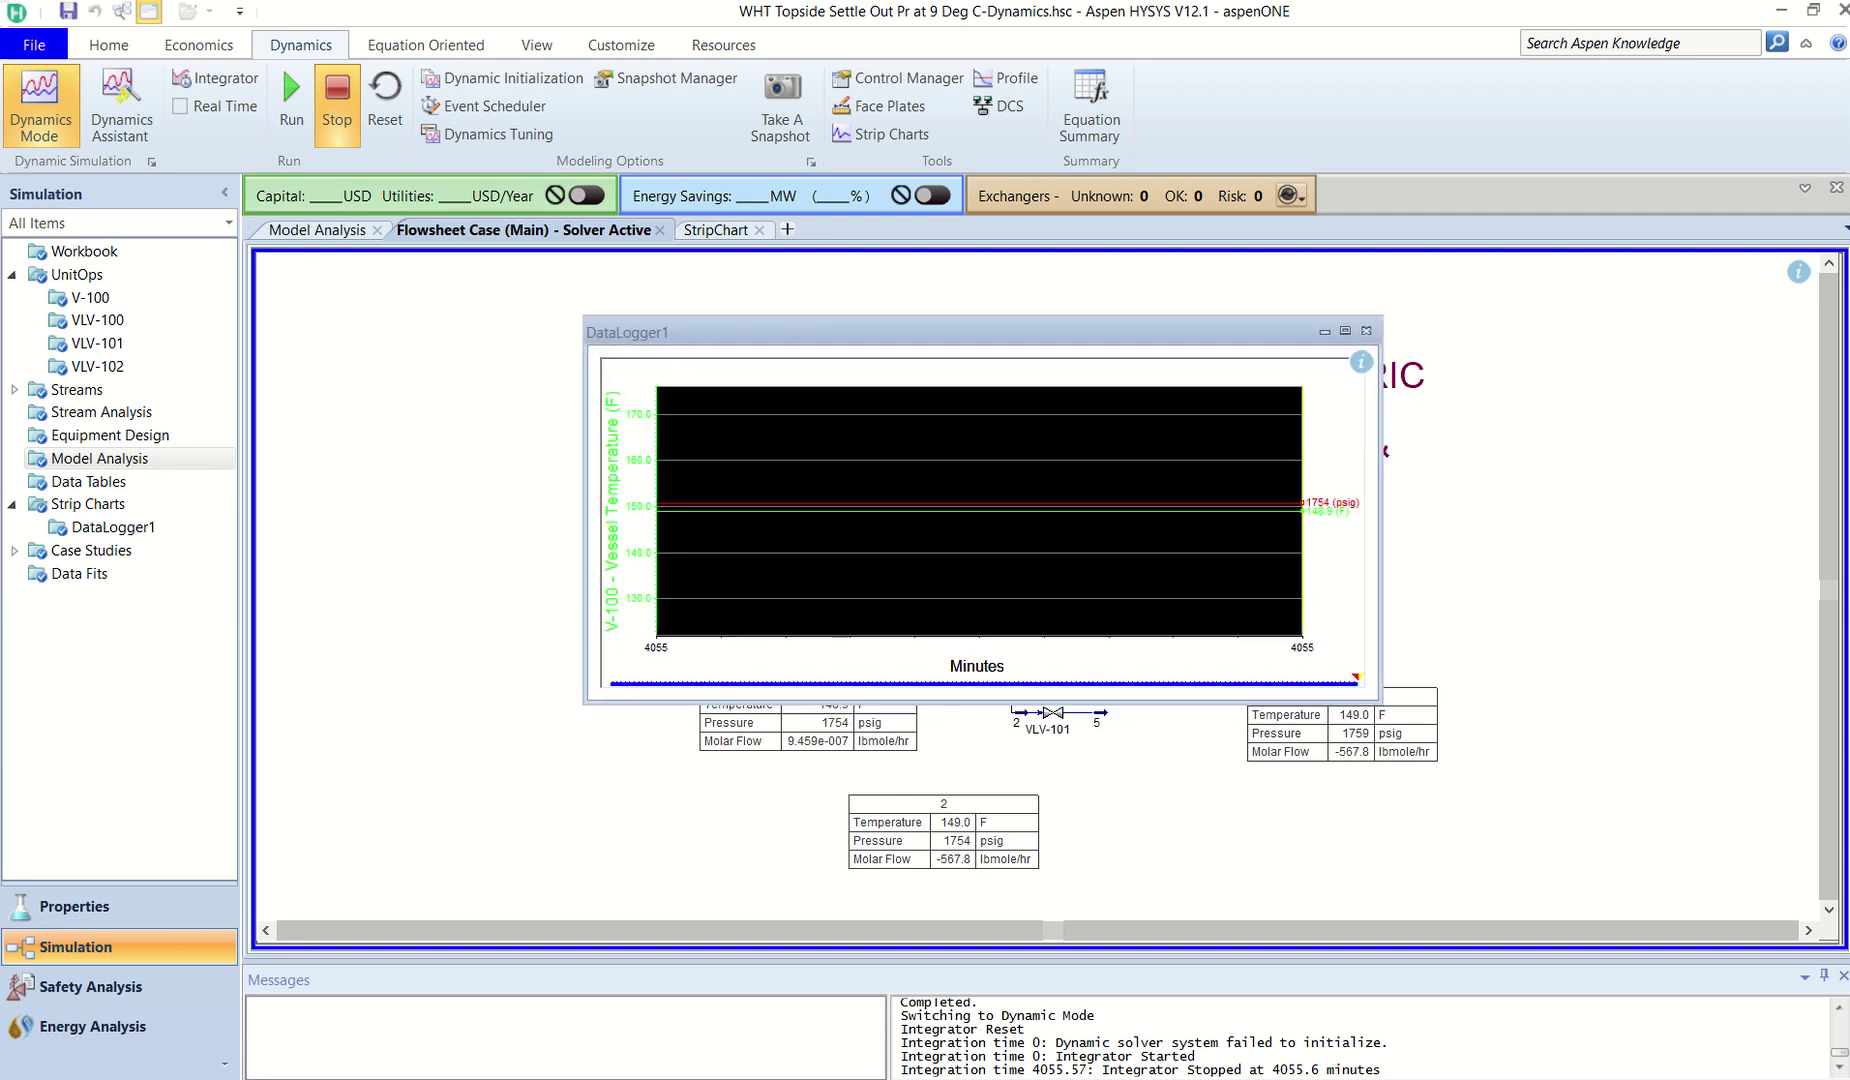
Move the DataLogger1 strip chart aside on the flowsheet and close it.
drag(683, 332, 724, 414)
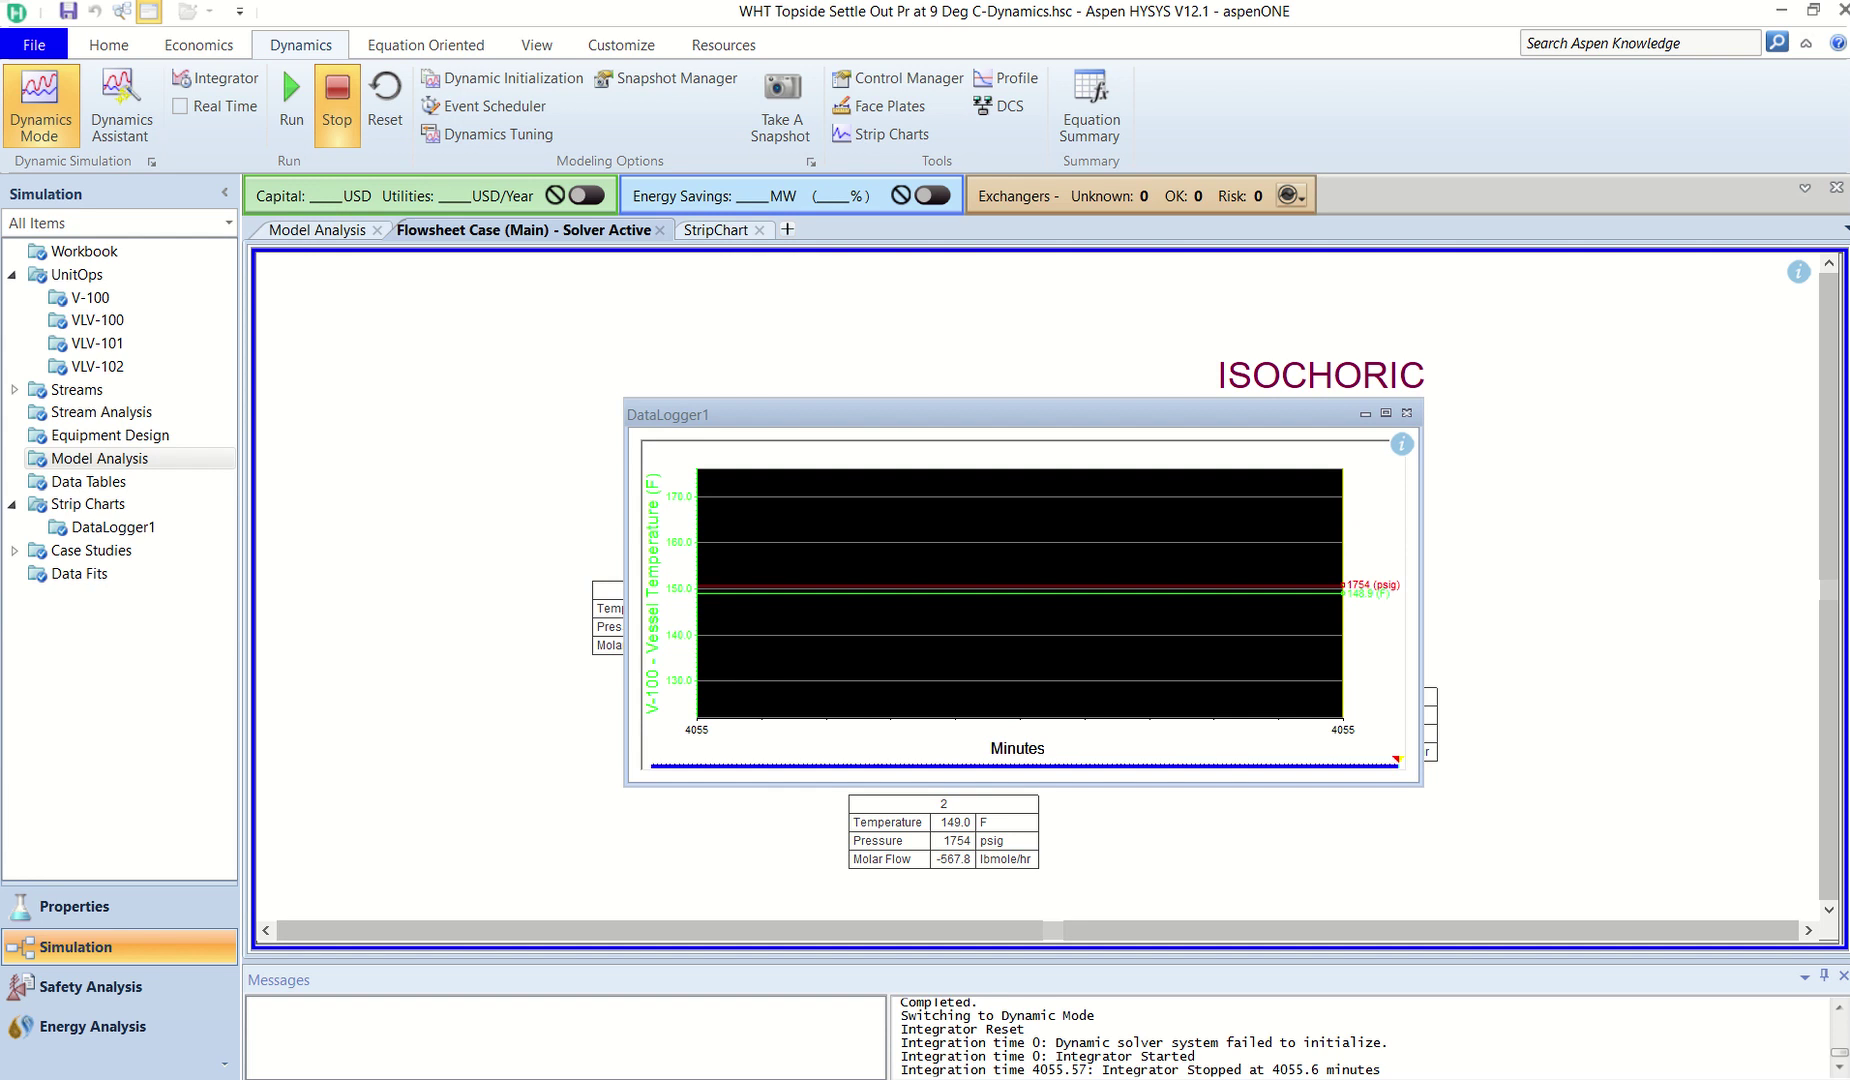
drag(724, 414, 596, 450)
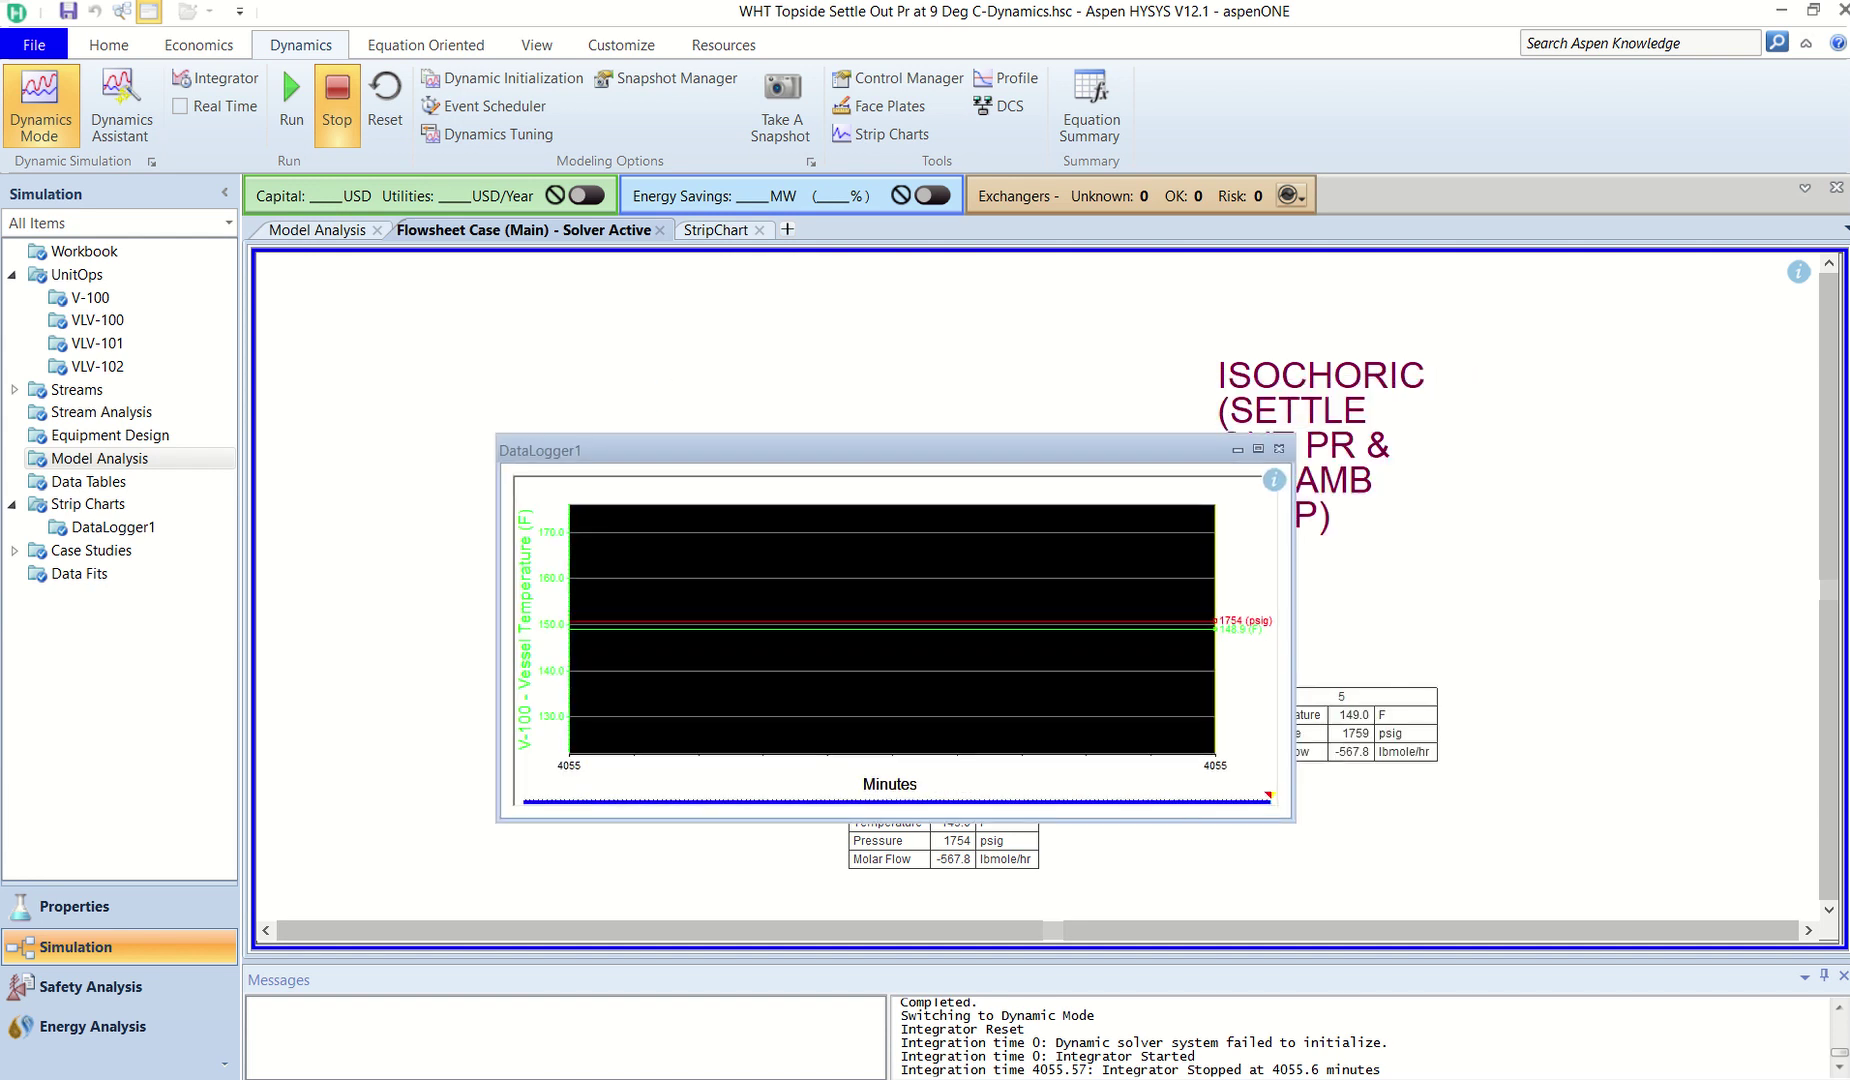
click(1279, 448)
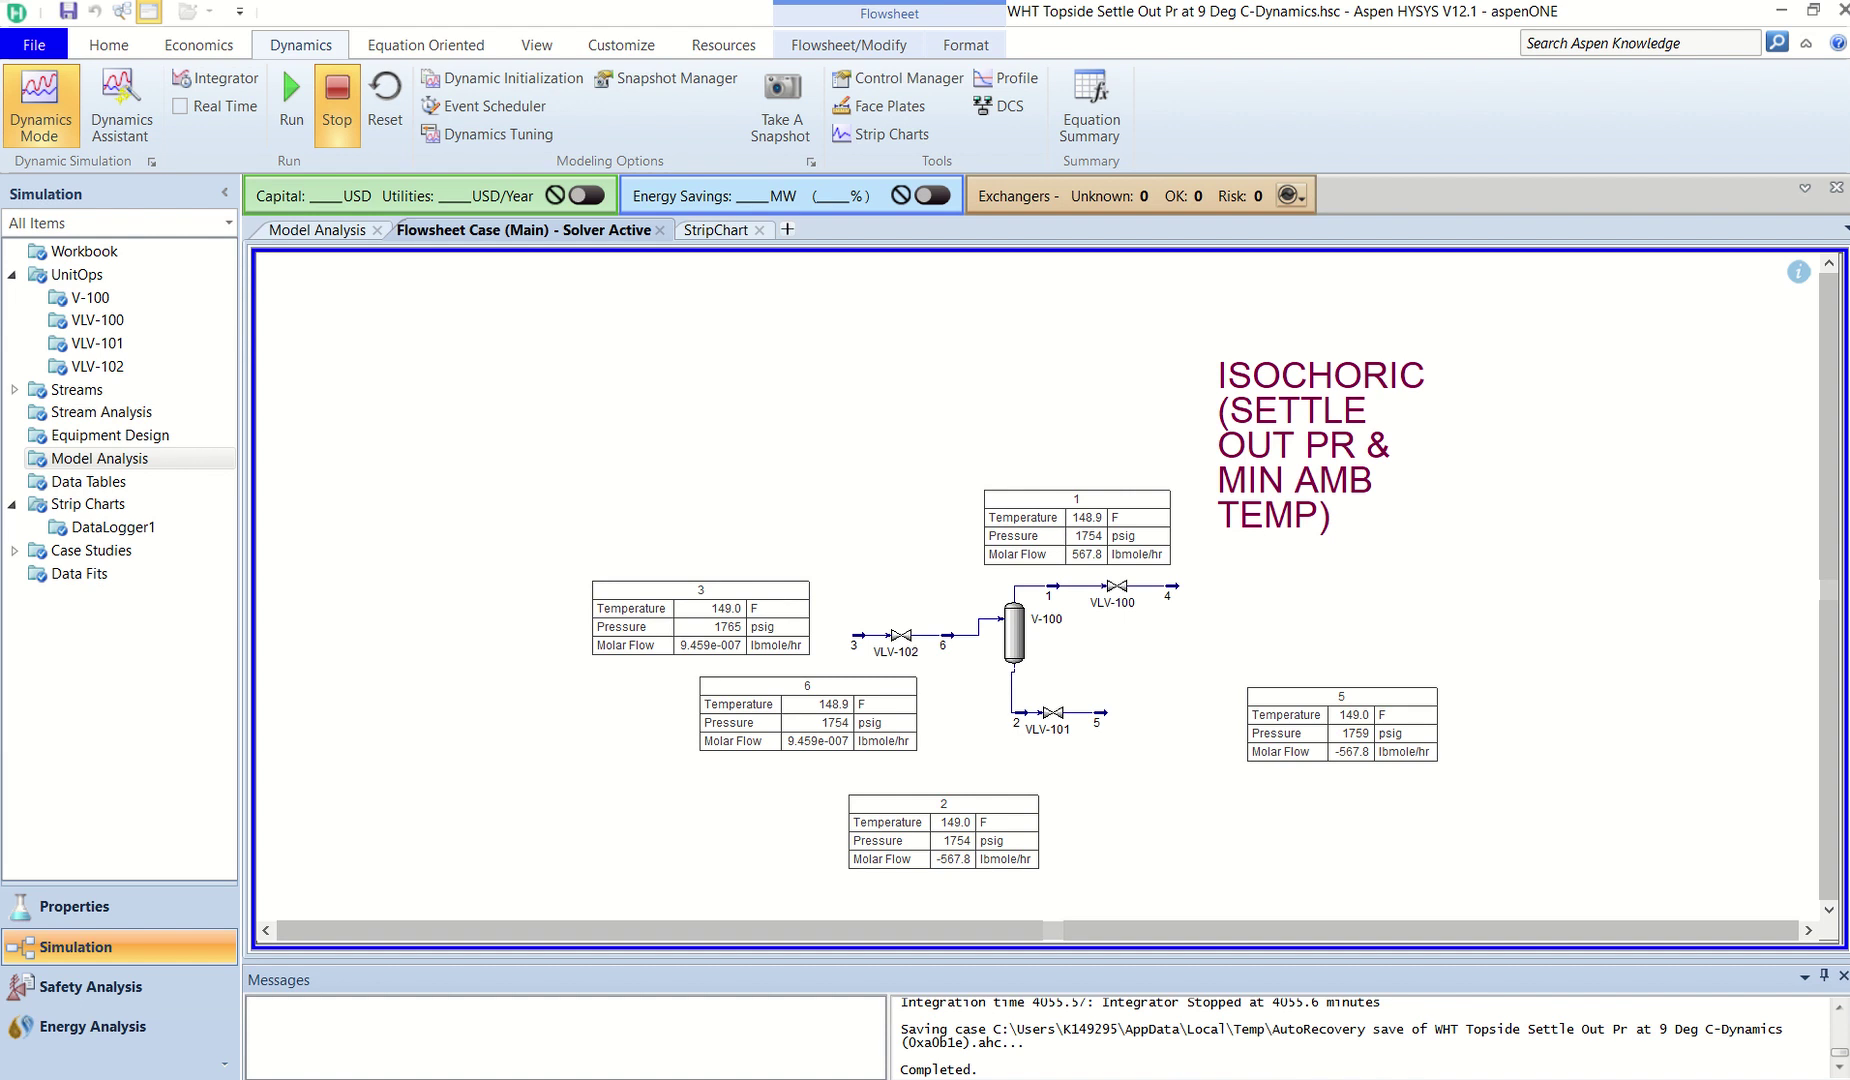
Switch the case from dynamic to steady state mode and try to activate the solver.
click(40, 105)
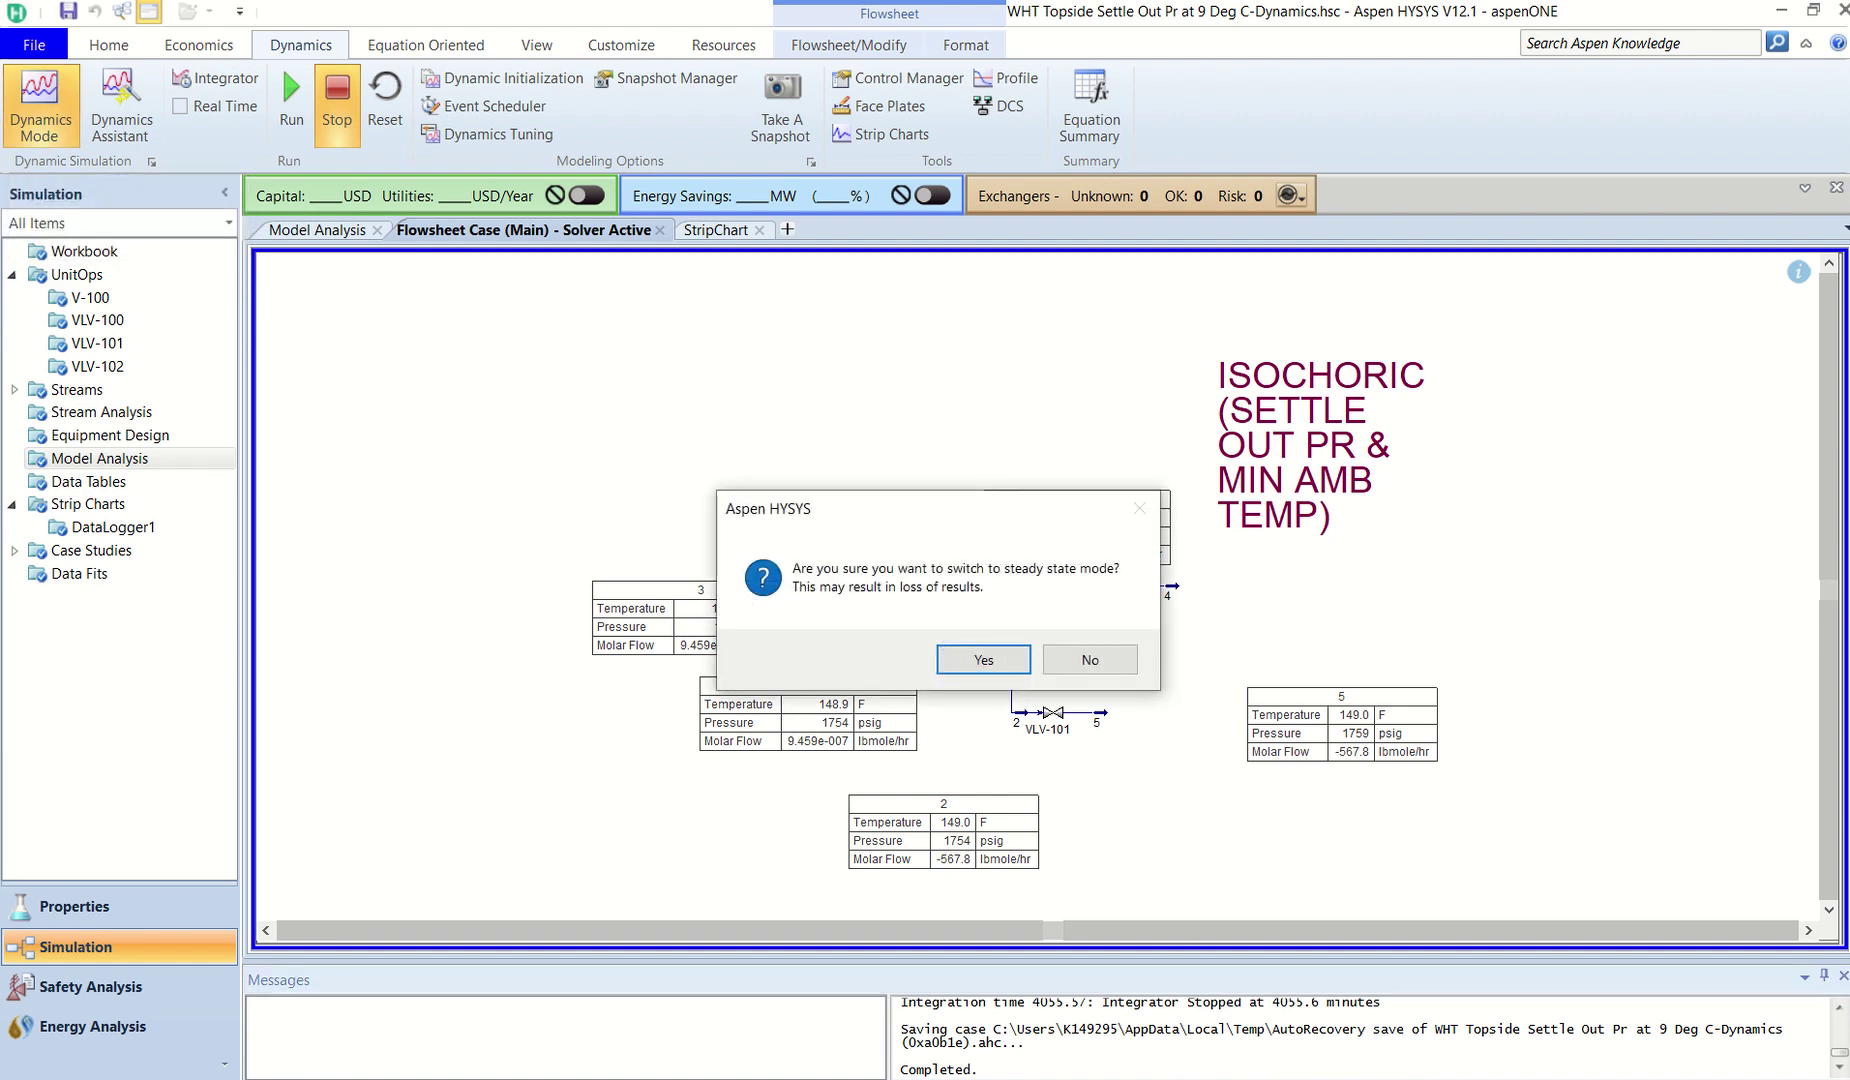
key(Return)
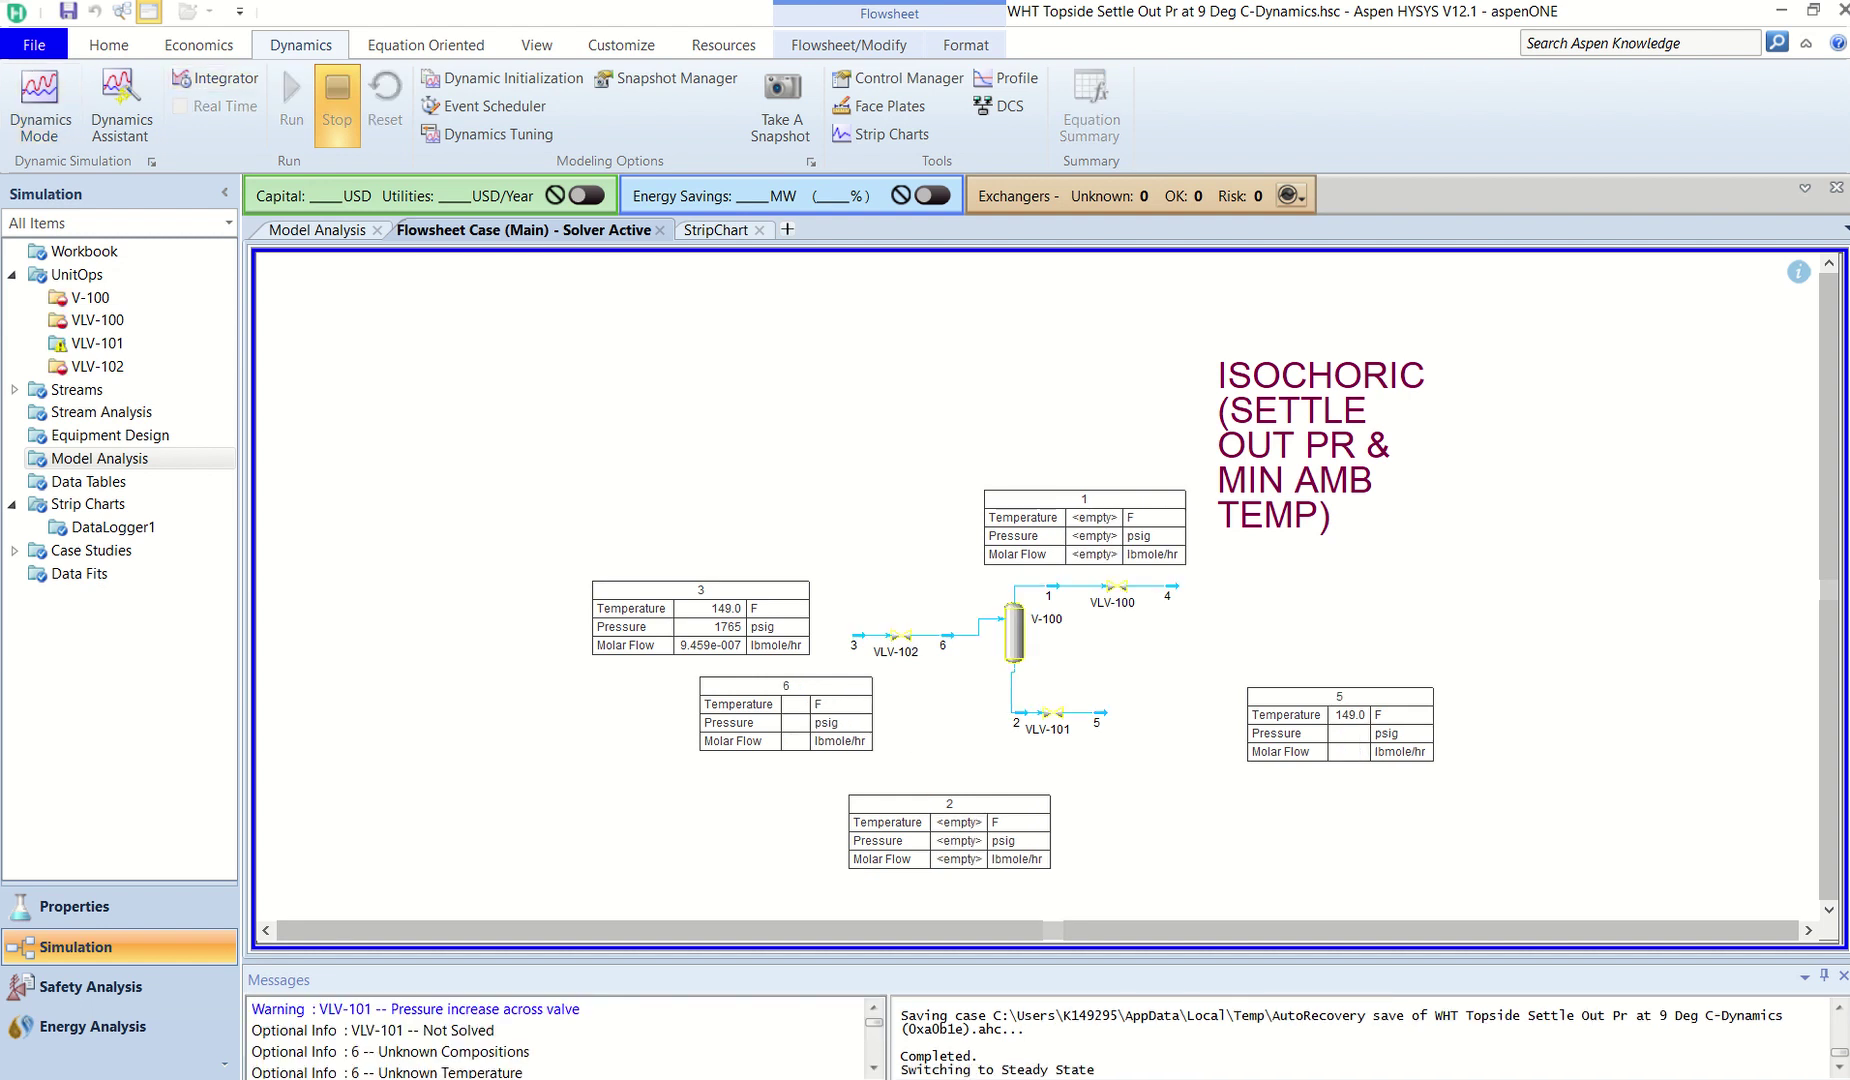
click(108, 44)
click(399, 77)
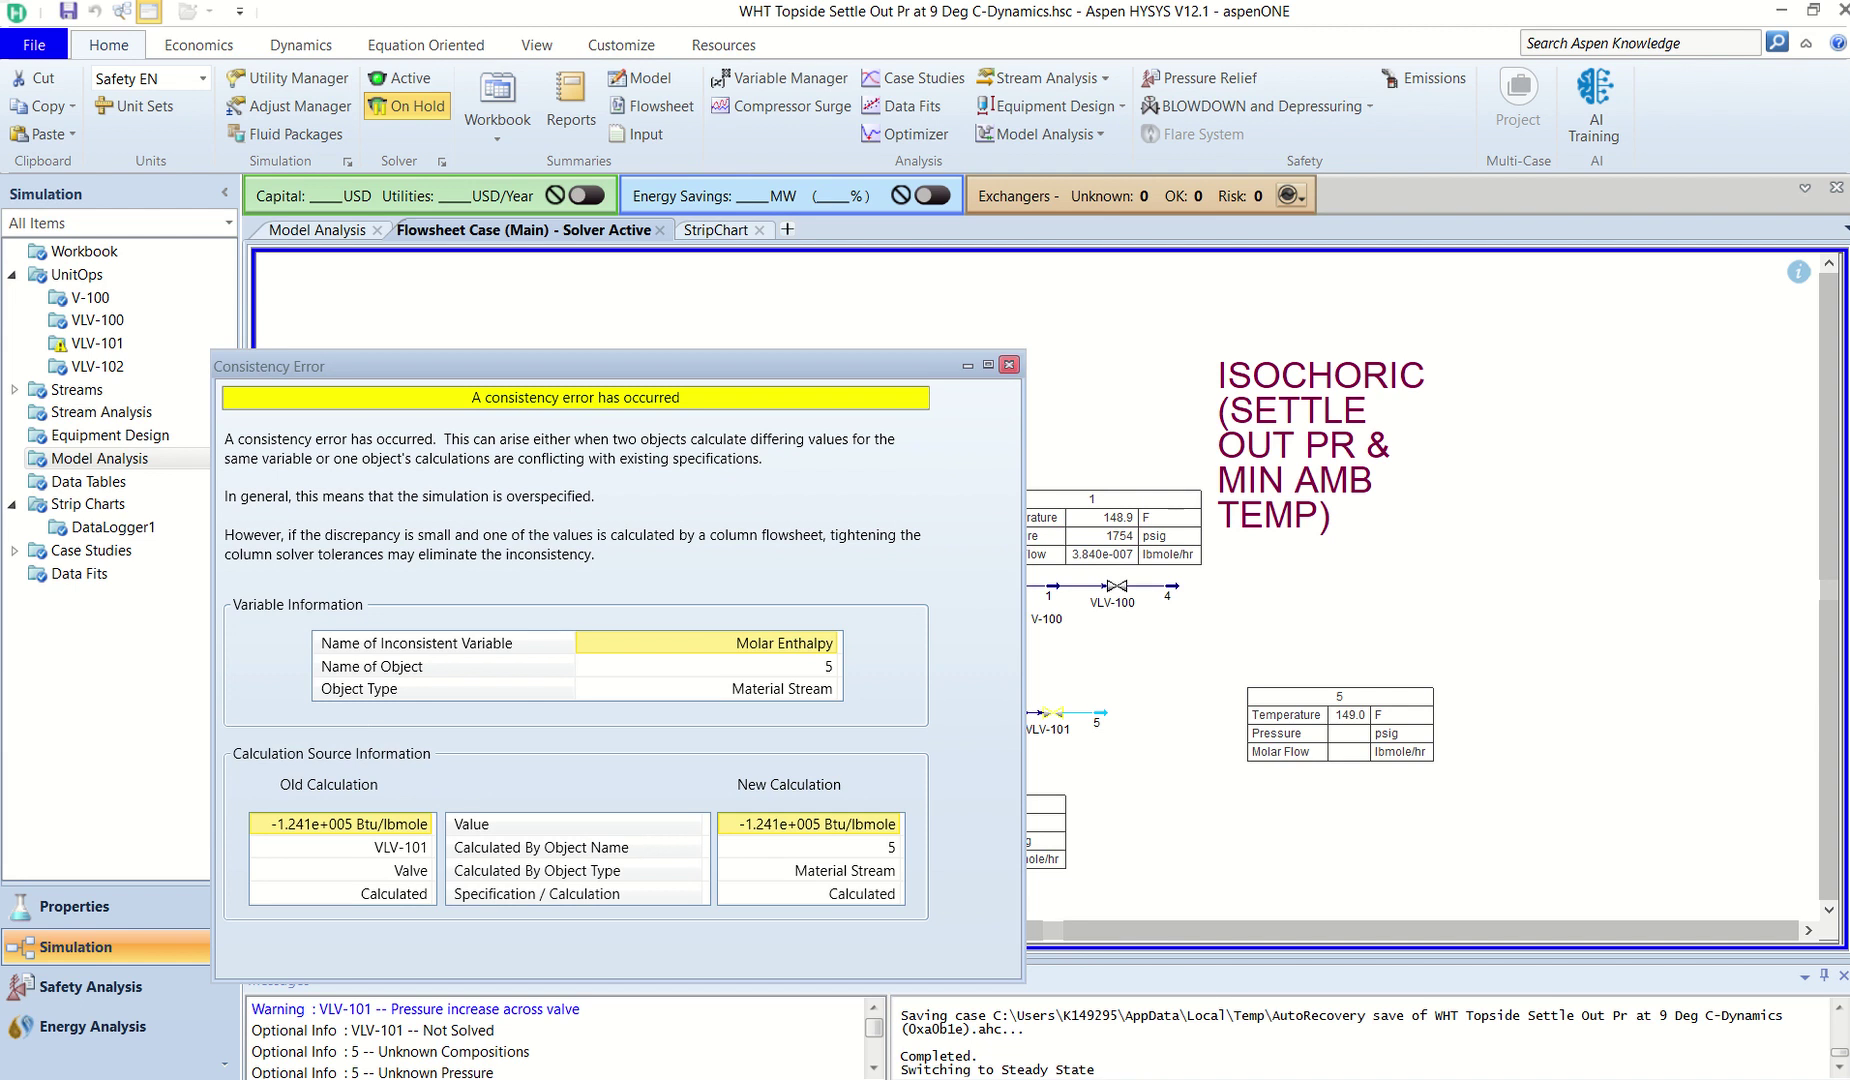
click(1009, 364)
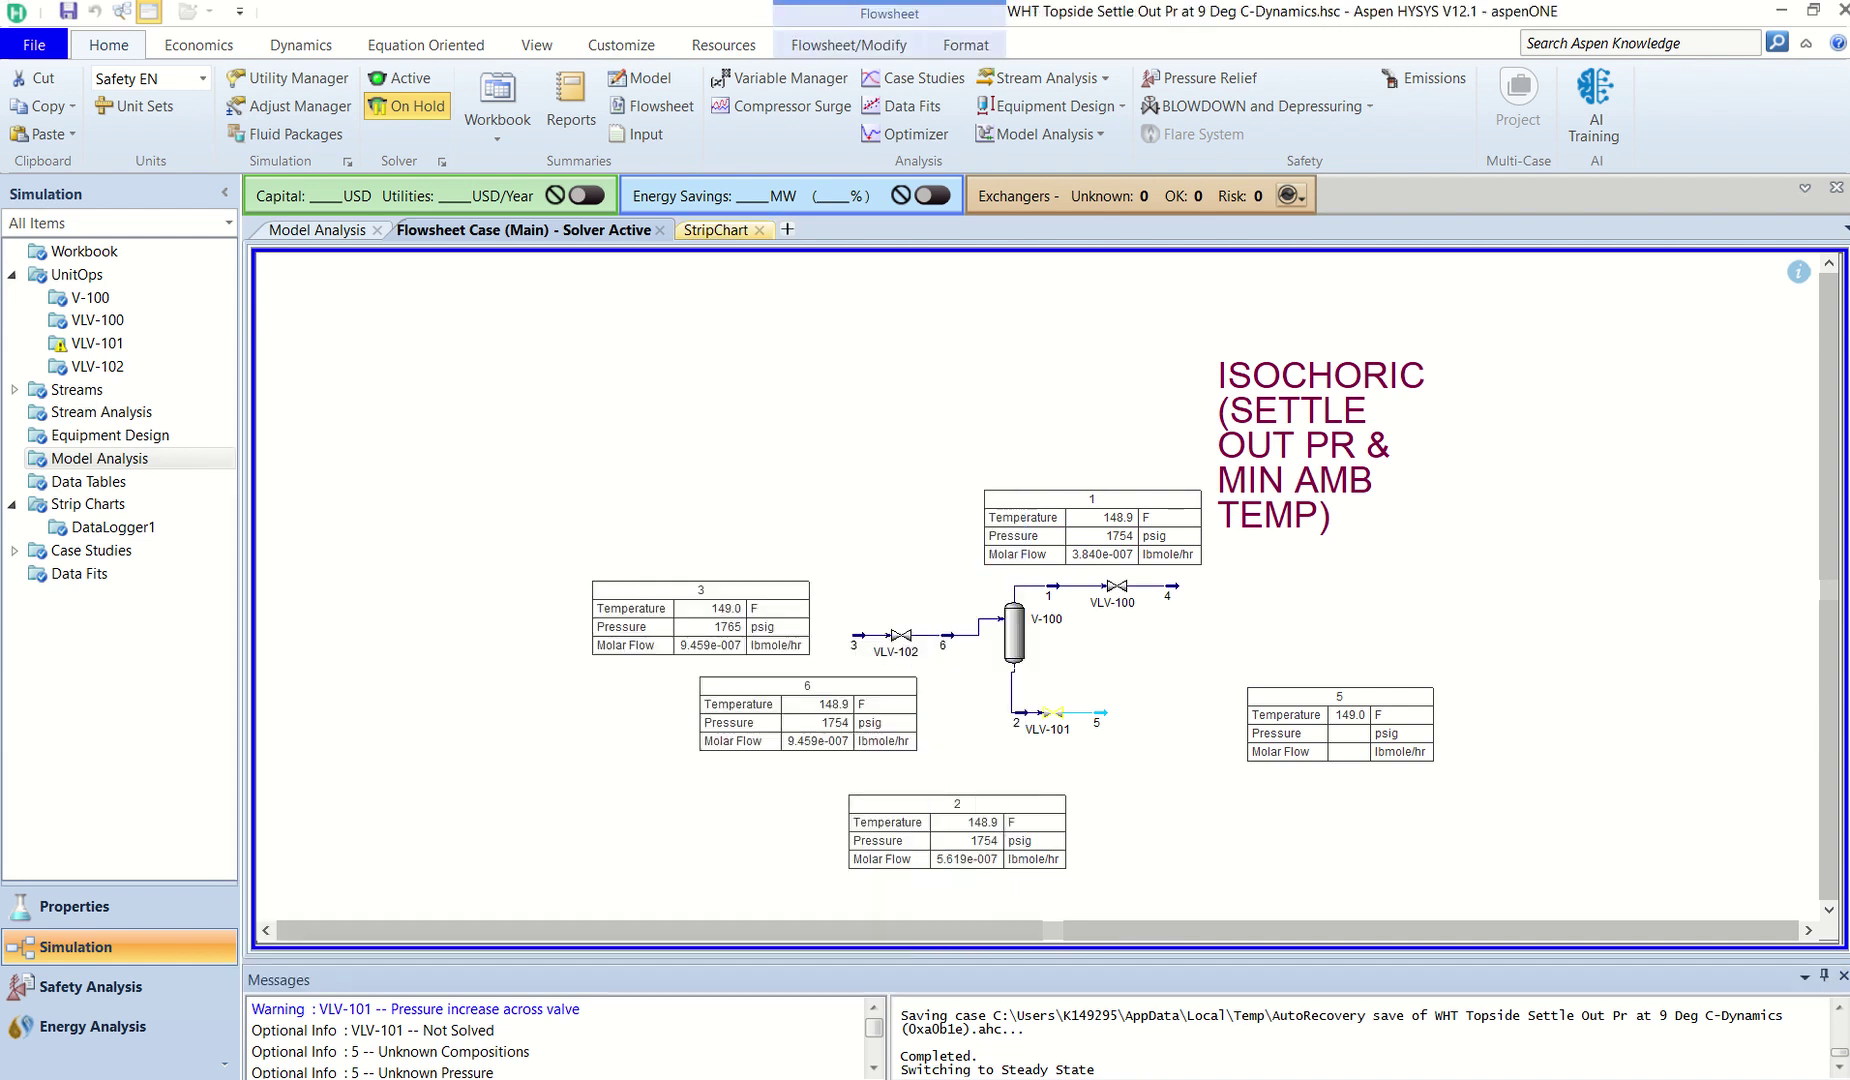
click(401, 78)
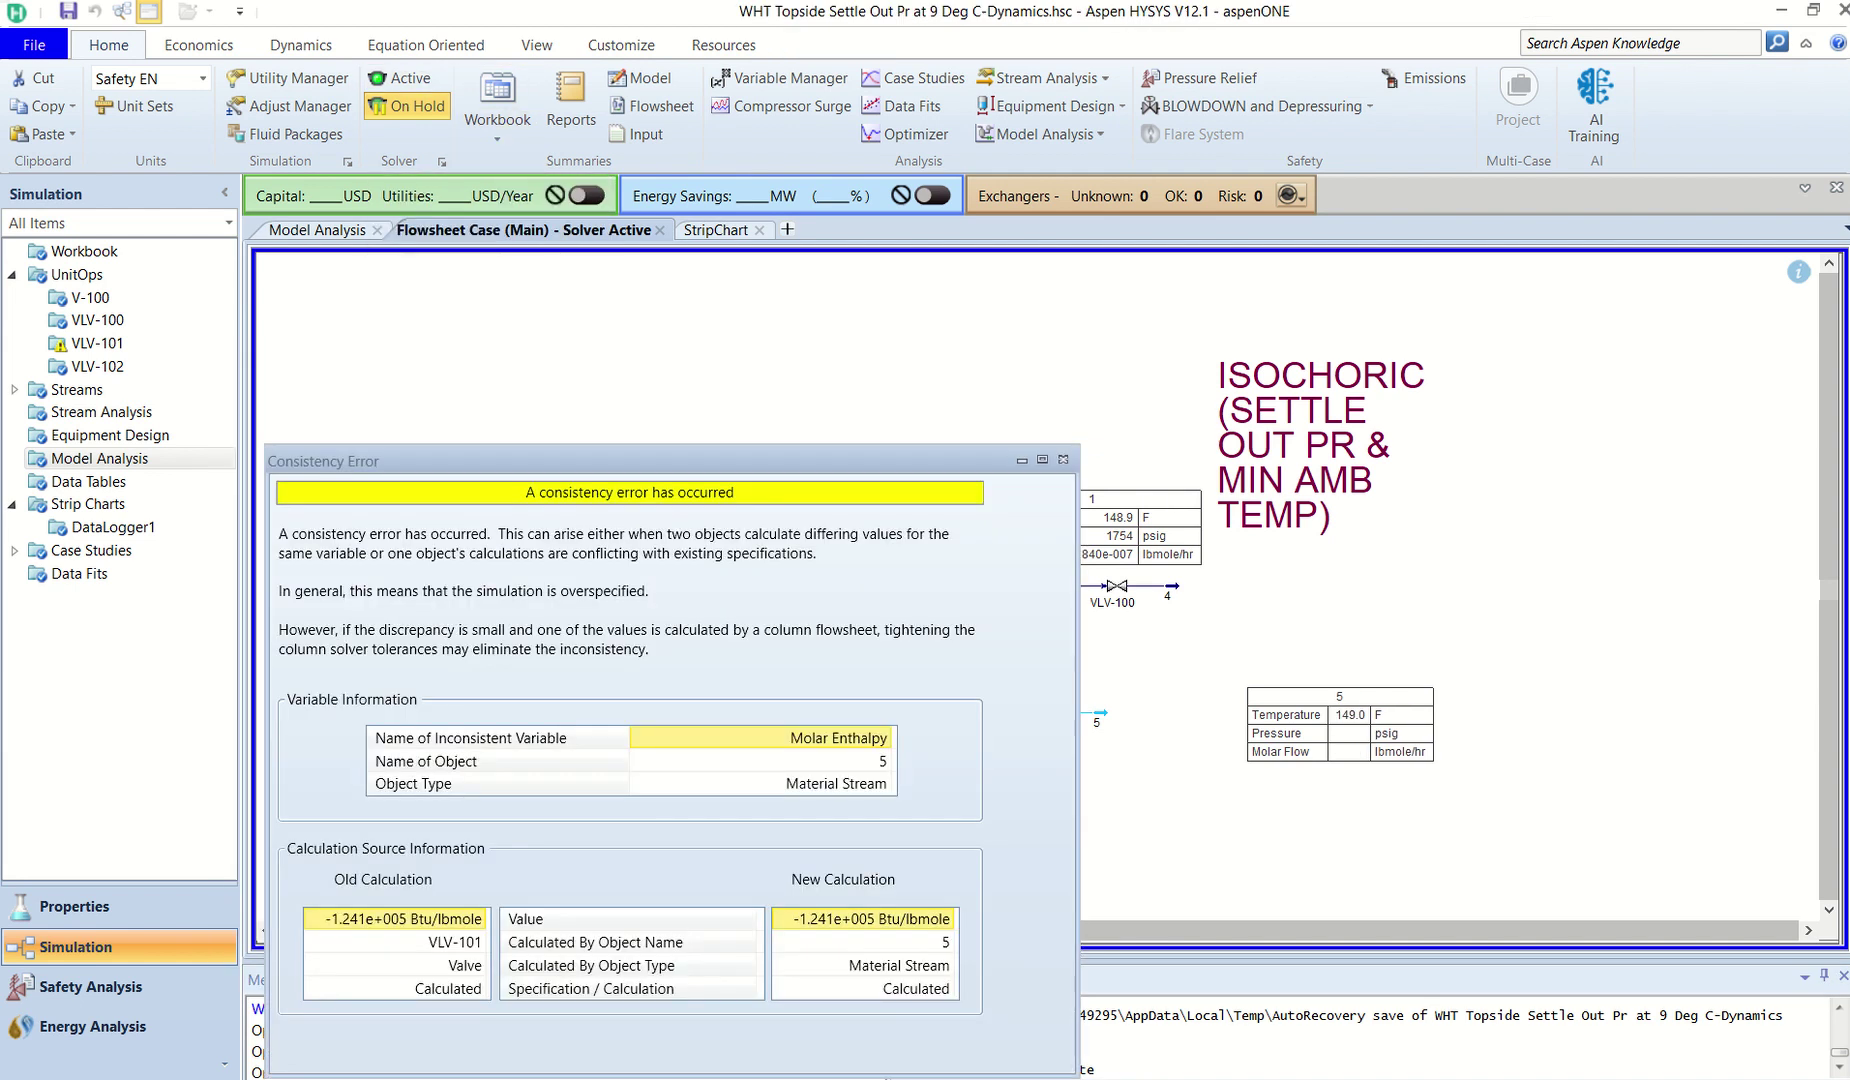
click(1063, 459)
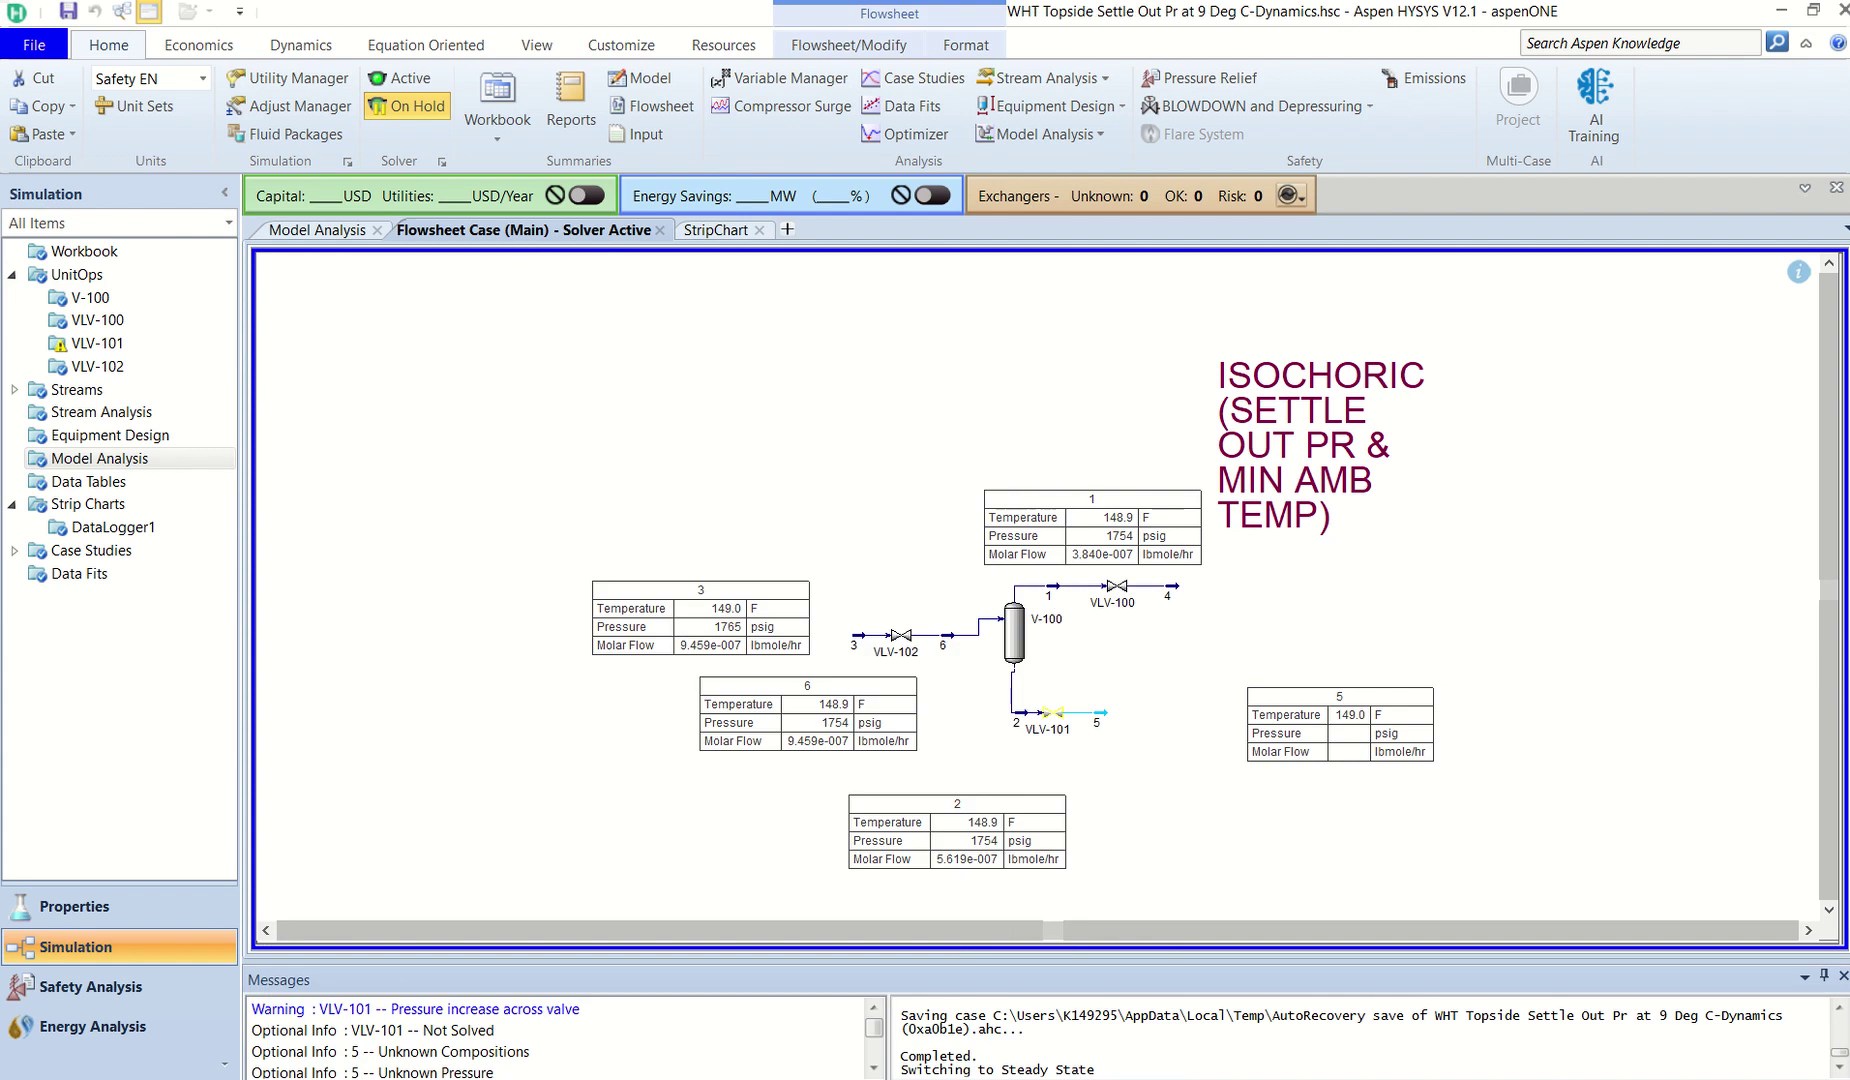
Set the Delta P parameter of valve VLV-101 to 10 psi and close the valve's window.
double_click(1050, 712)
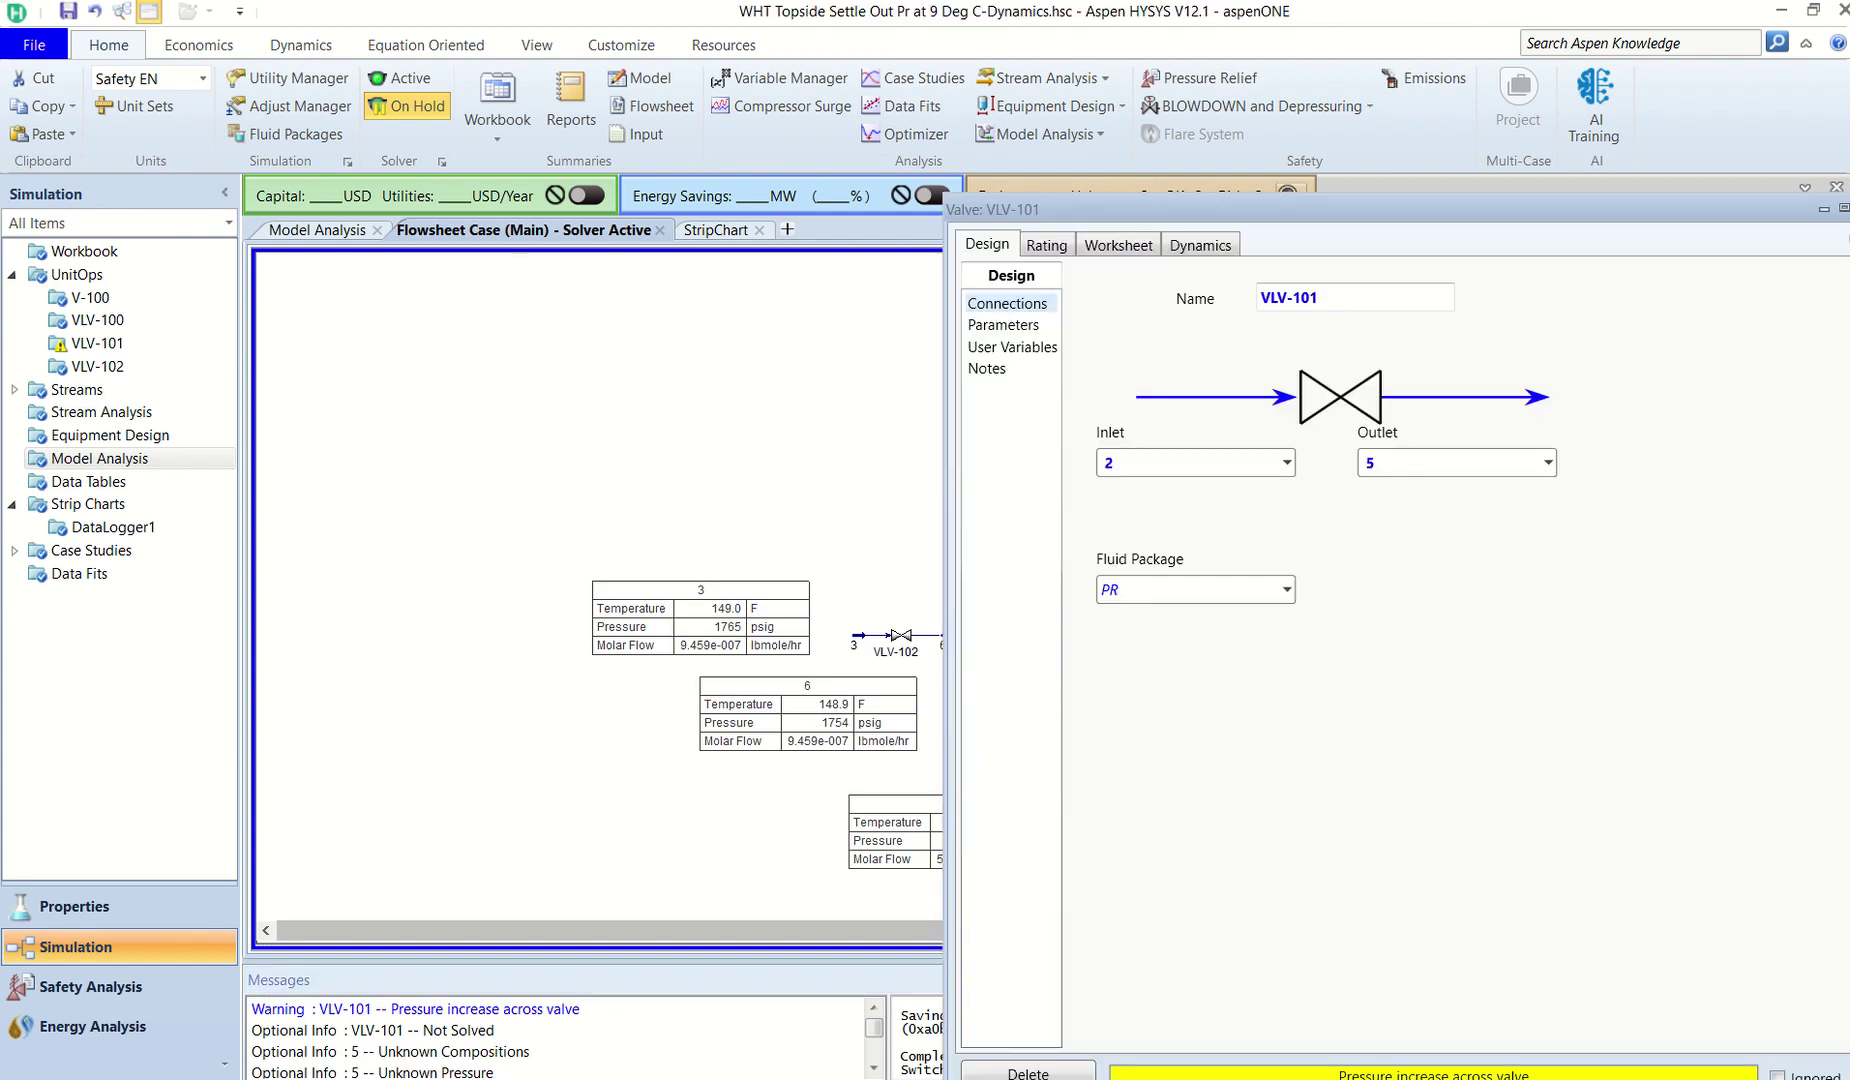
click(1003, 325)
click(1340, 318)
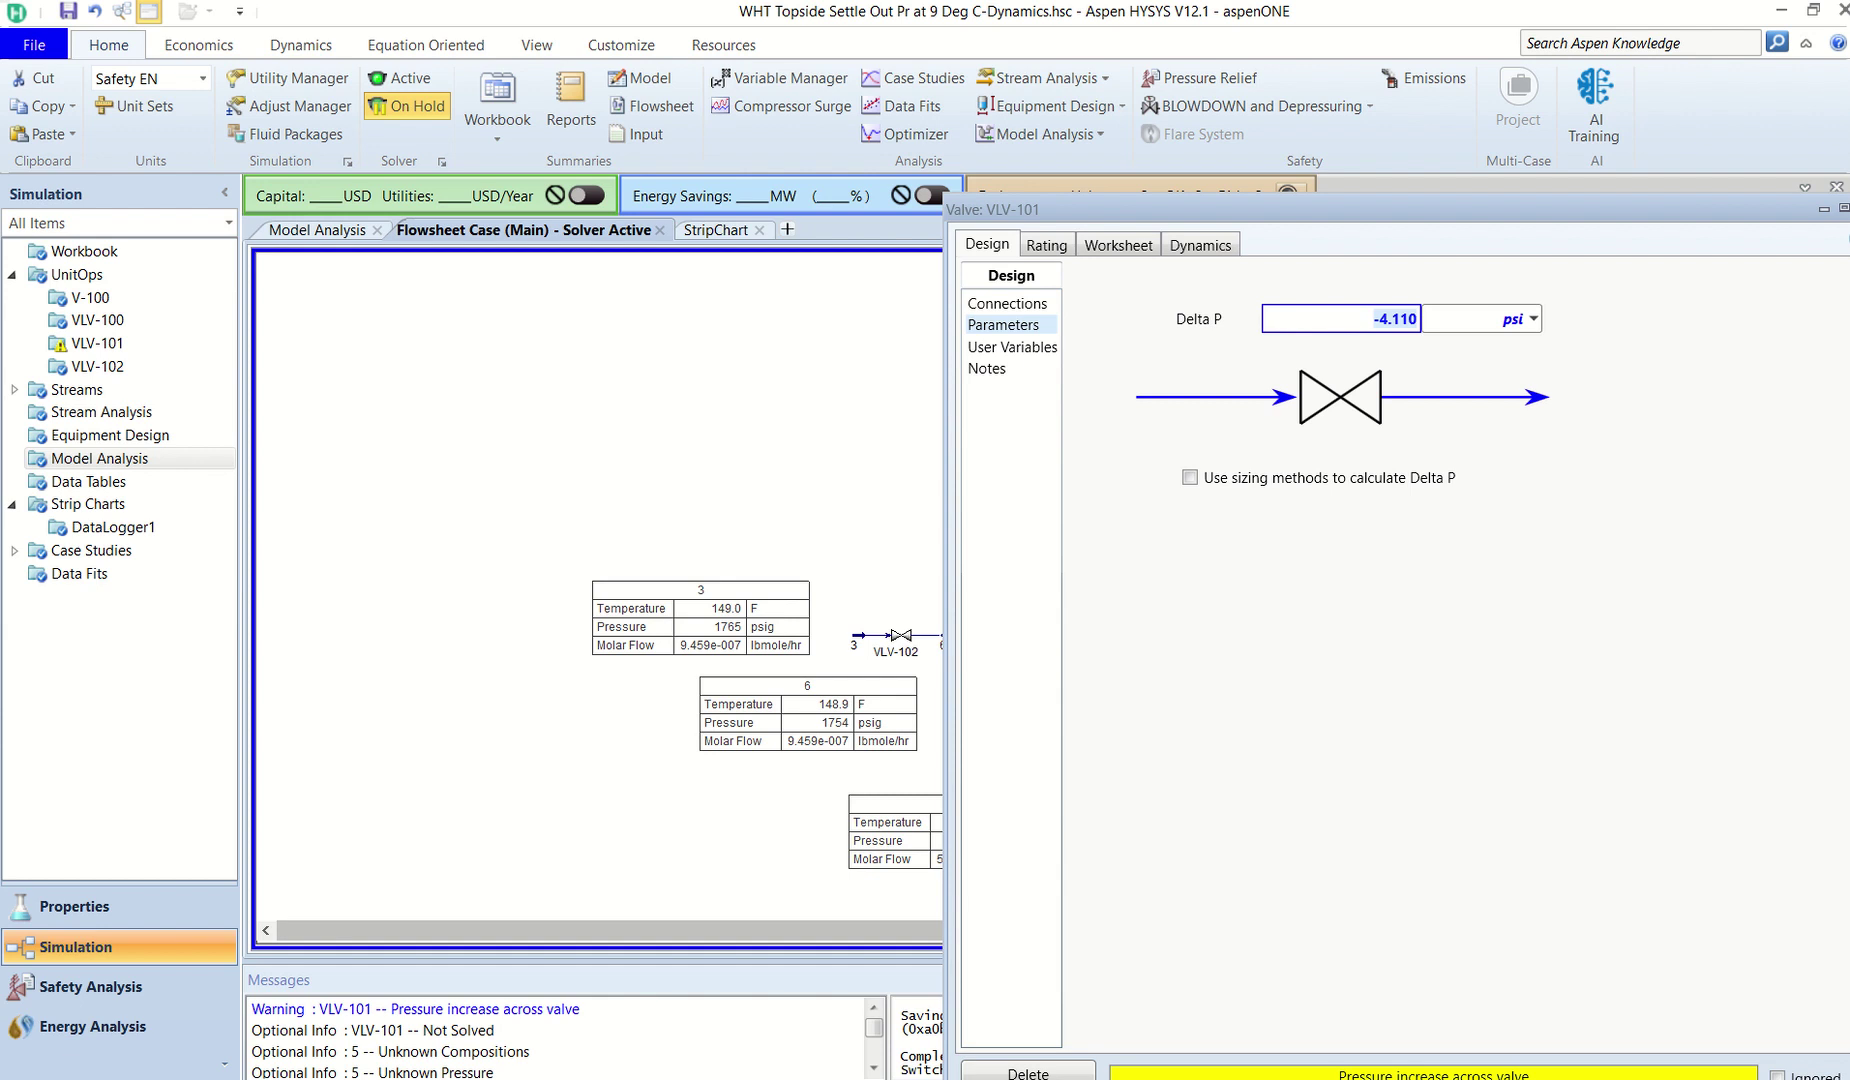
text(10)
key(Return)
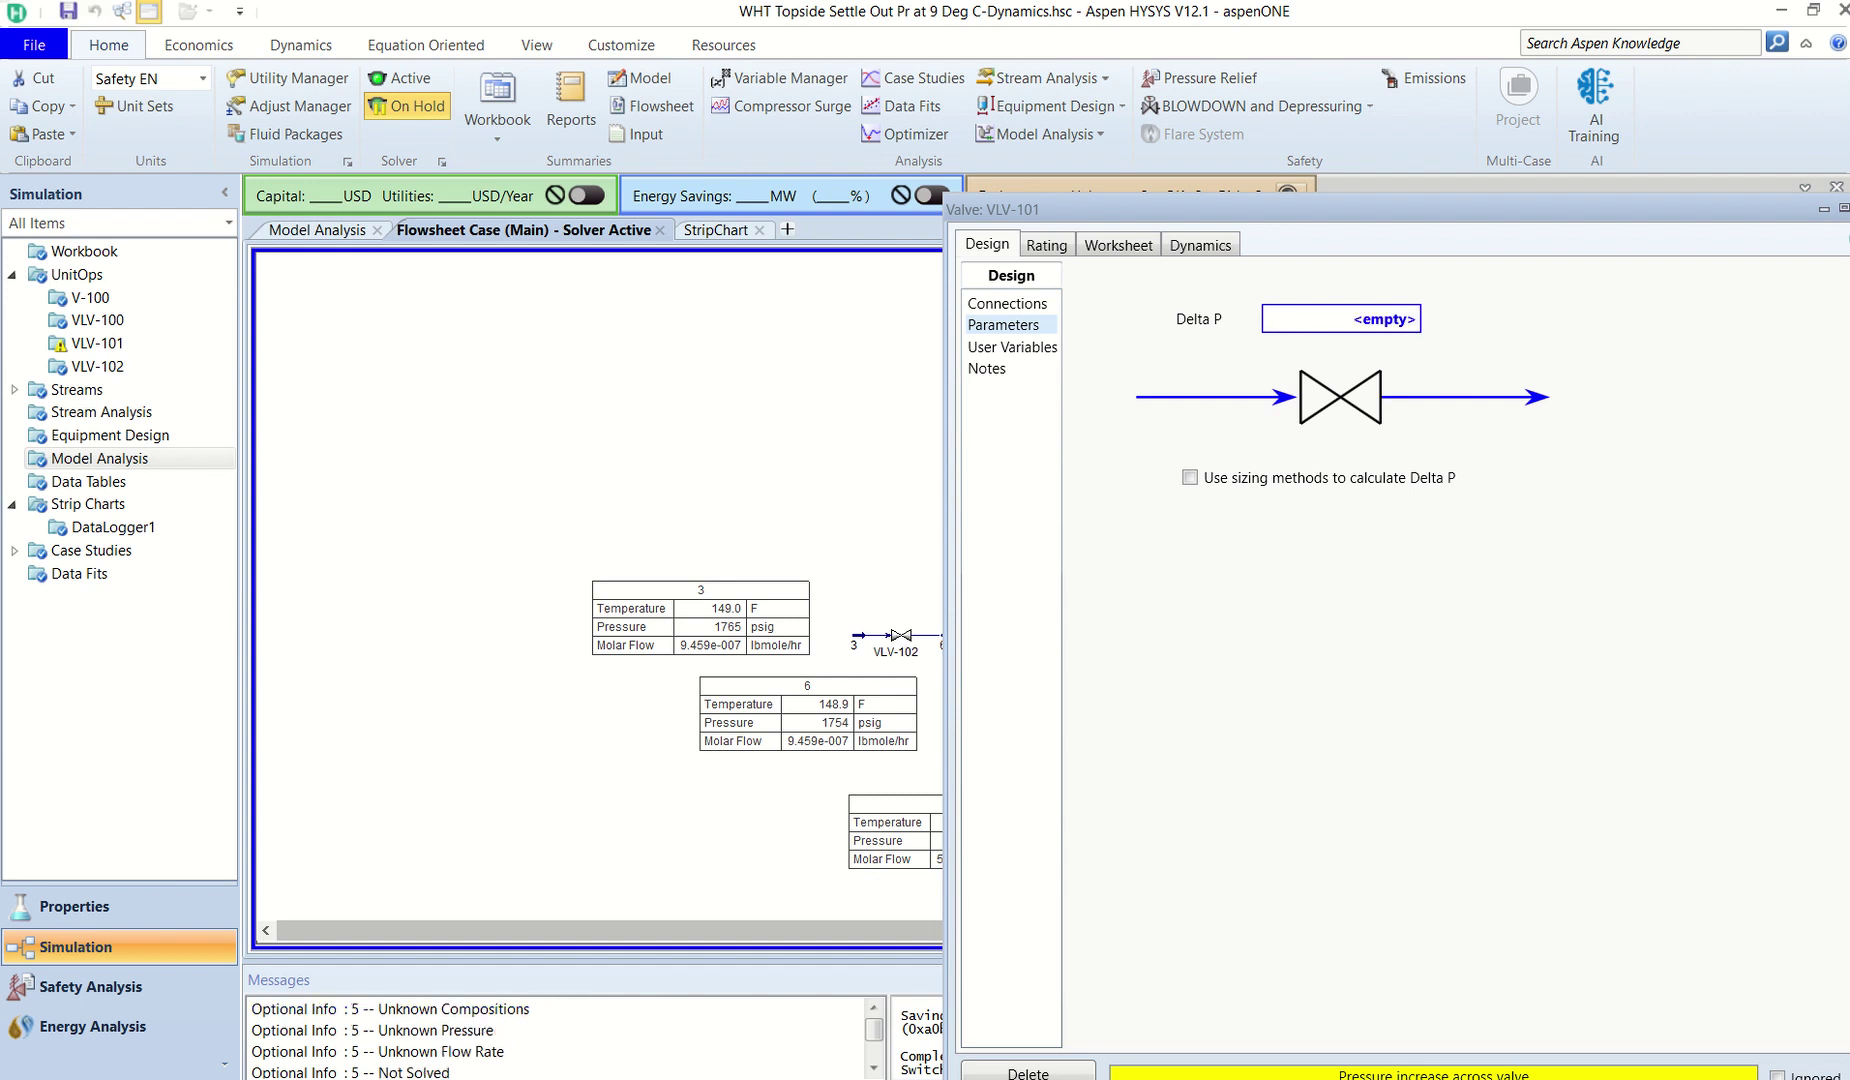
drag(1340, 209, 620, 273)
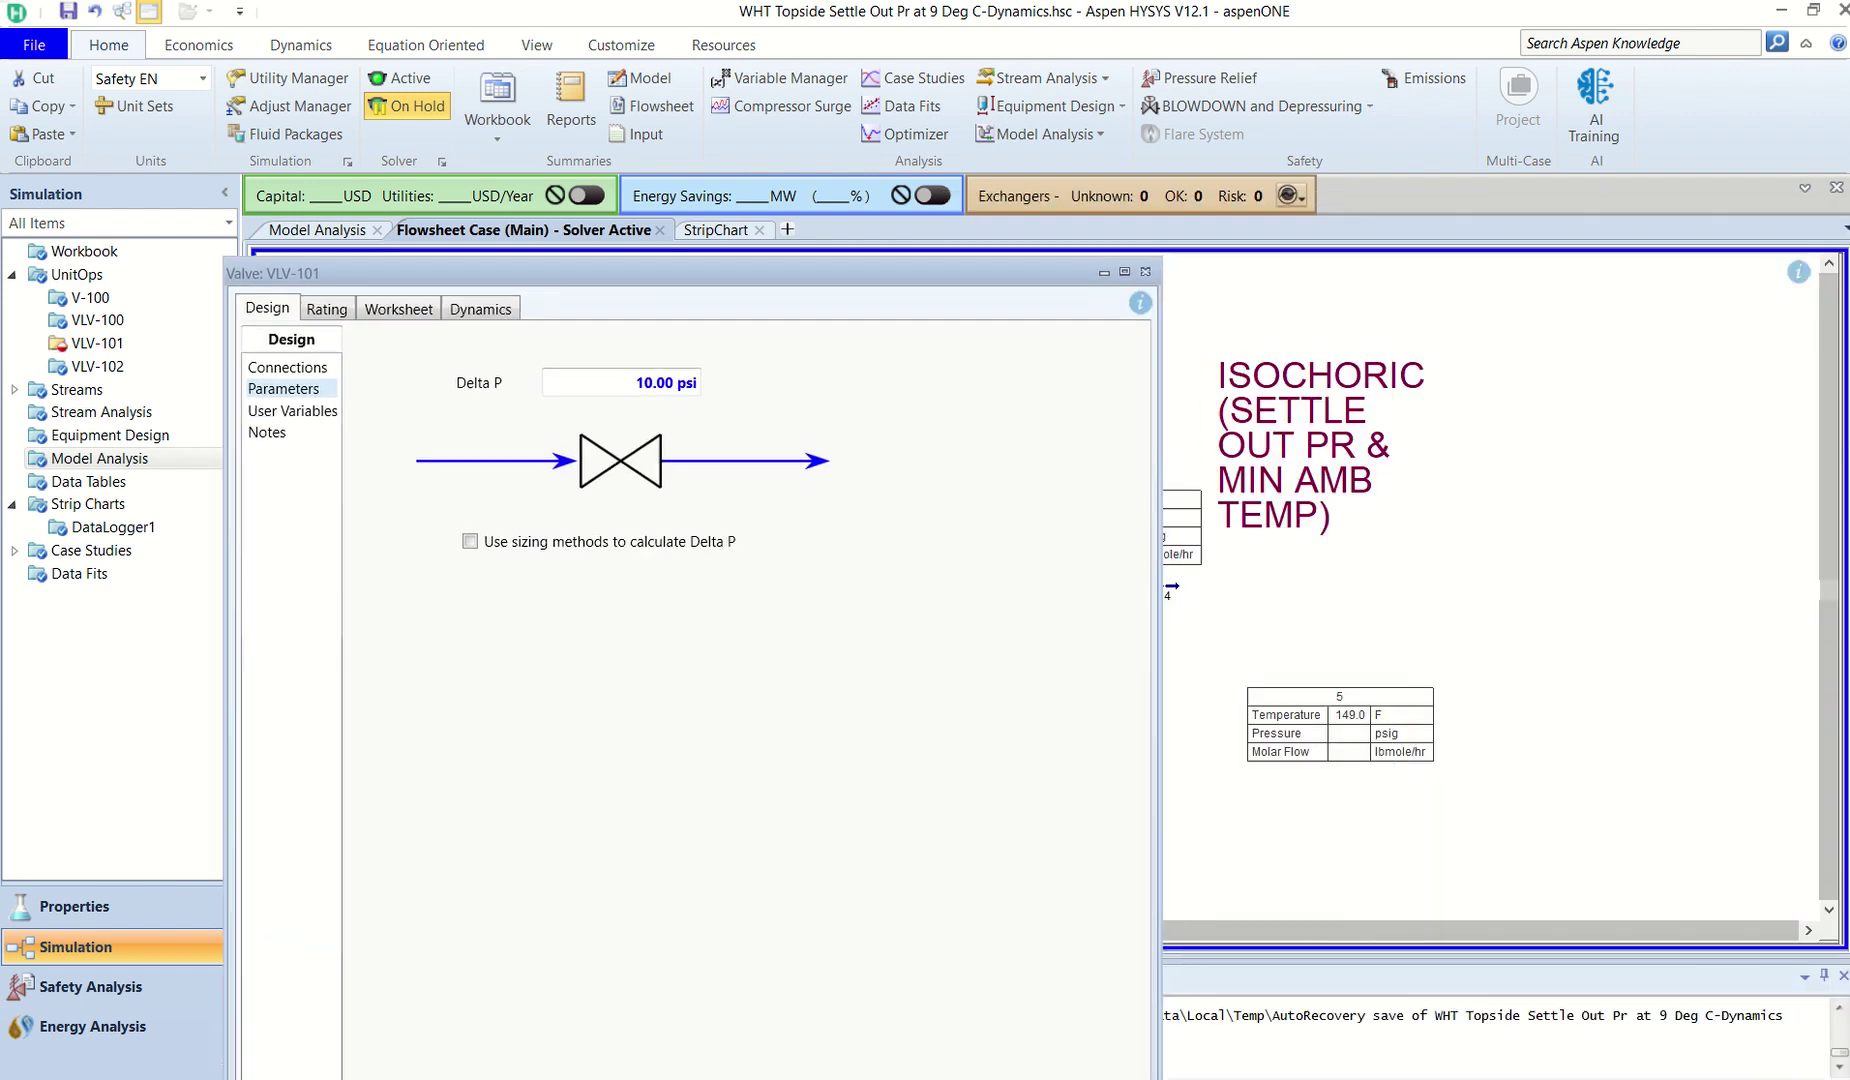
click(1145, 271)
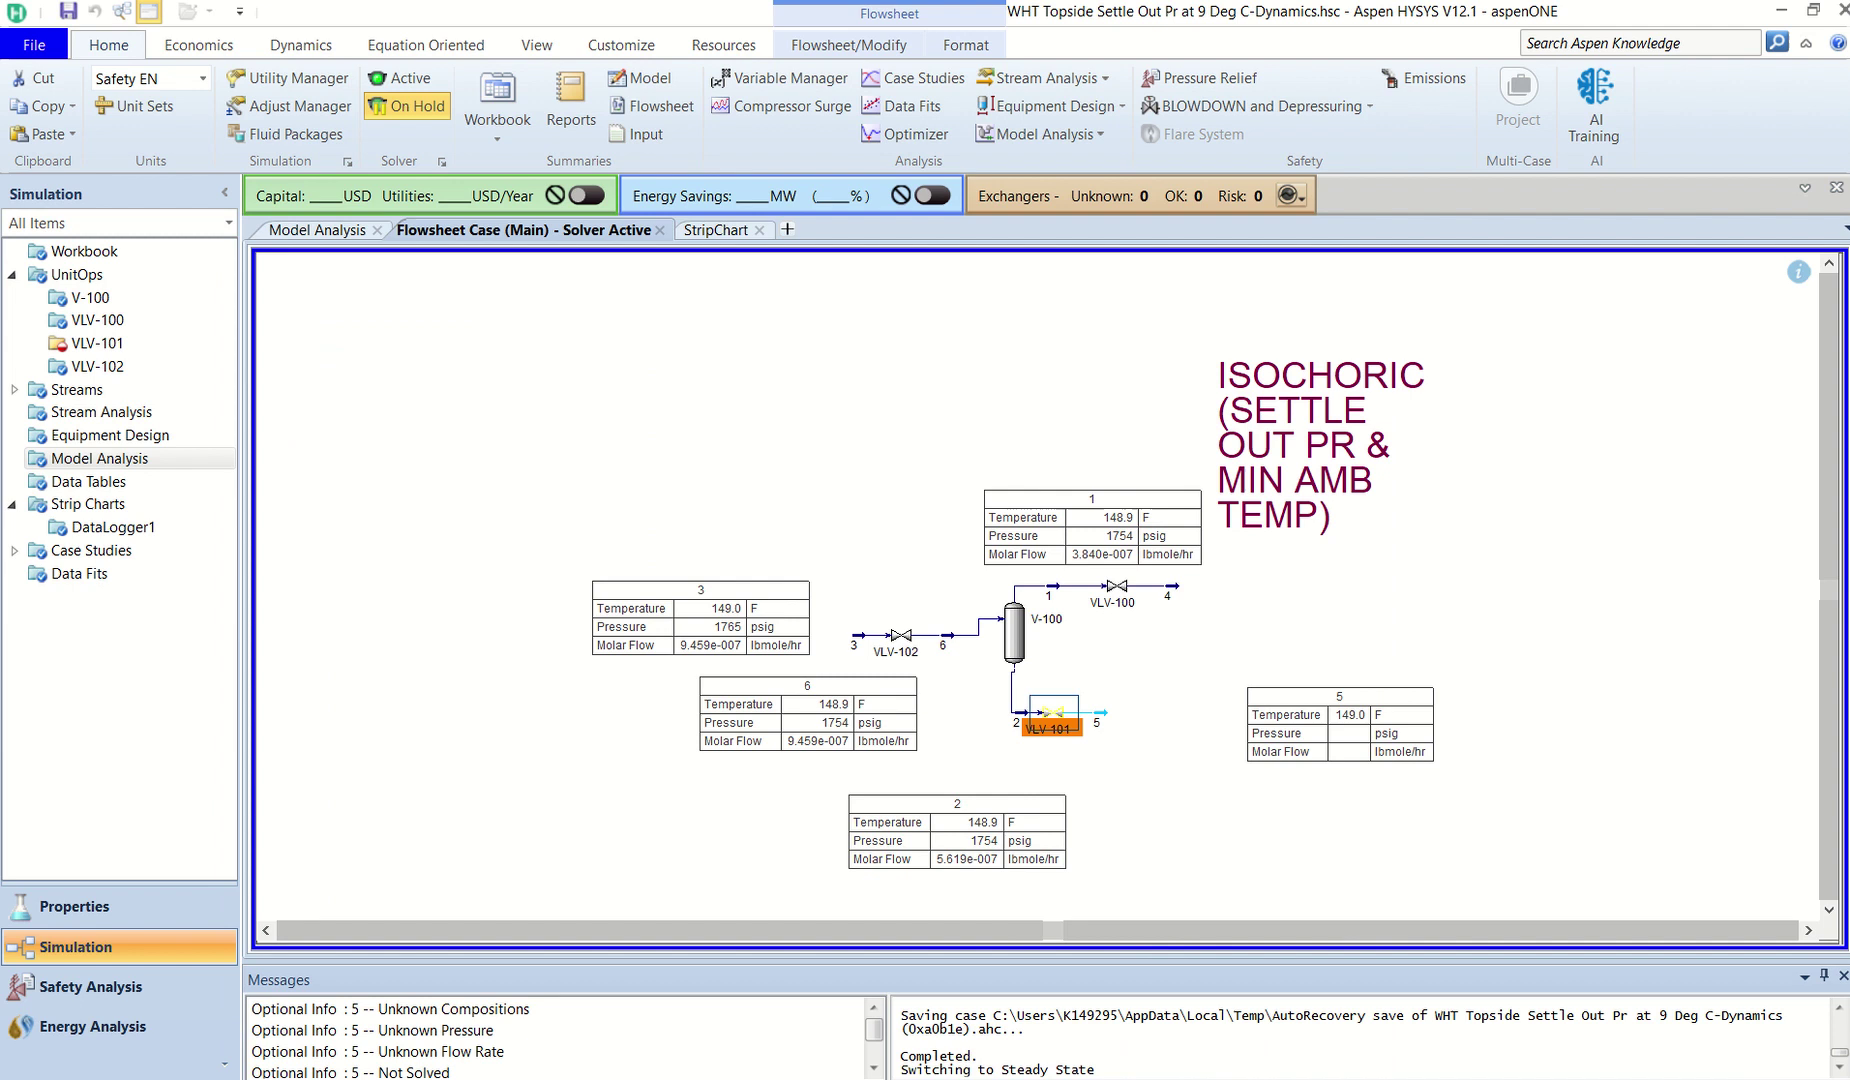
Clear the specified temperature of material stream 5 and set the solver to active.
double_click(1100, 713)
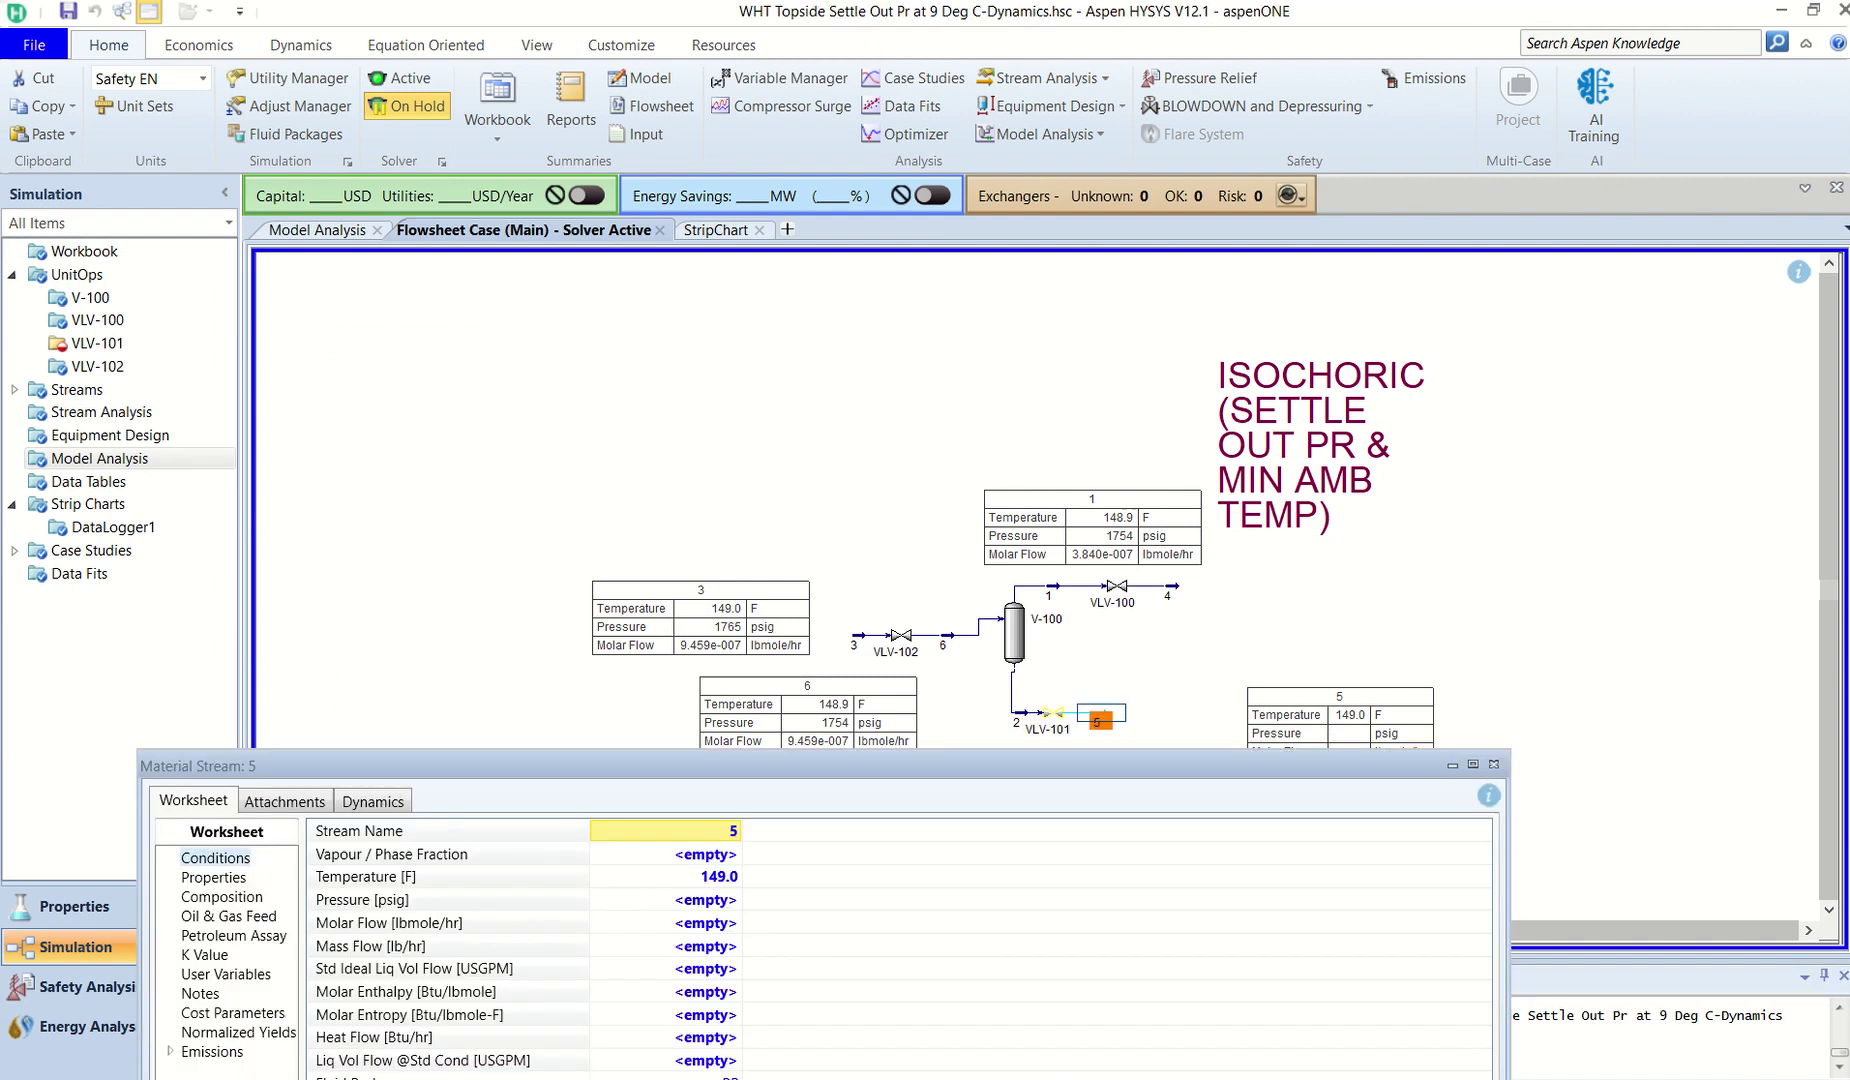
drag(700, 766, 740, 480)
click(704, 590)
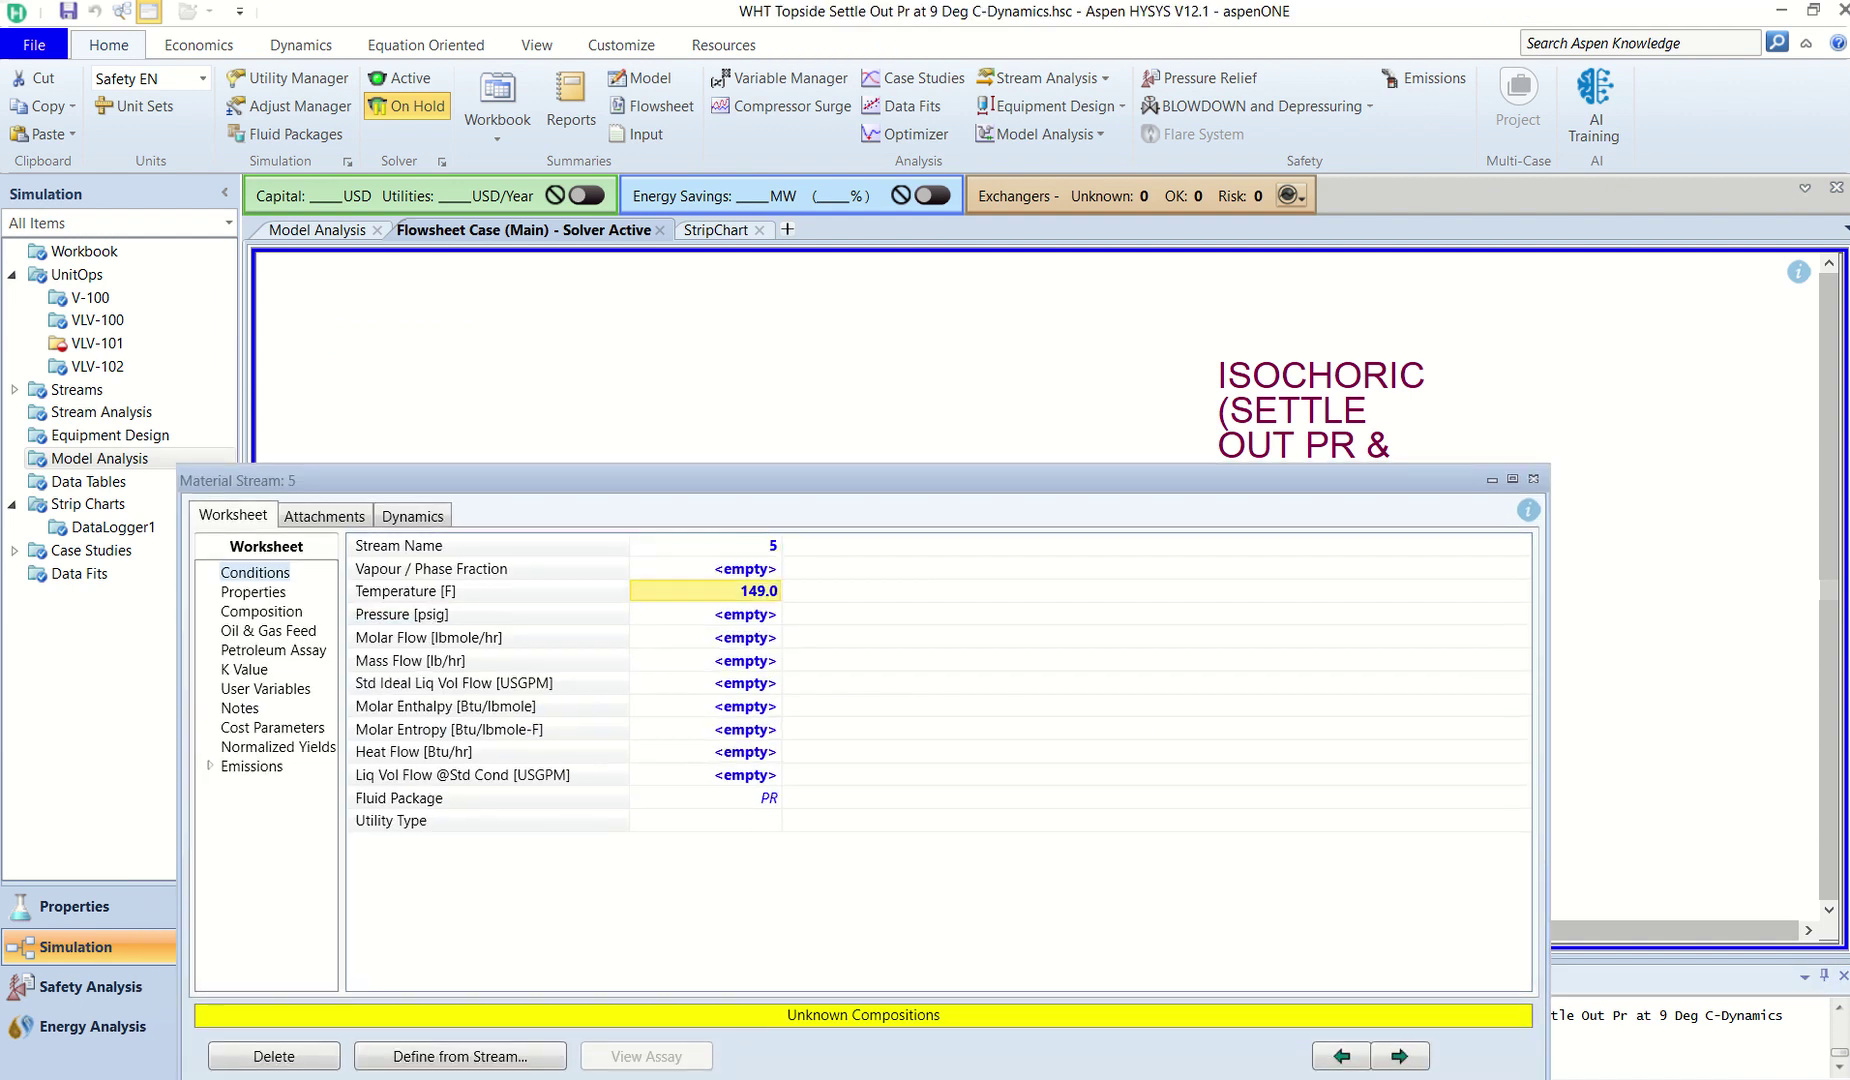
key(Return)
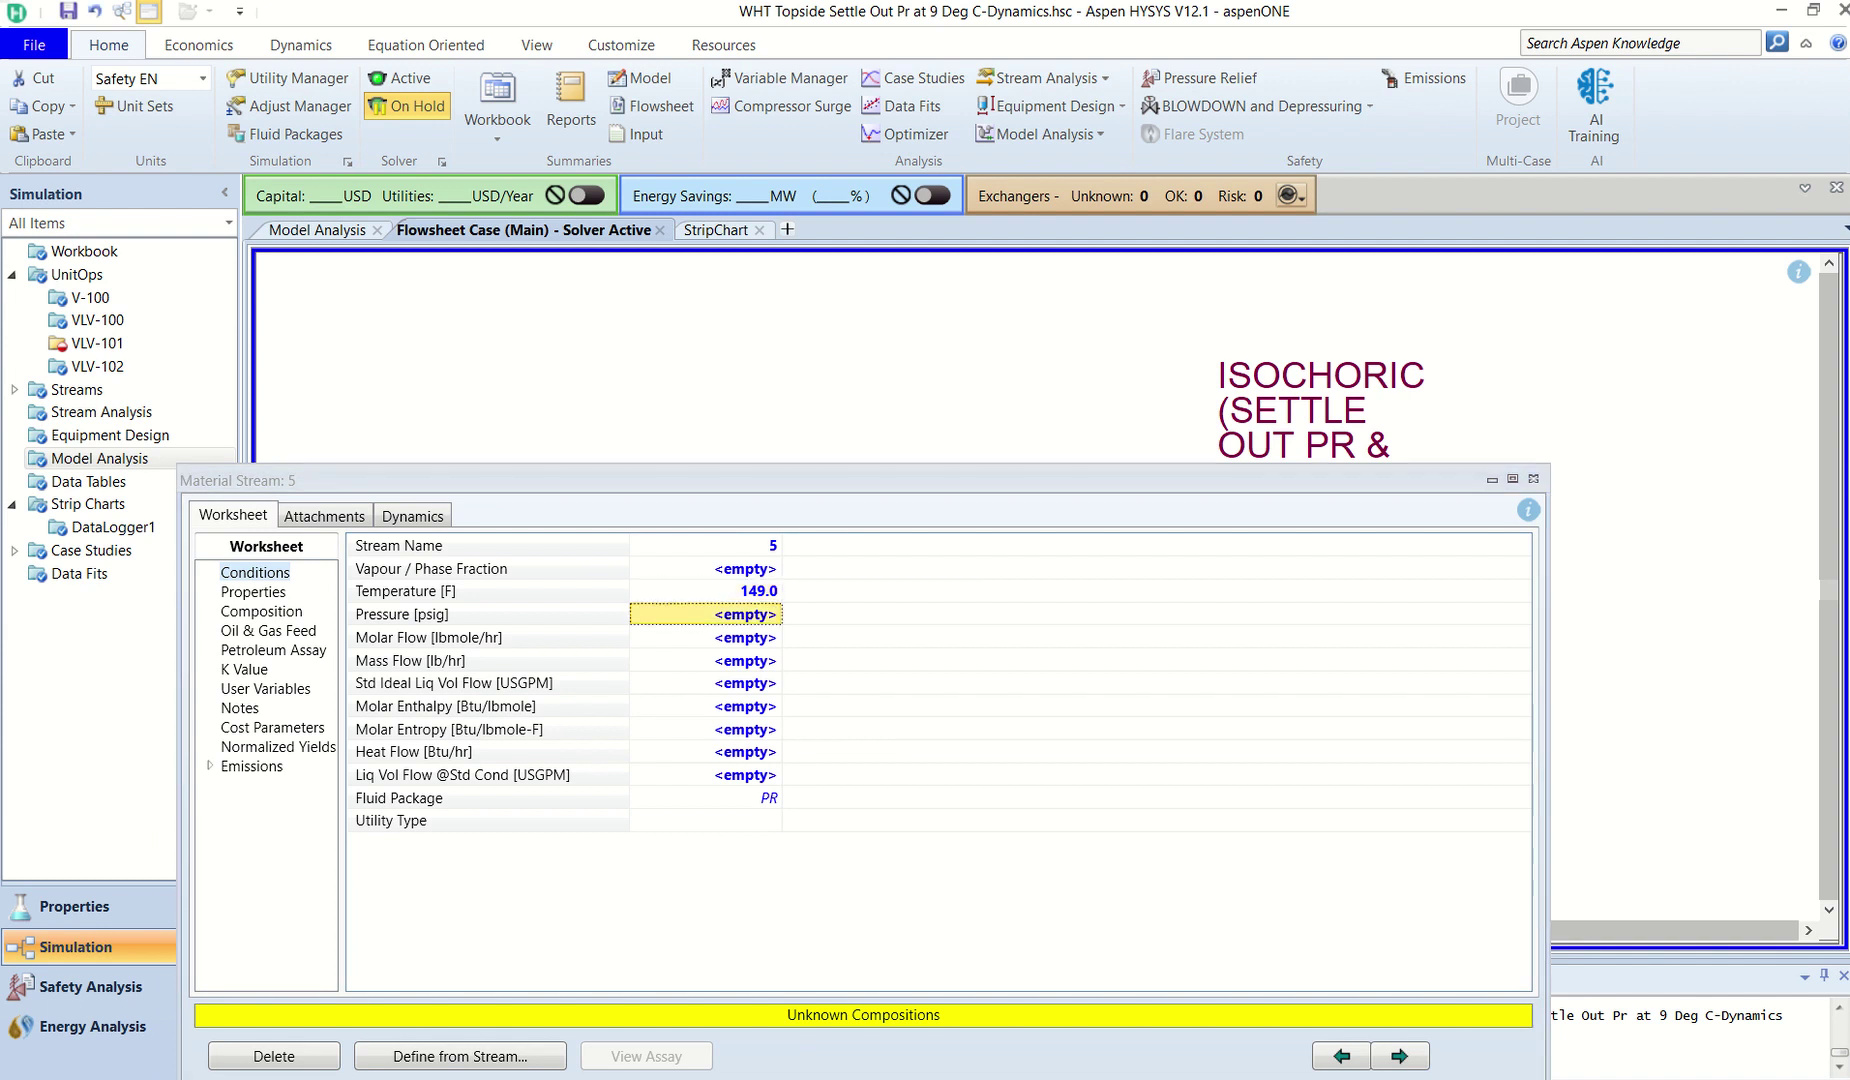
key(ctrl+z)
click(1532, 479)
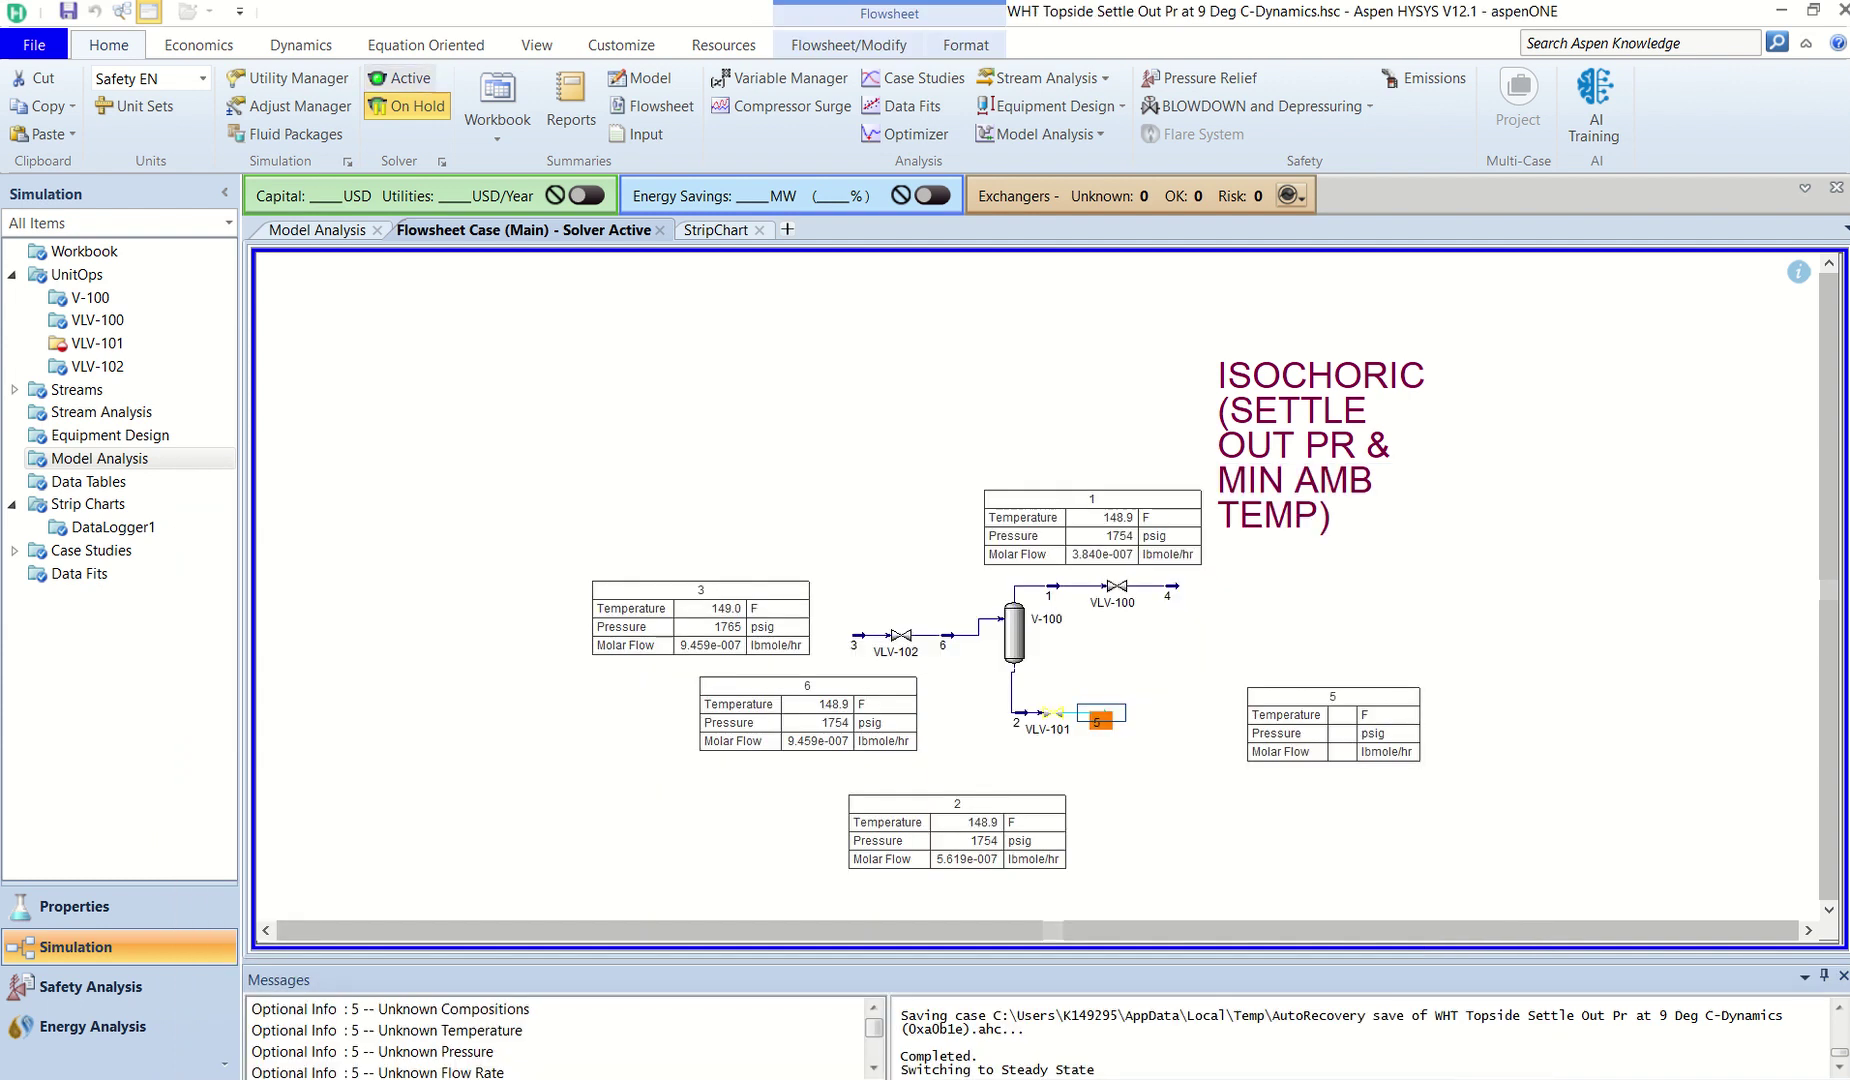
click(398, 78)
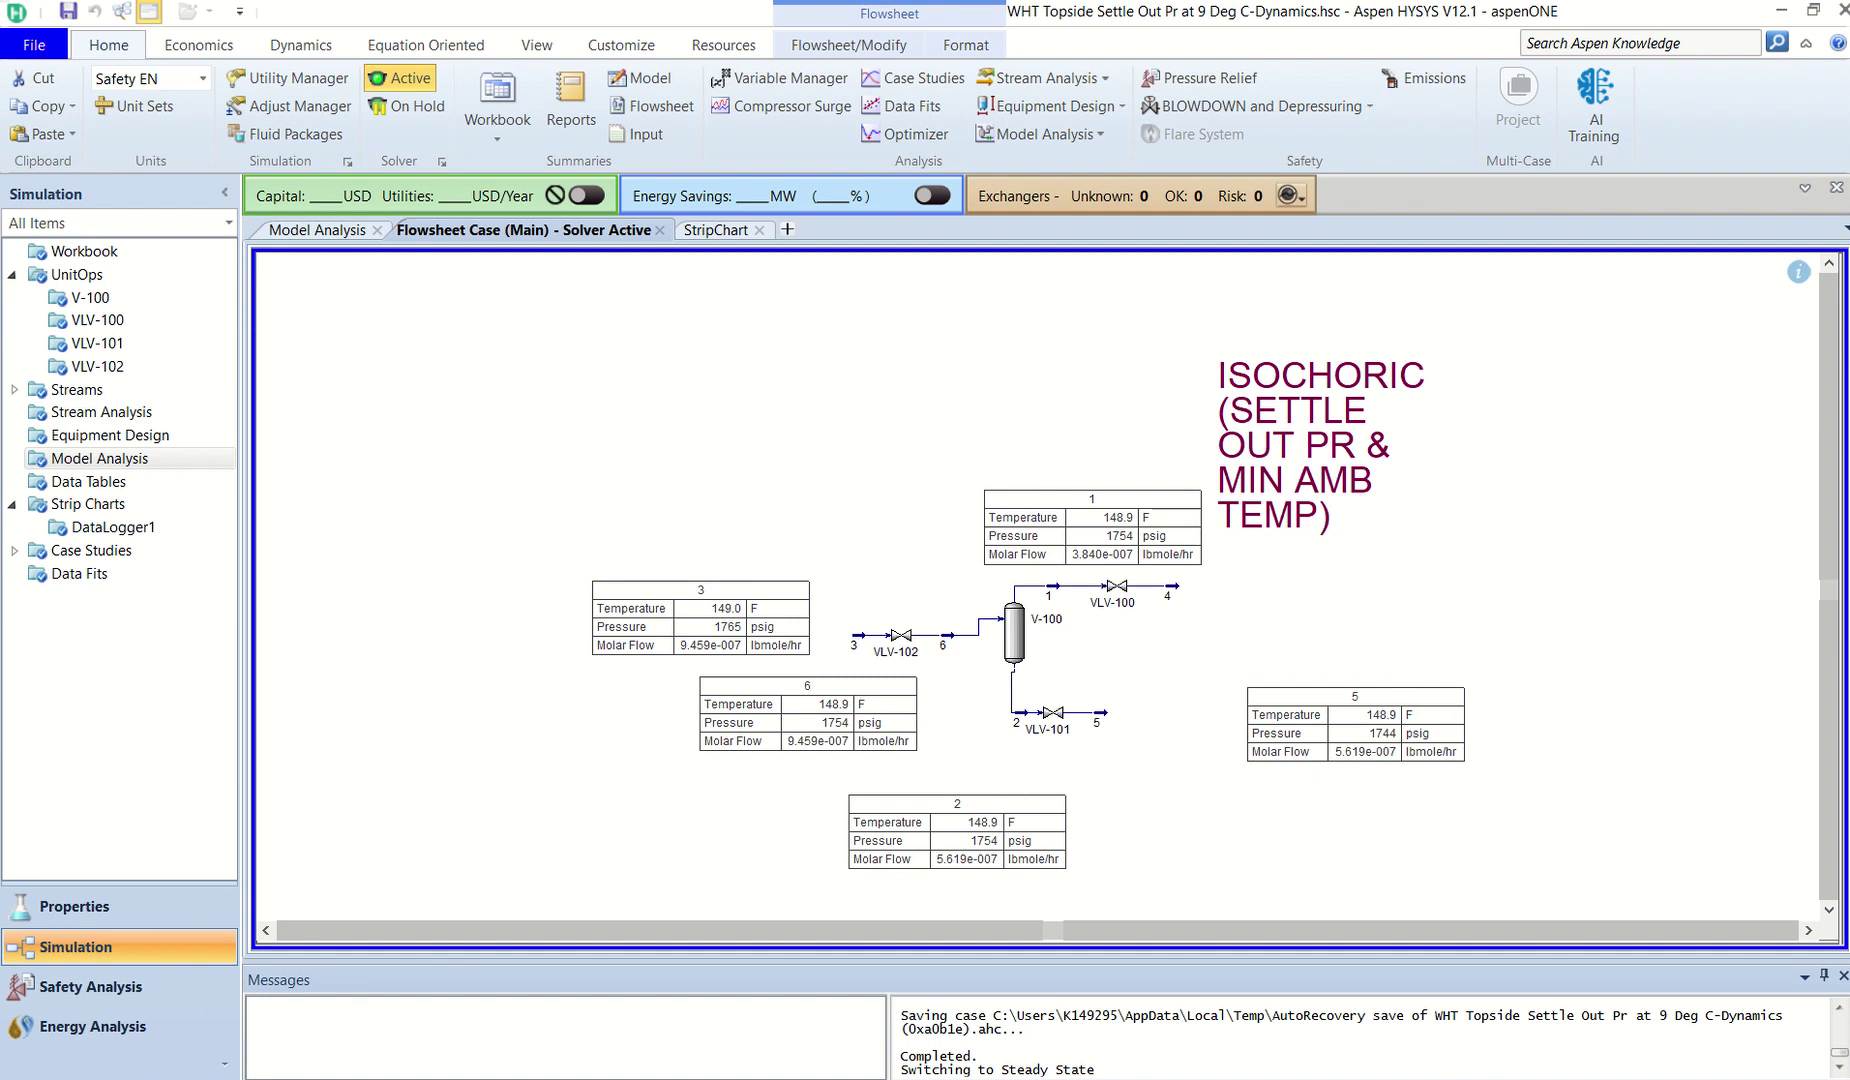
Examine the conditions and component mole fractions of feed stream 3, including the n-Decane and n-Nonane entries.
scroll(1353, 628, down, 1)
scroll(1280, 630, up, 1)
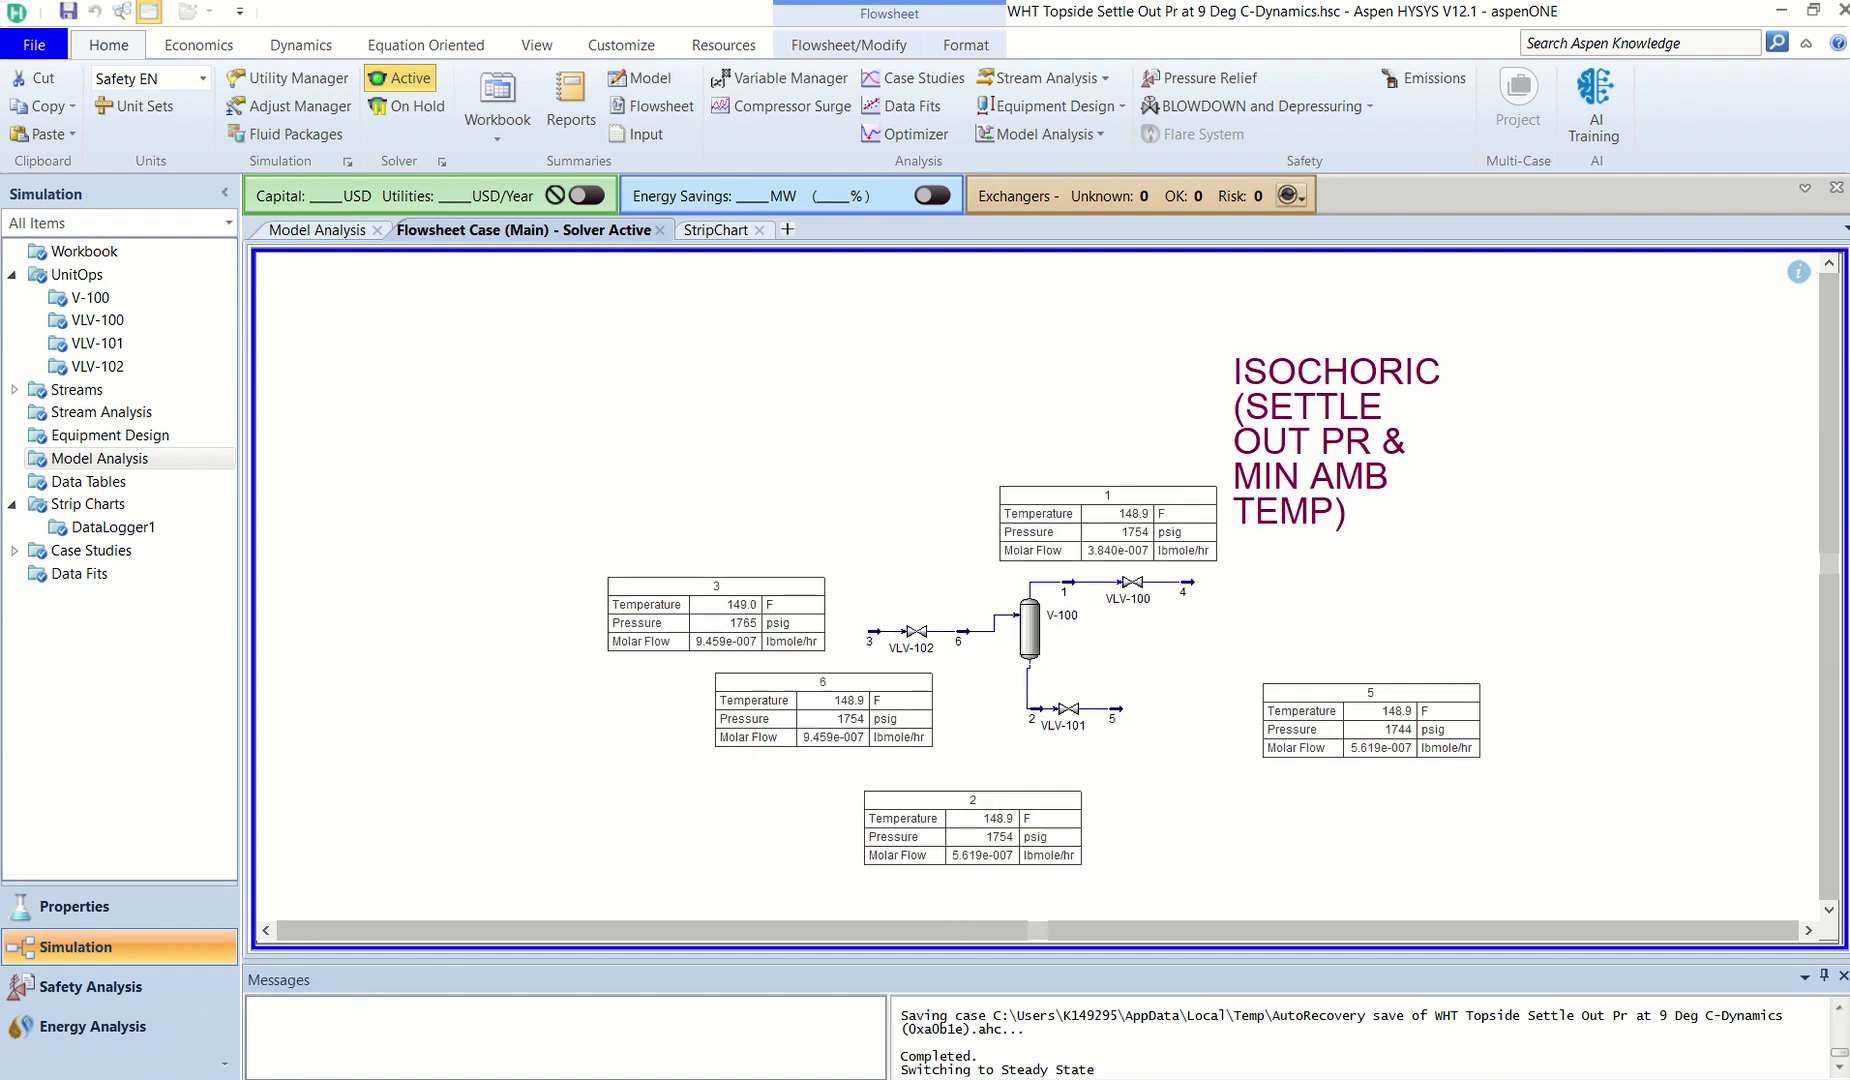
double_click(876, 631)
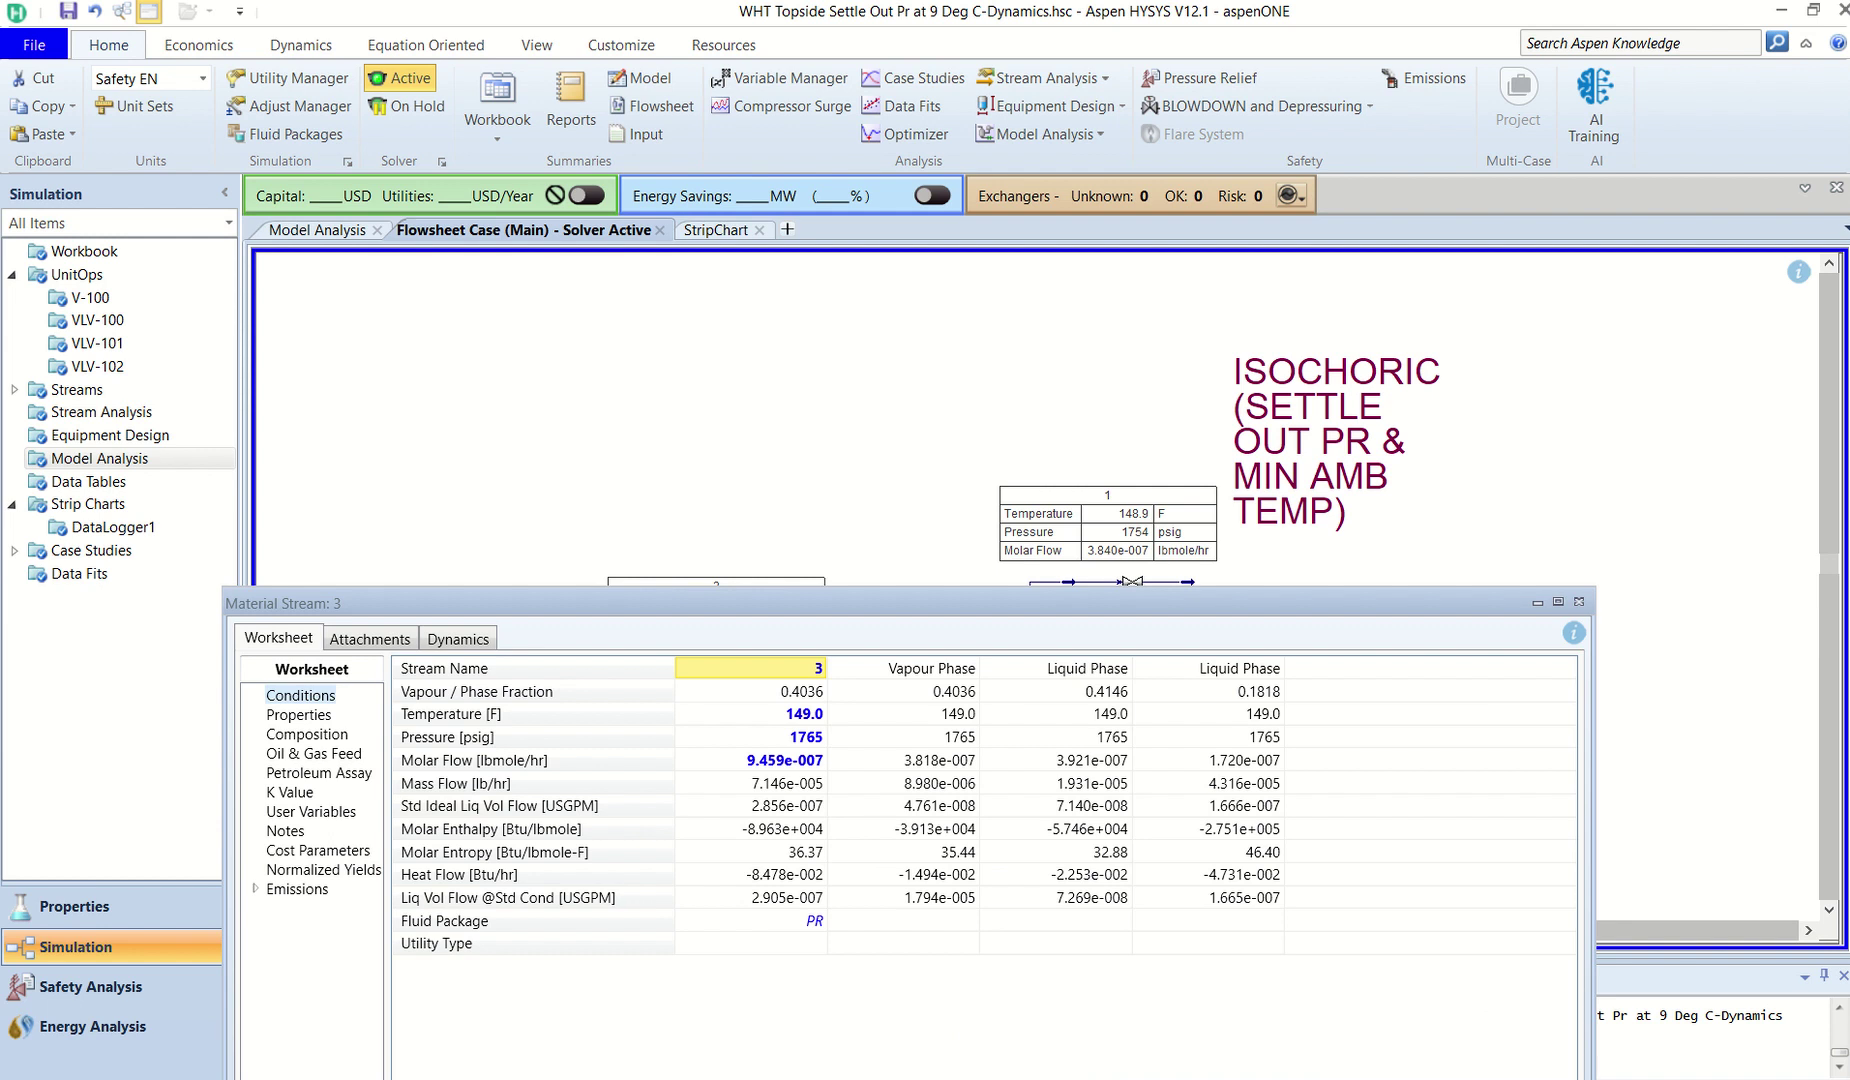
click(341, 496)
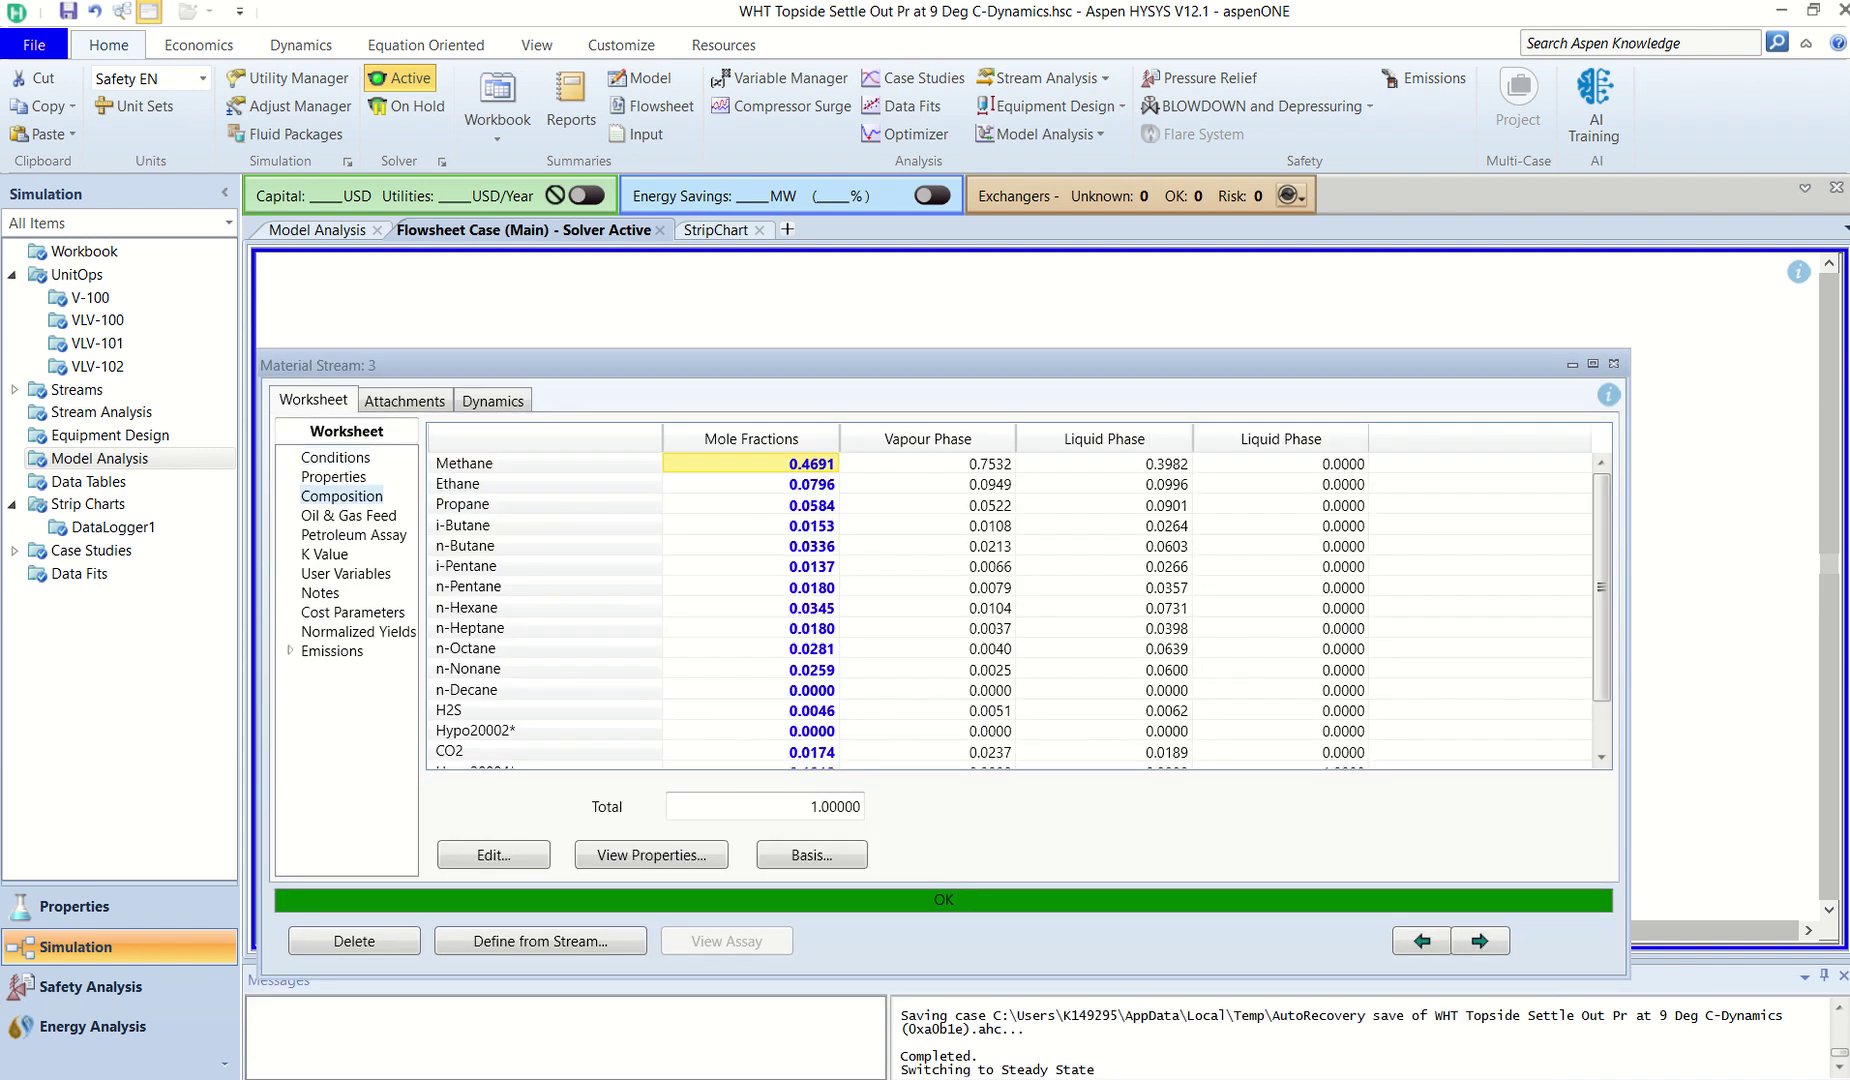
click(335, 457)
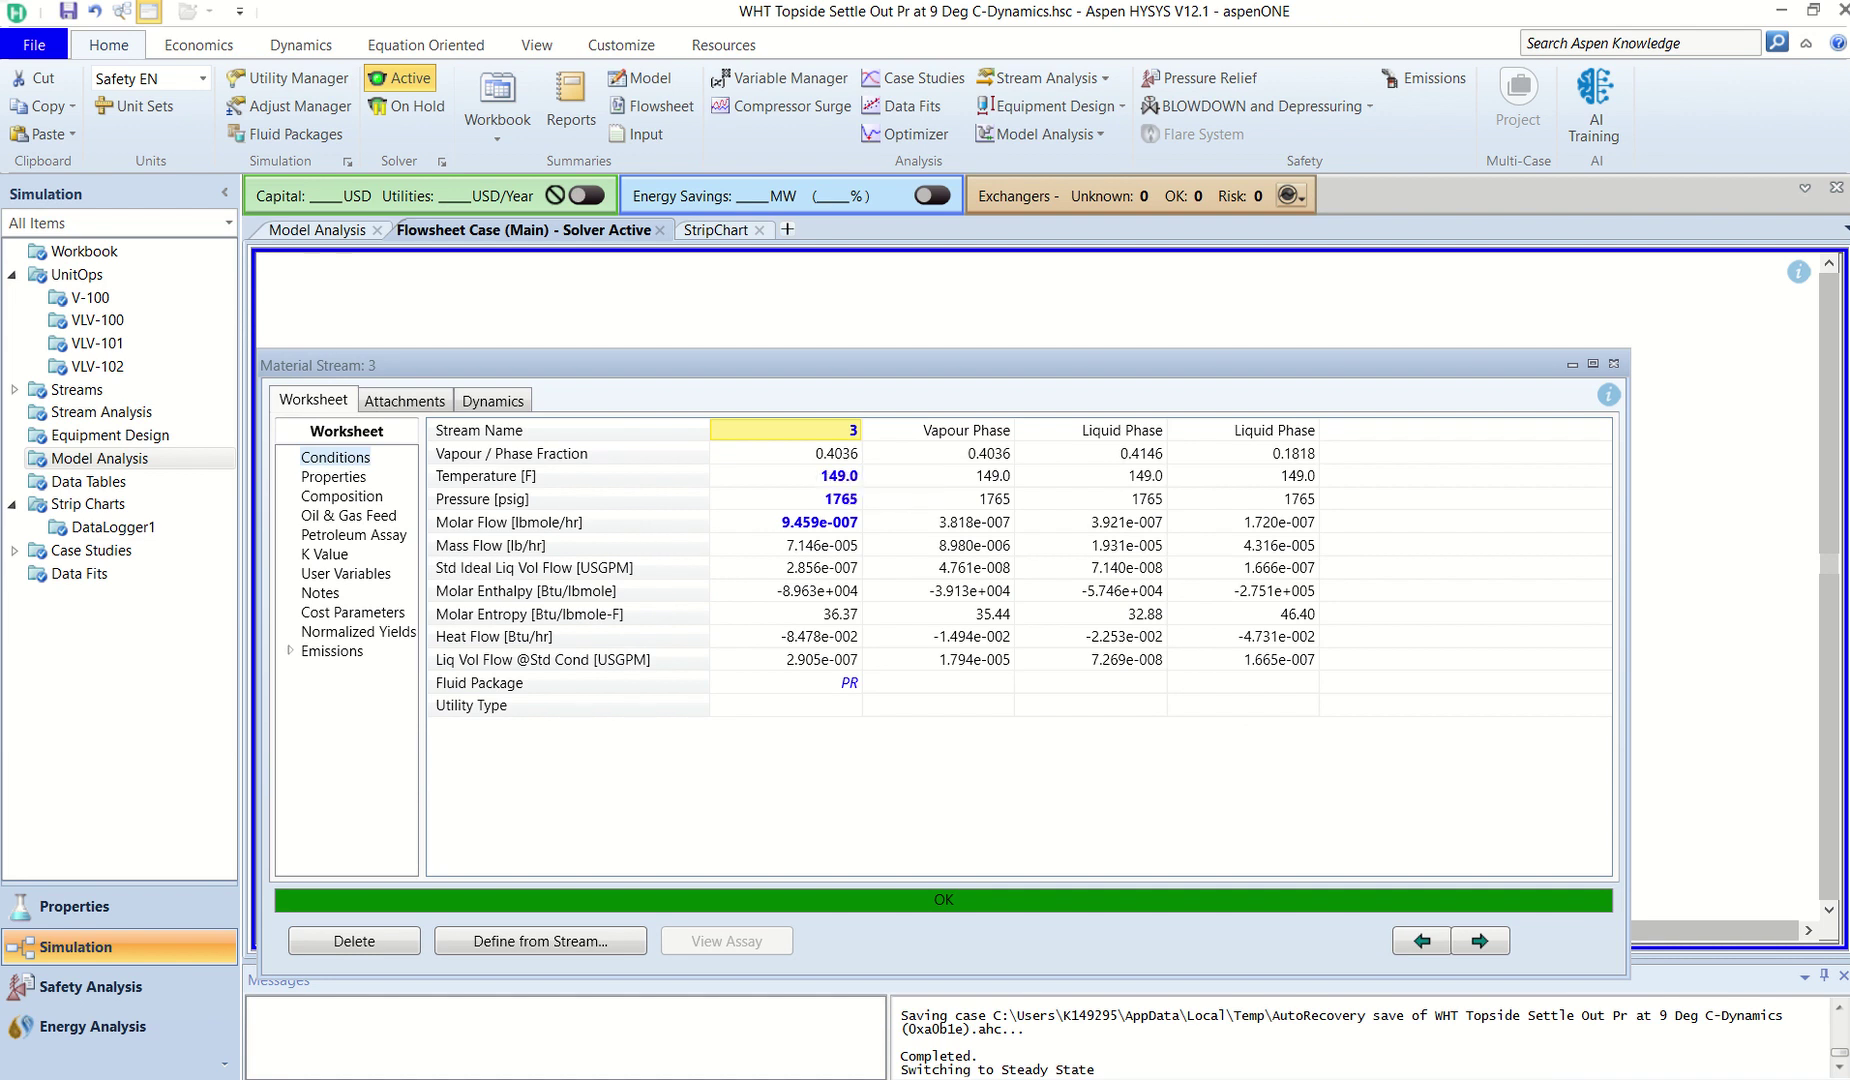
click(341, 496)
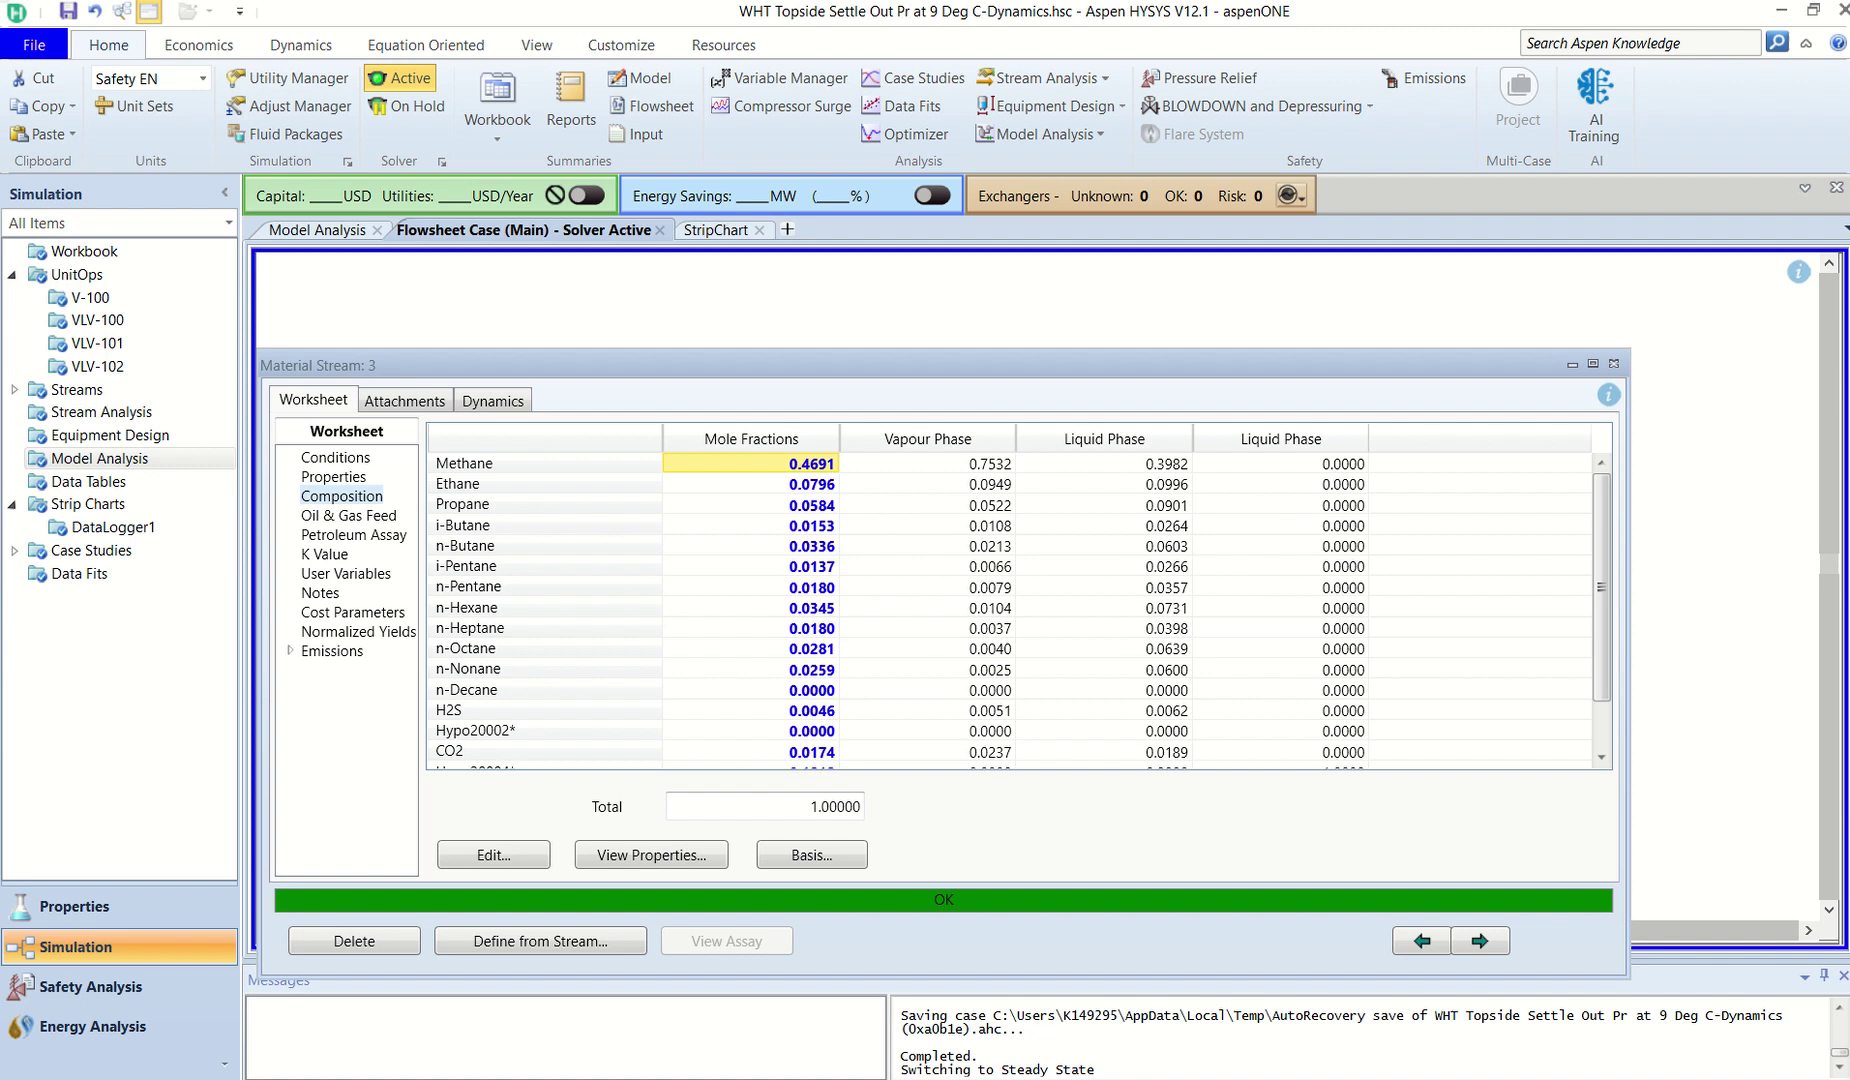
scroll(500, 670, down, 1)
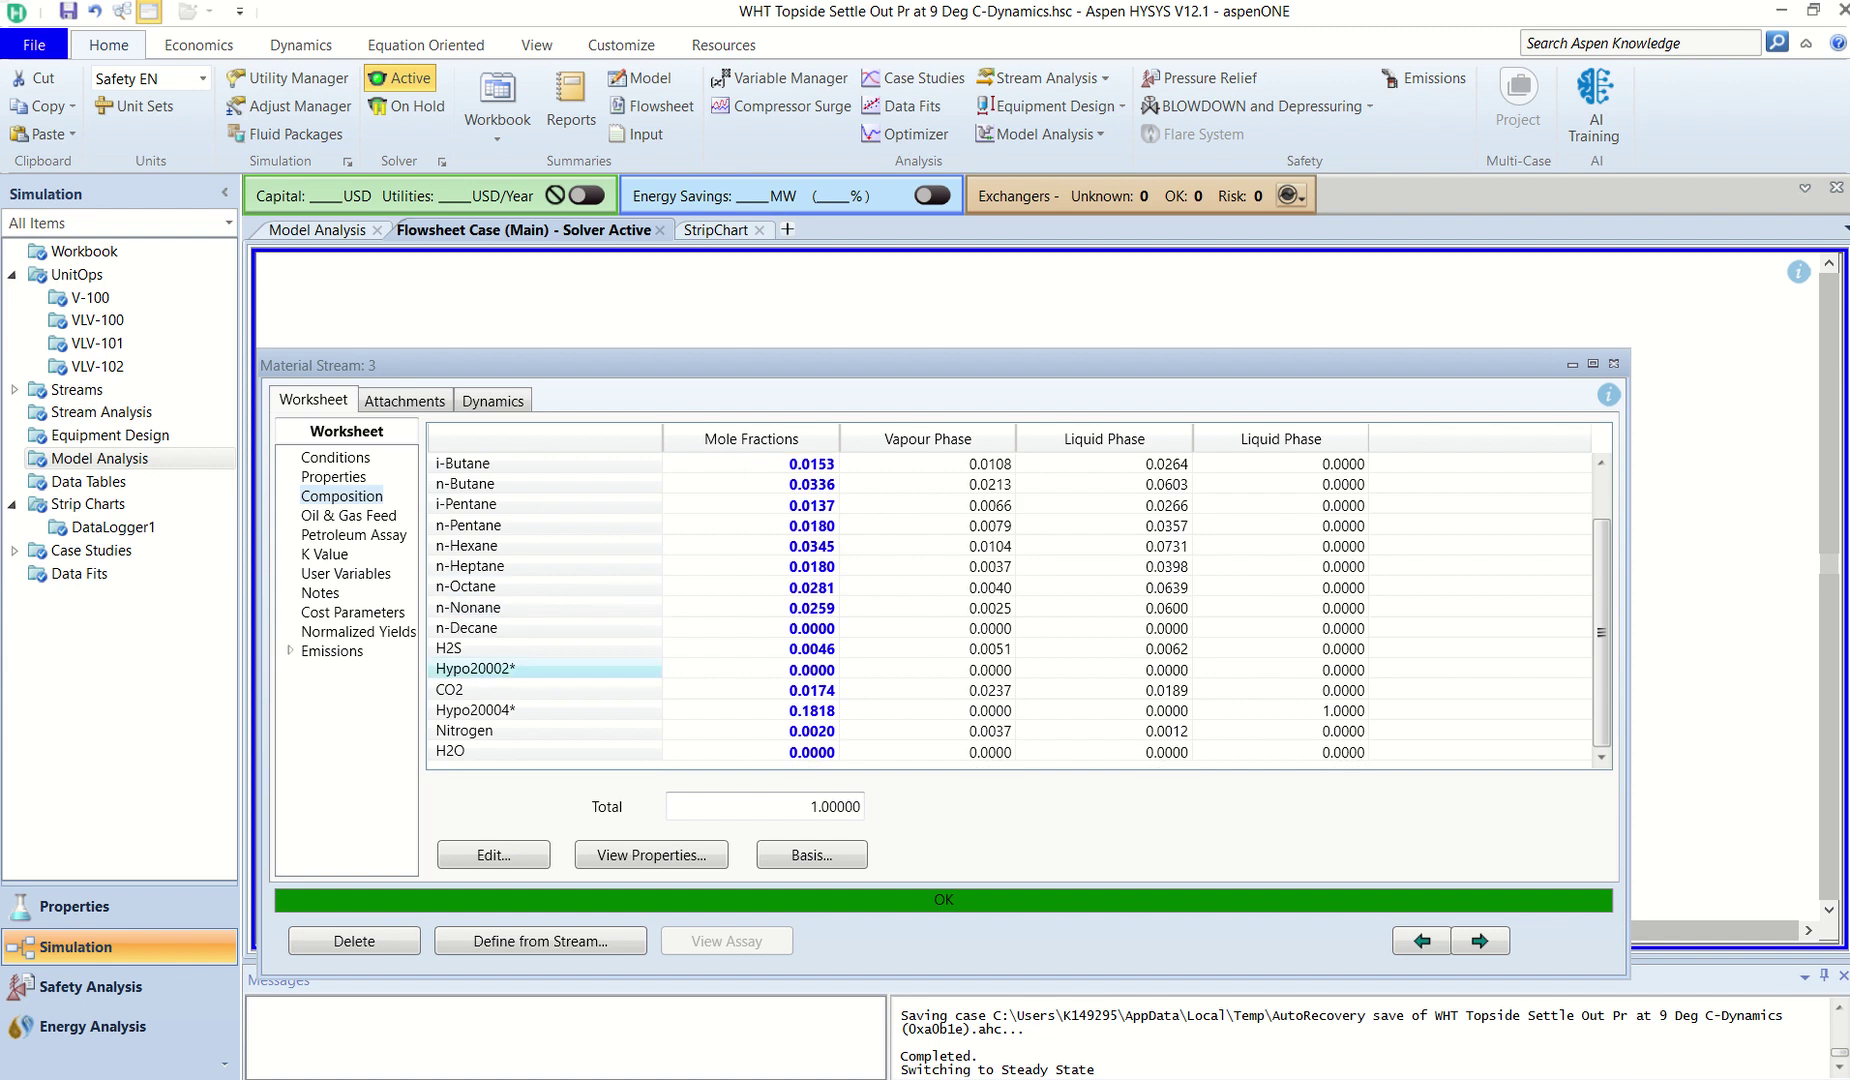
click(544, 628)
click(750, 628)
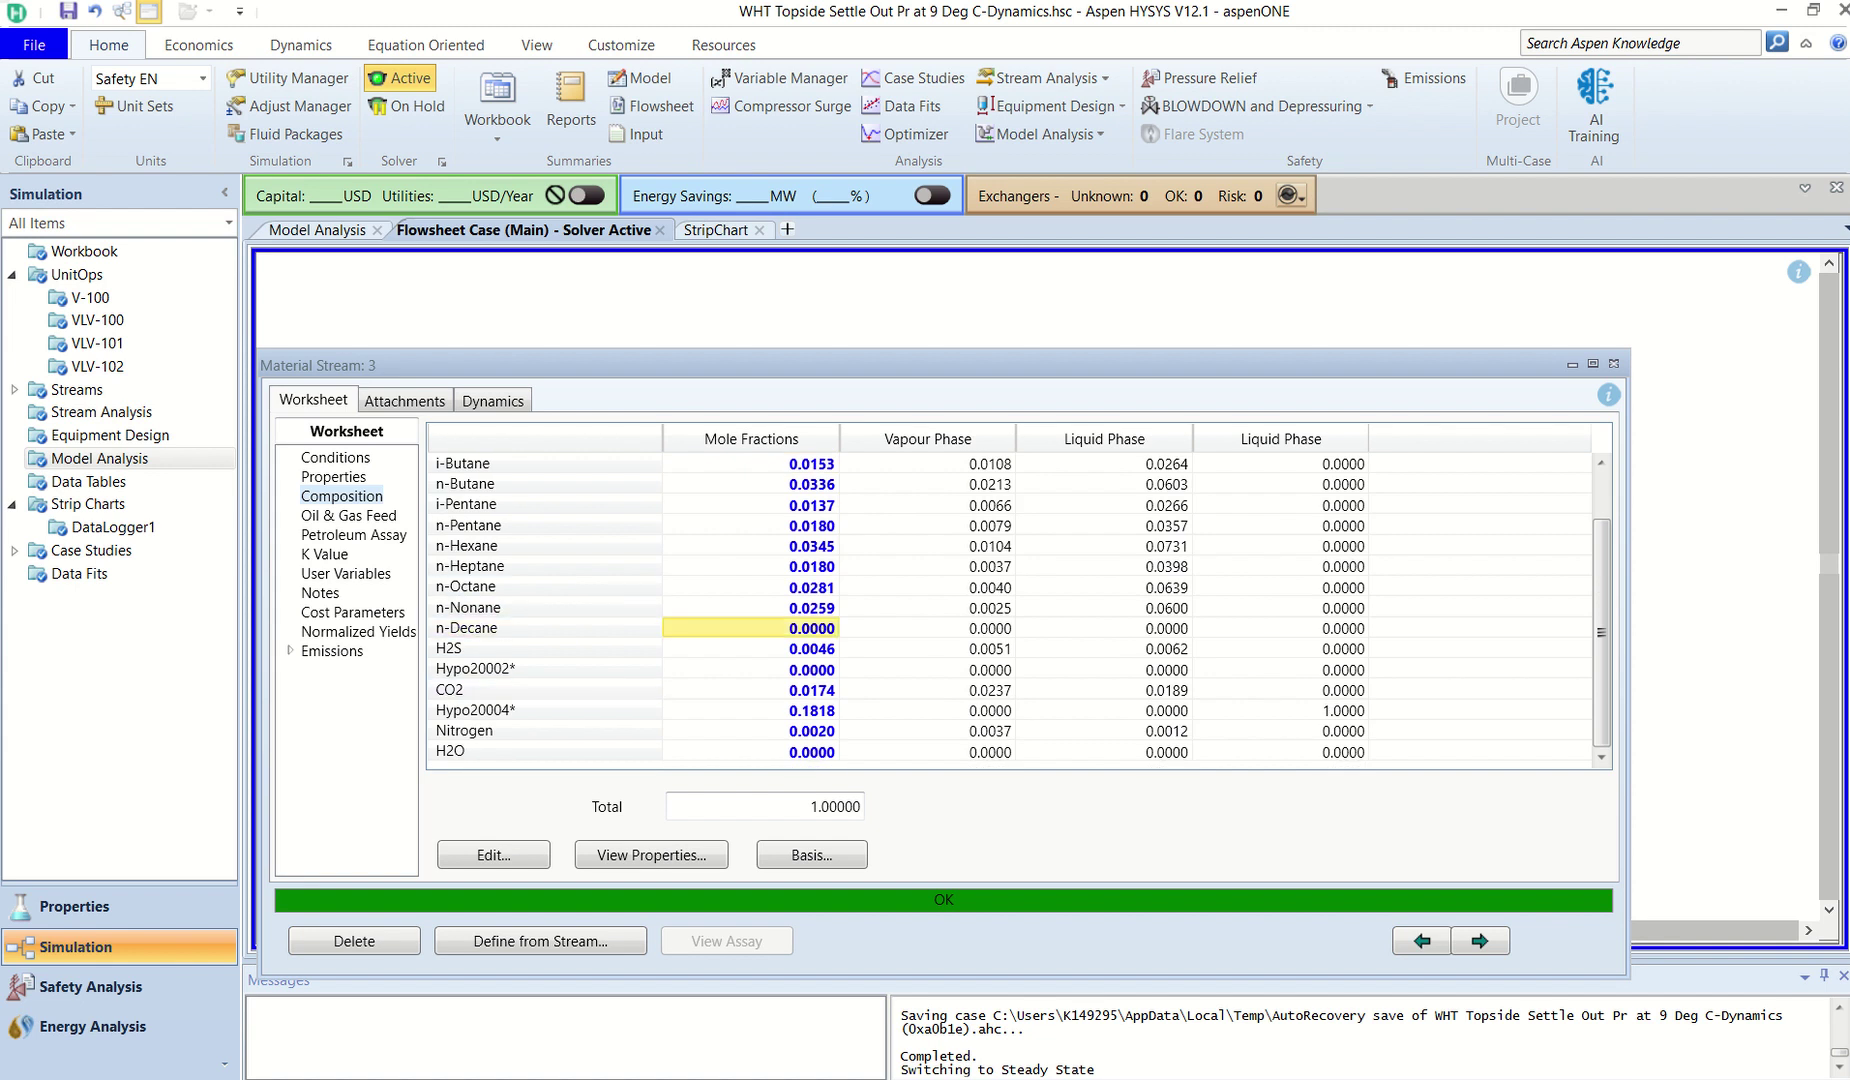
click(750, 607)
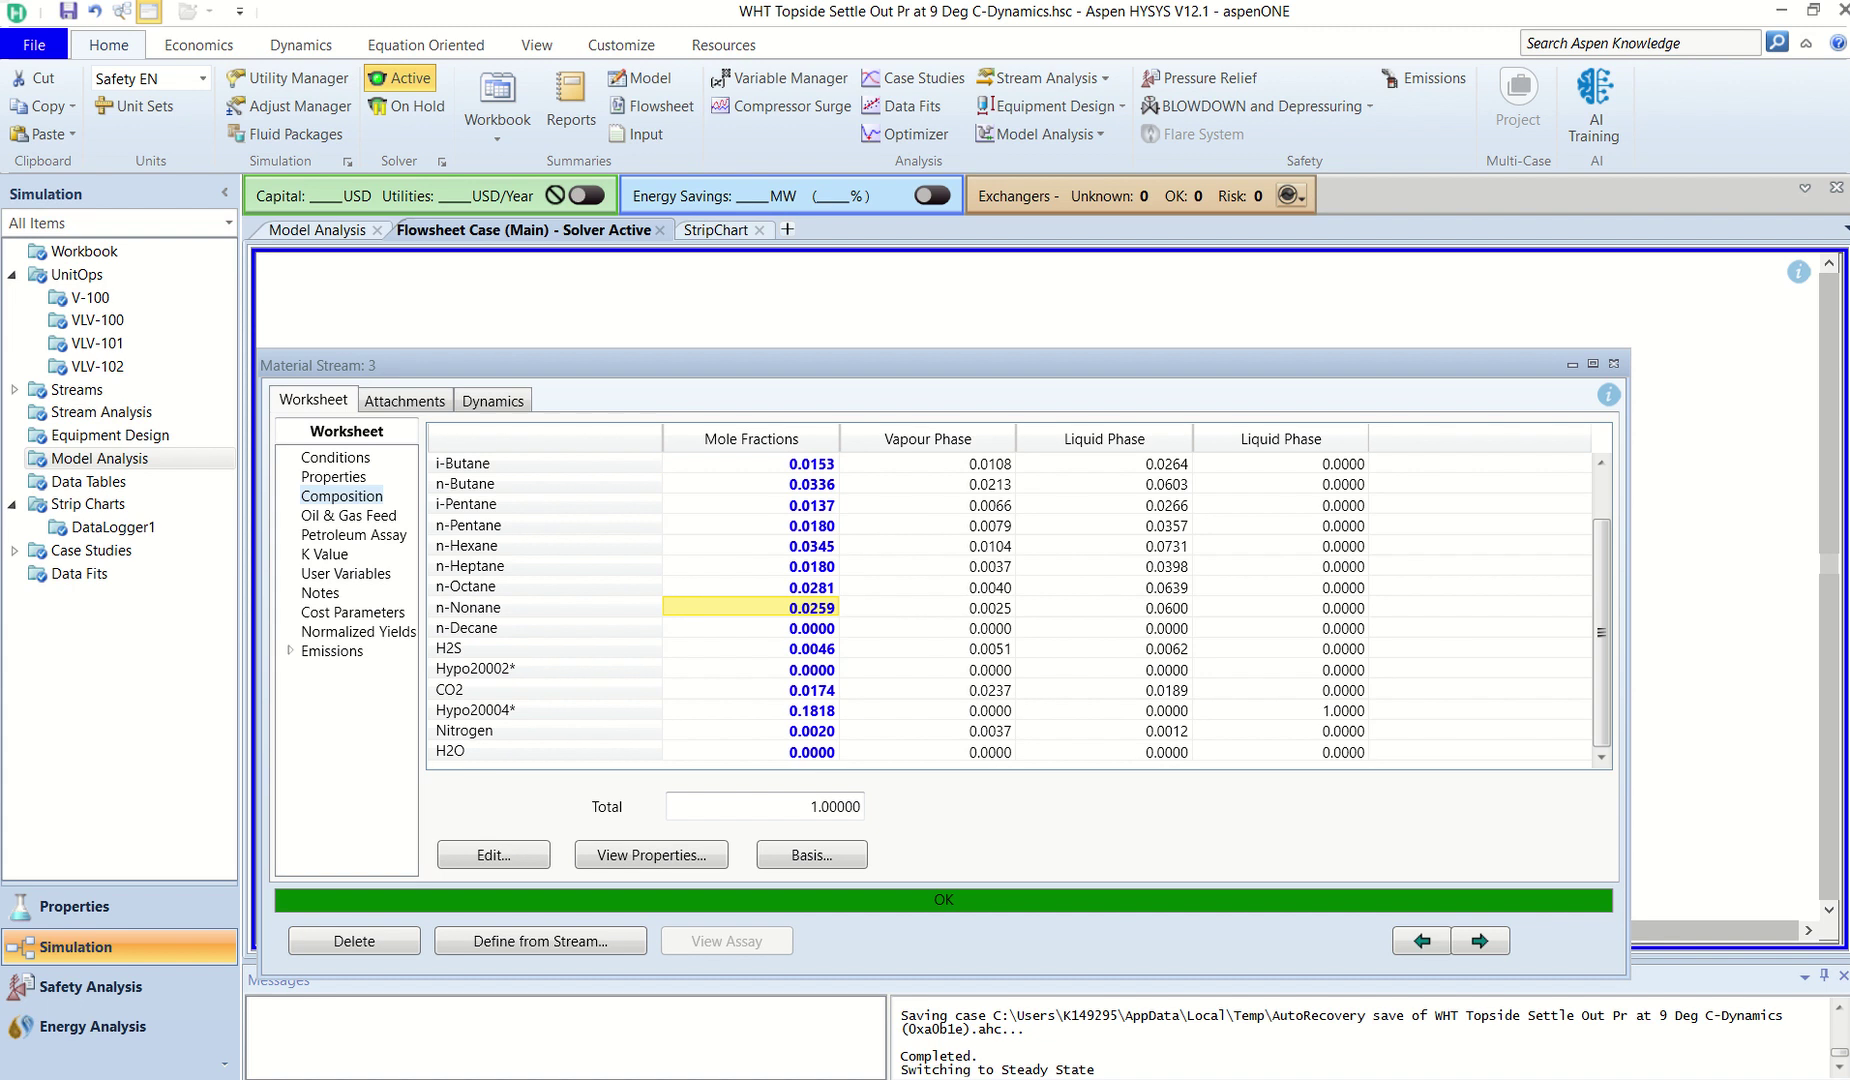
click(1613, 363)
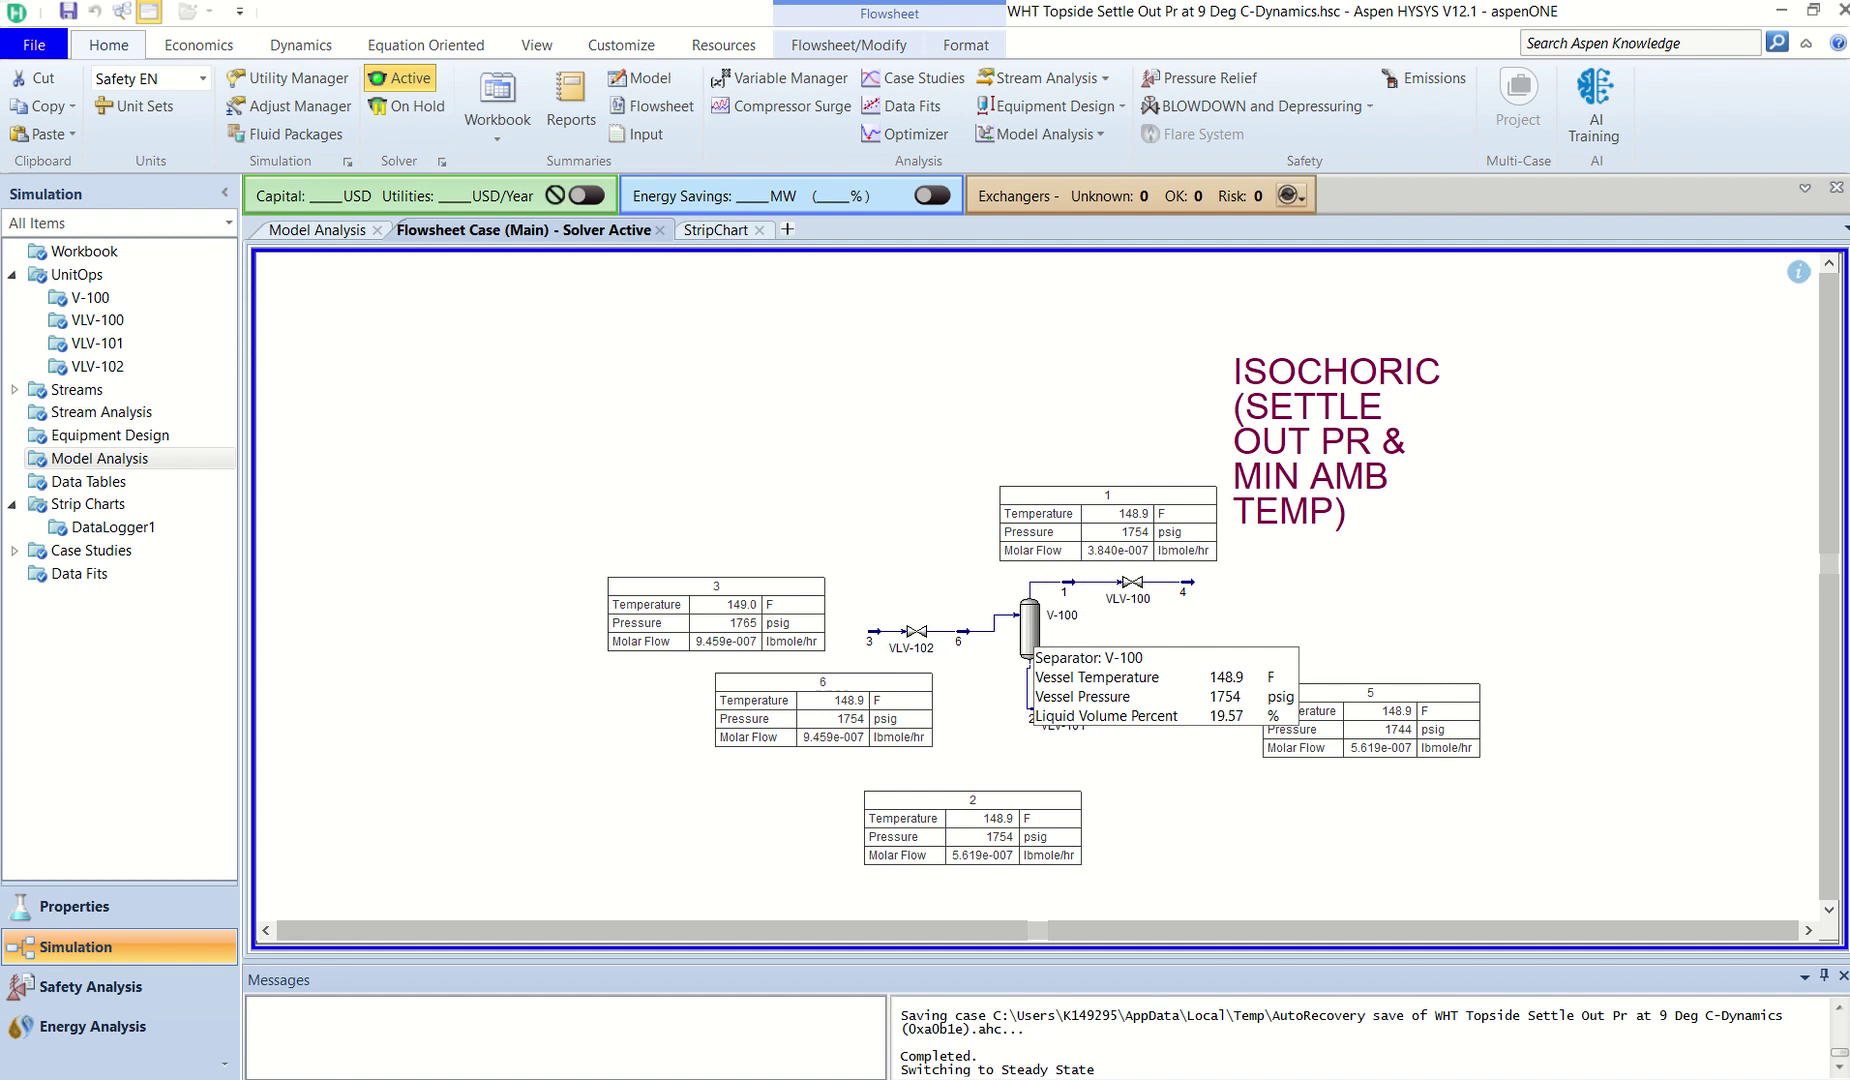
Set the volume of separator V-100 to 0.75 m3 (26.49 ft3) and its geometry to Ellipsoidal Head.
double_click(1029, 630)
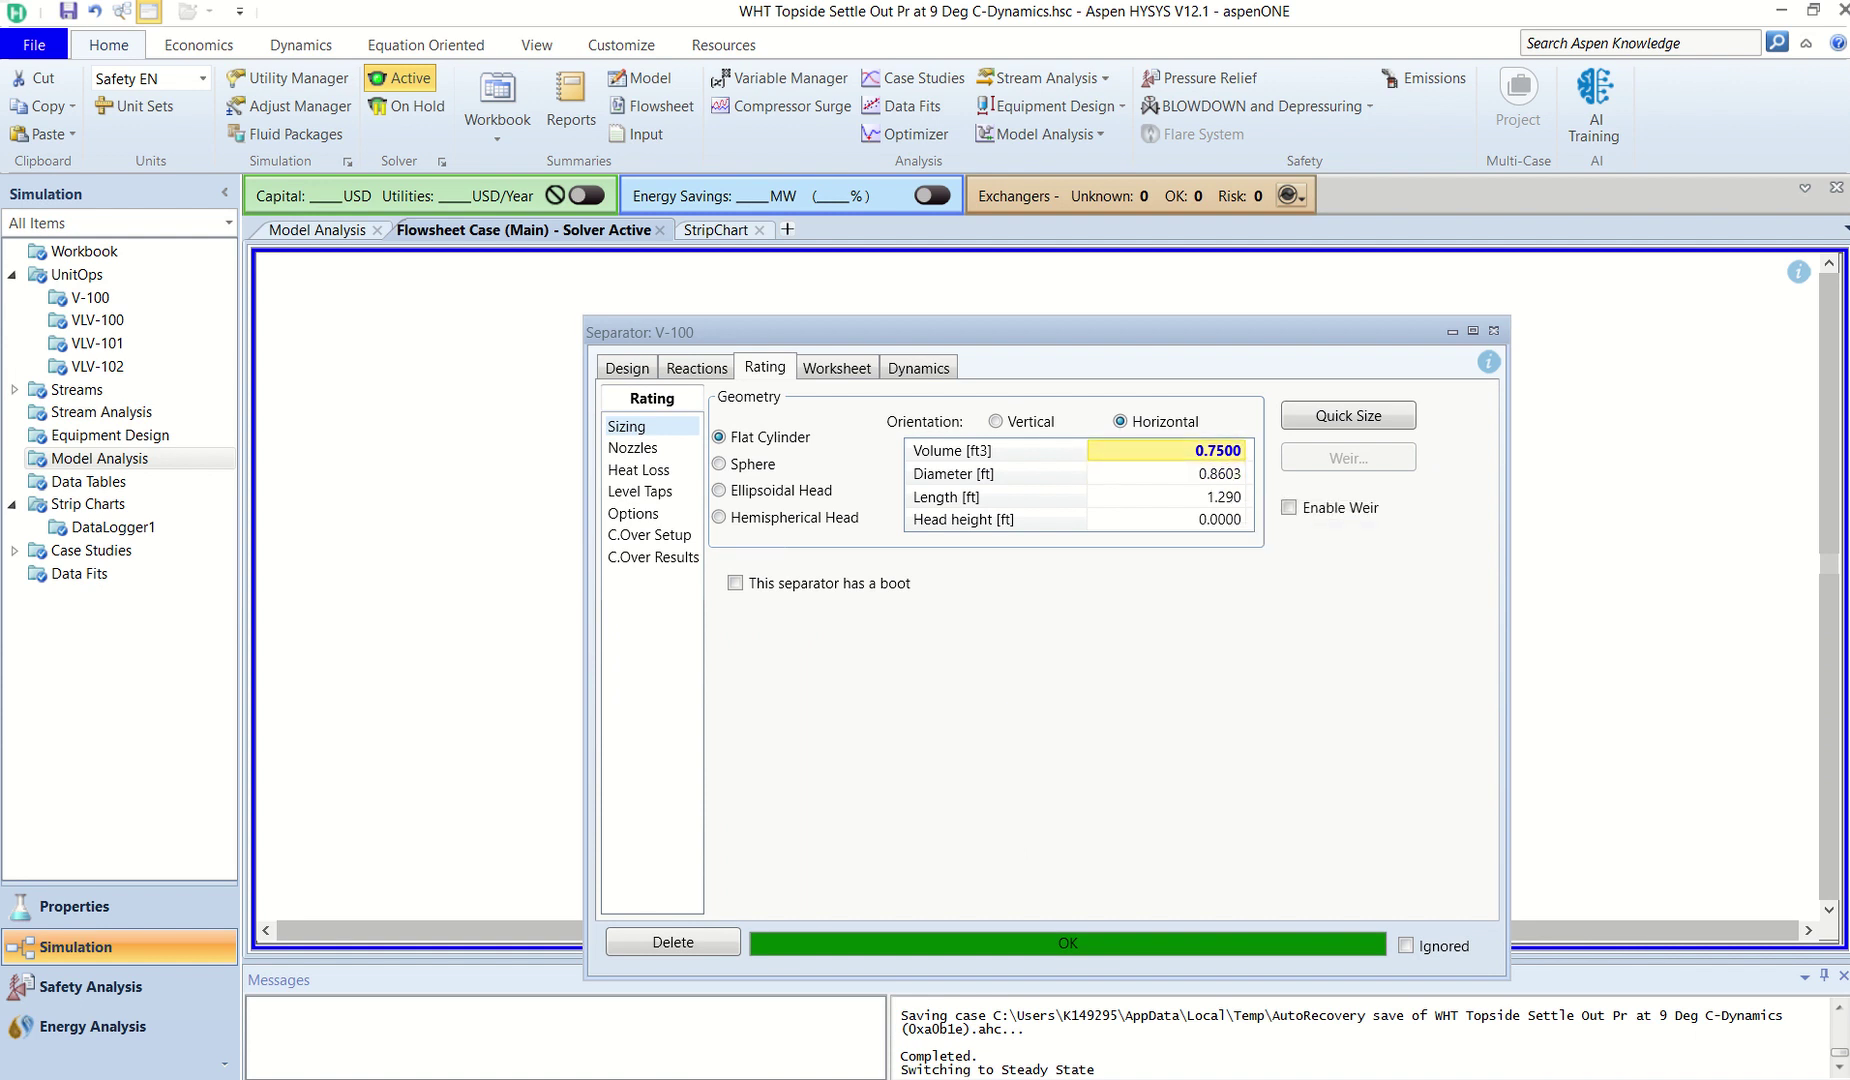
text(0.)
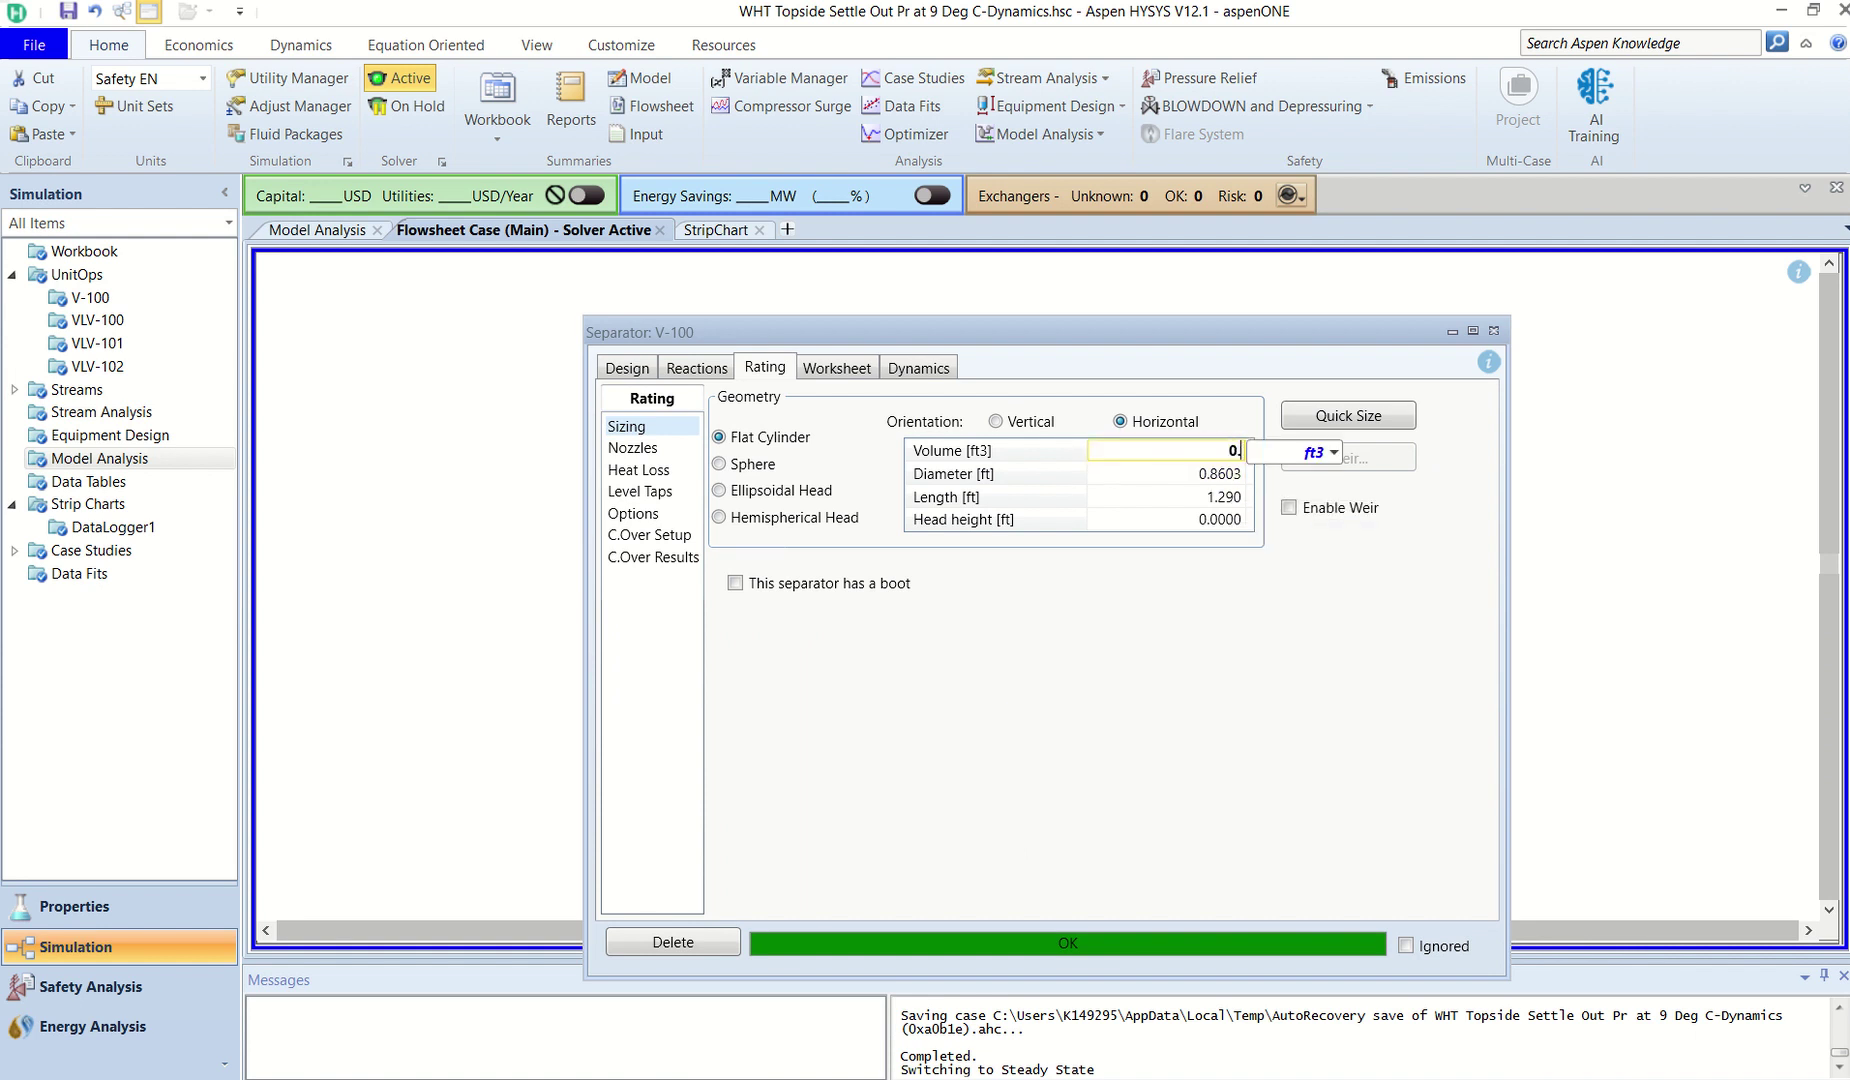
text(75)
click(1333, 452)
click(1267, 484)
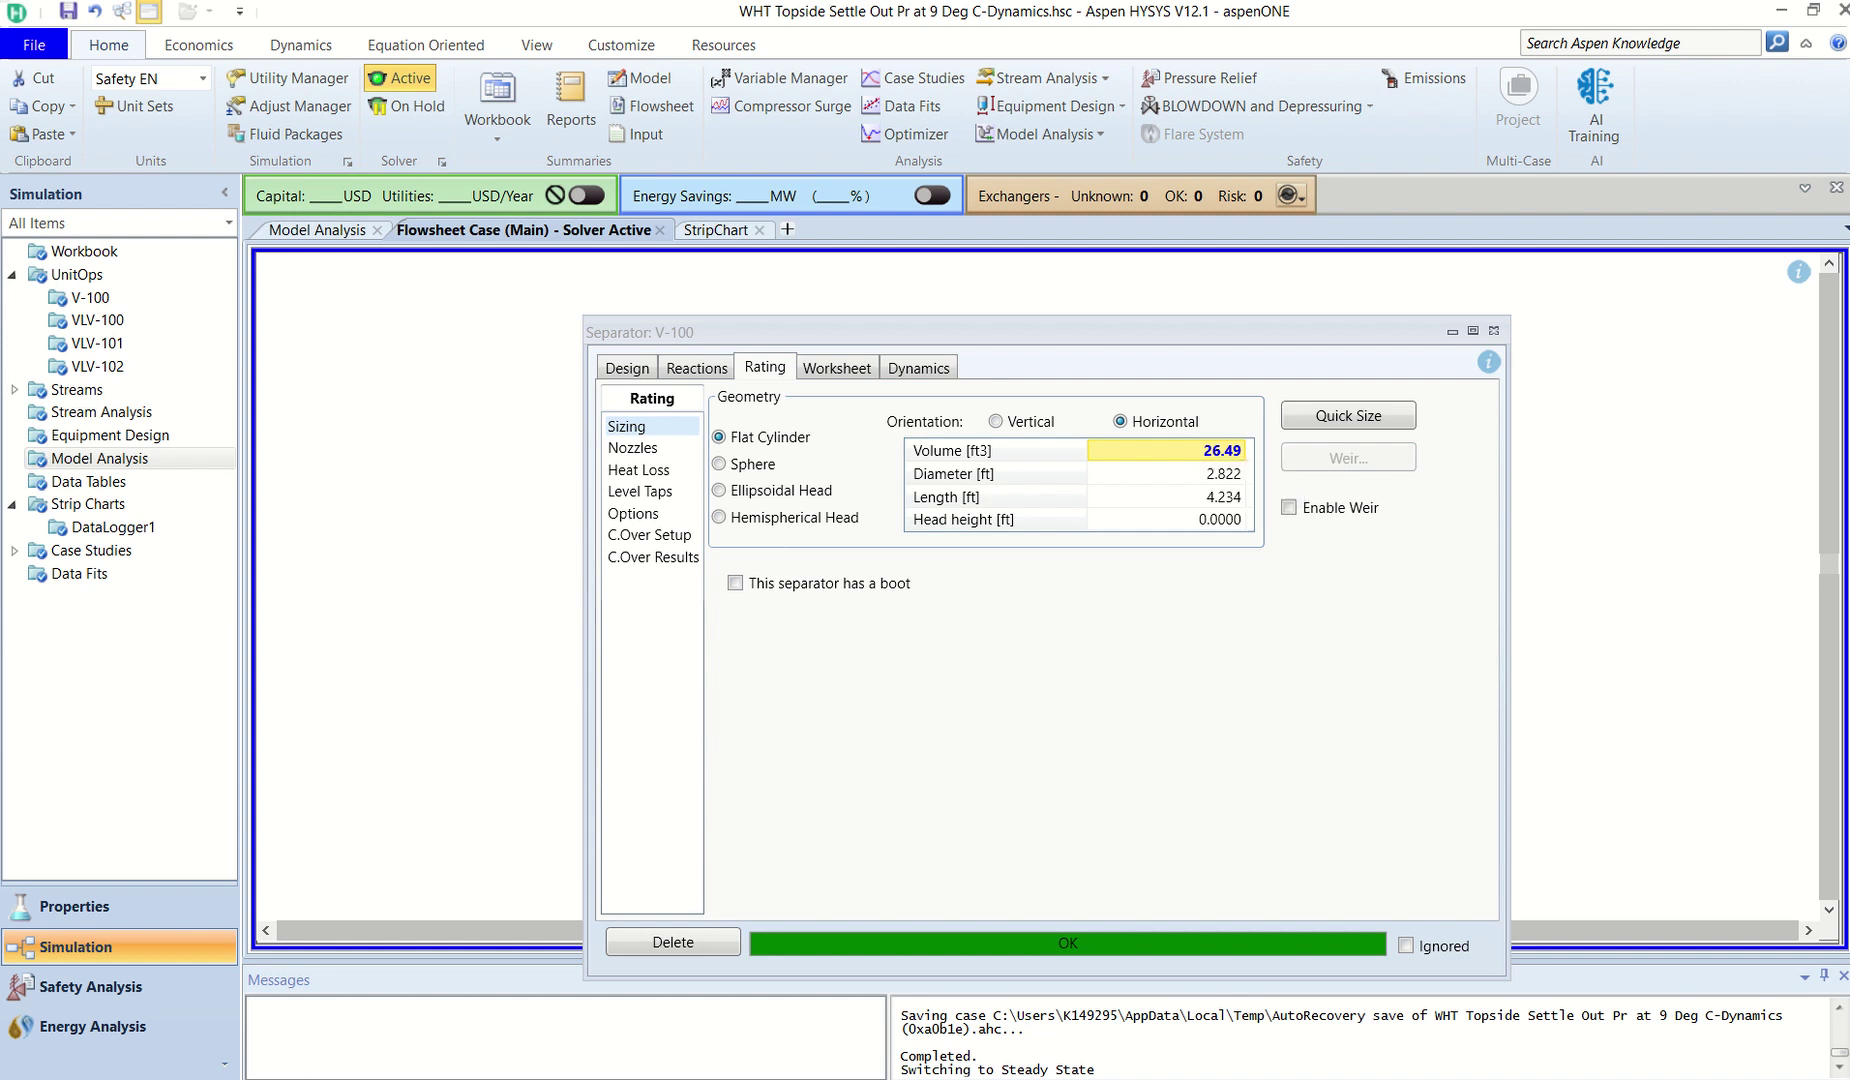
click(718, 490)
Examine V-100's detailed heat loss temperature profile, ambient temperature and conduction properties, and return to the sizing data.
click(638, 469)
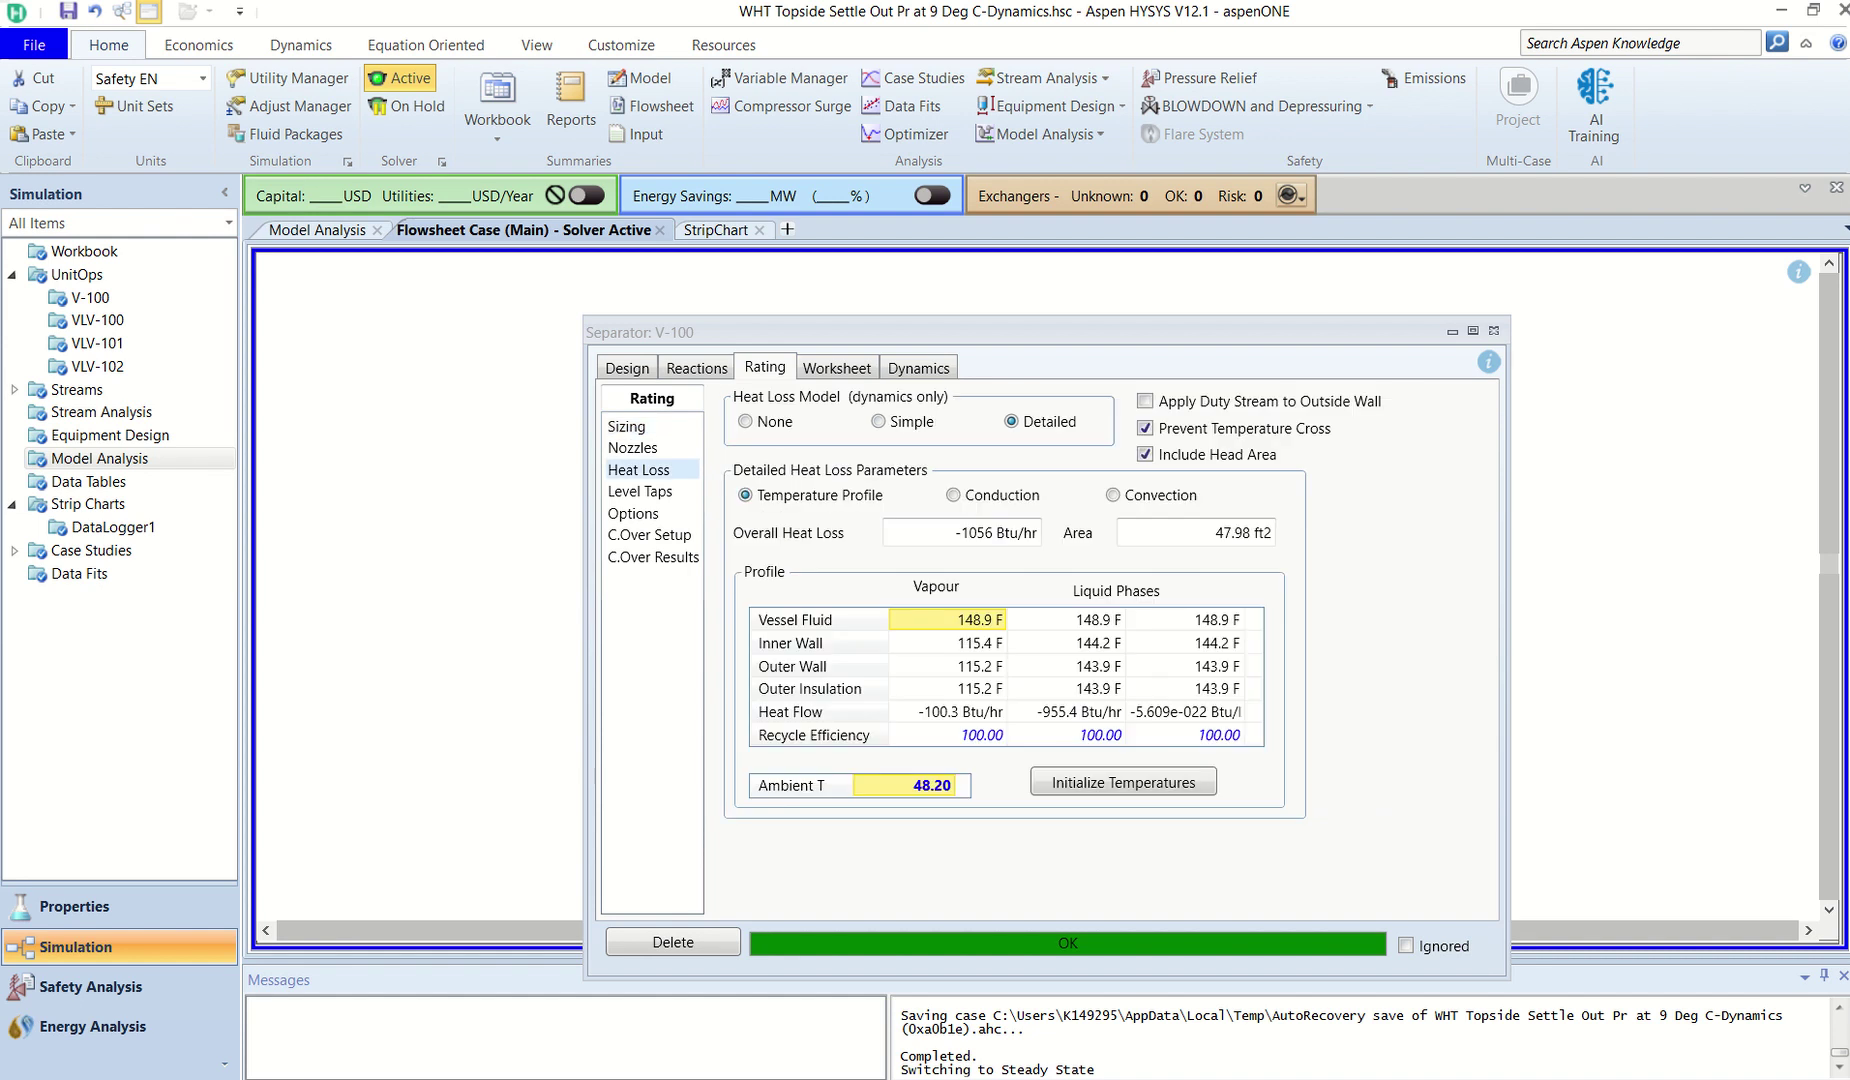
mouse_move(916, 785)
click(953, 495)
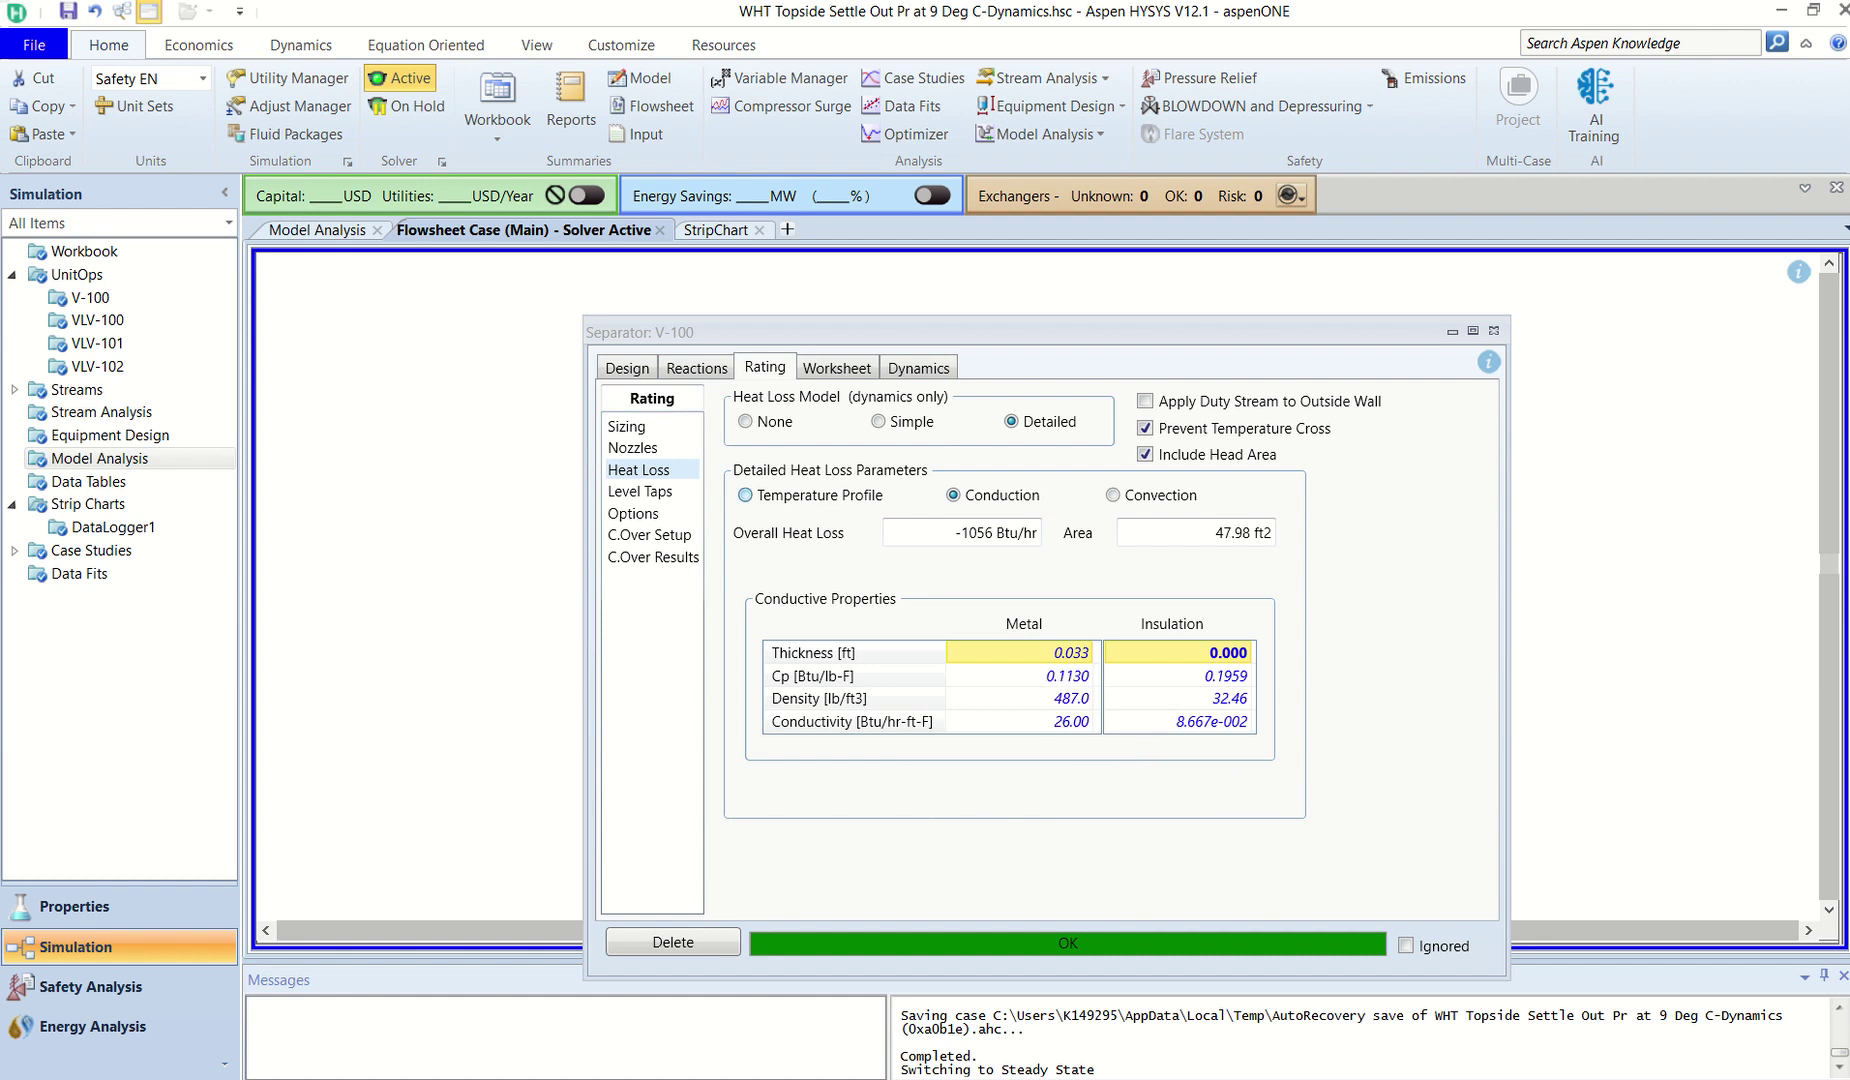
click(745, 495)
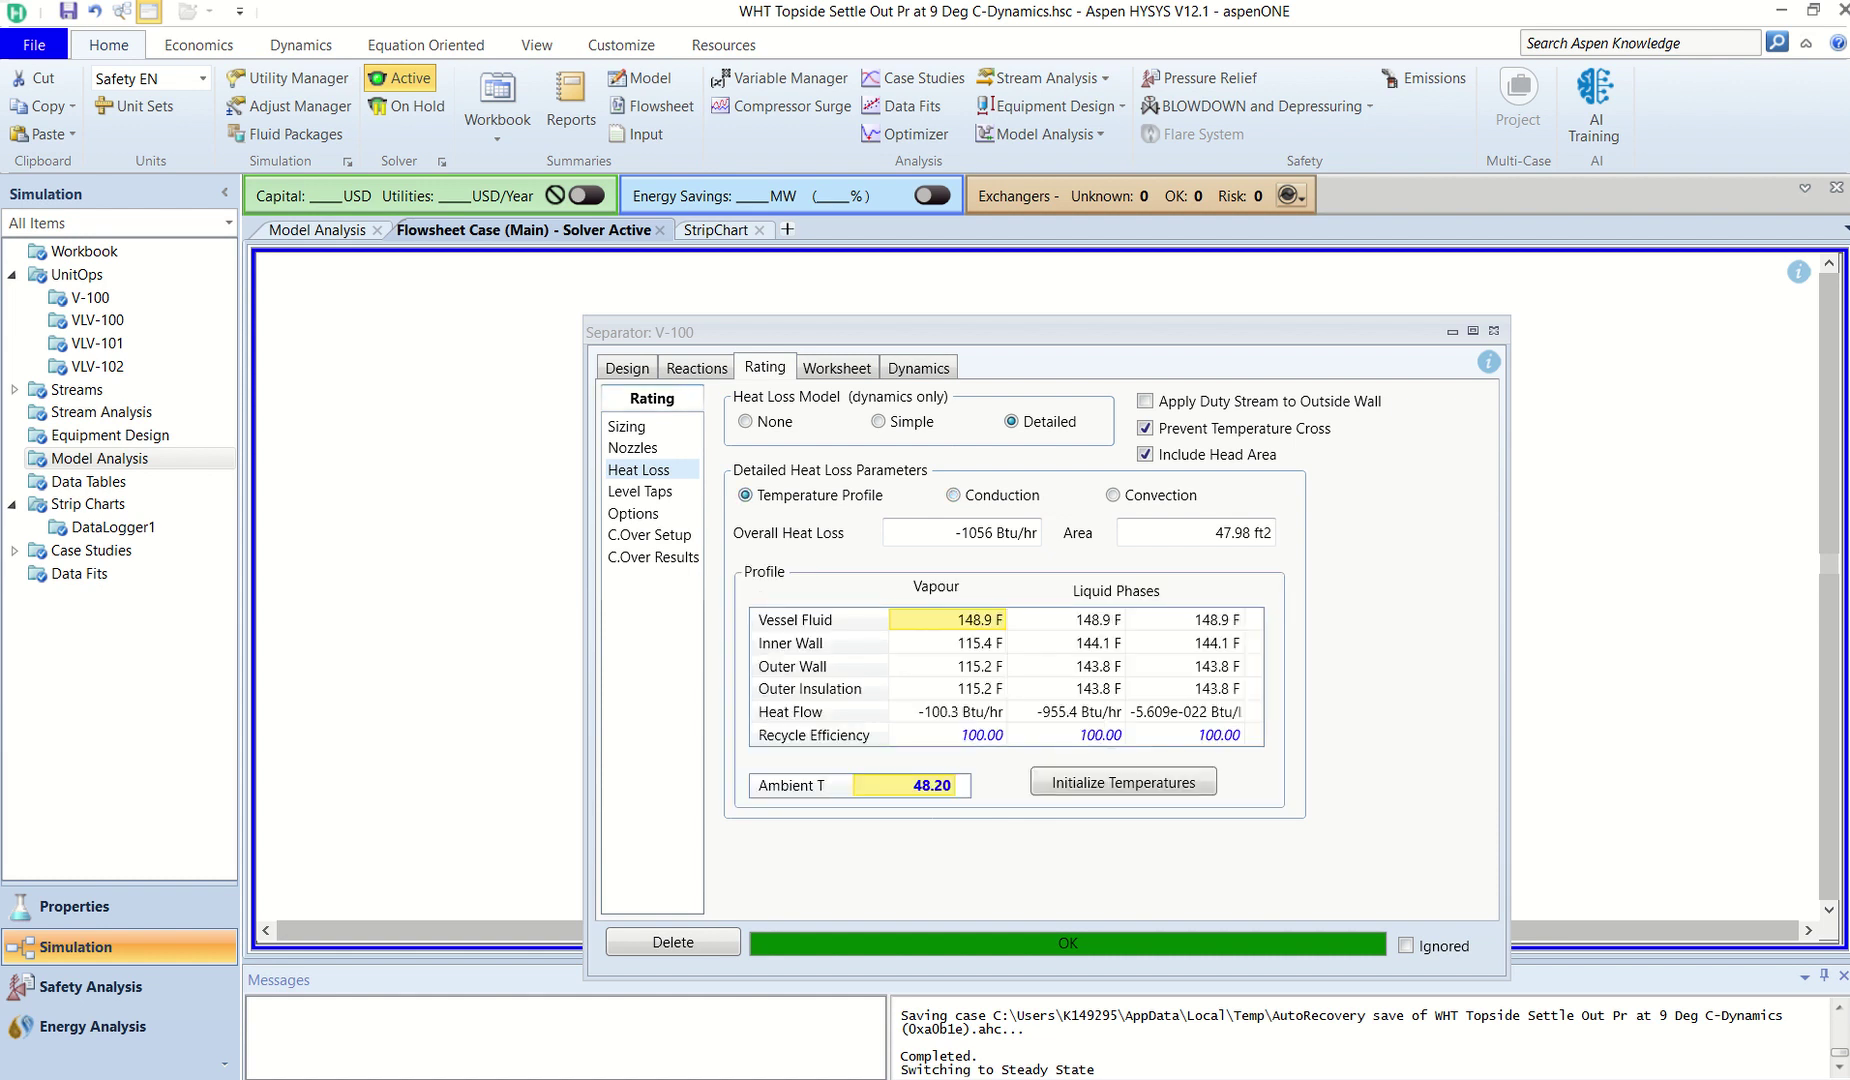
click(627, 426)
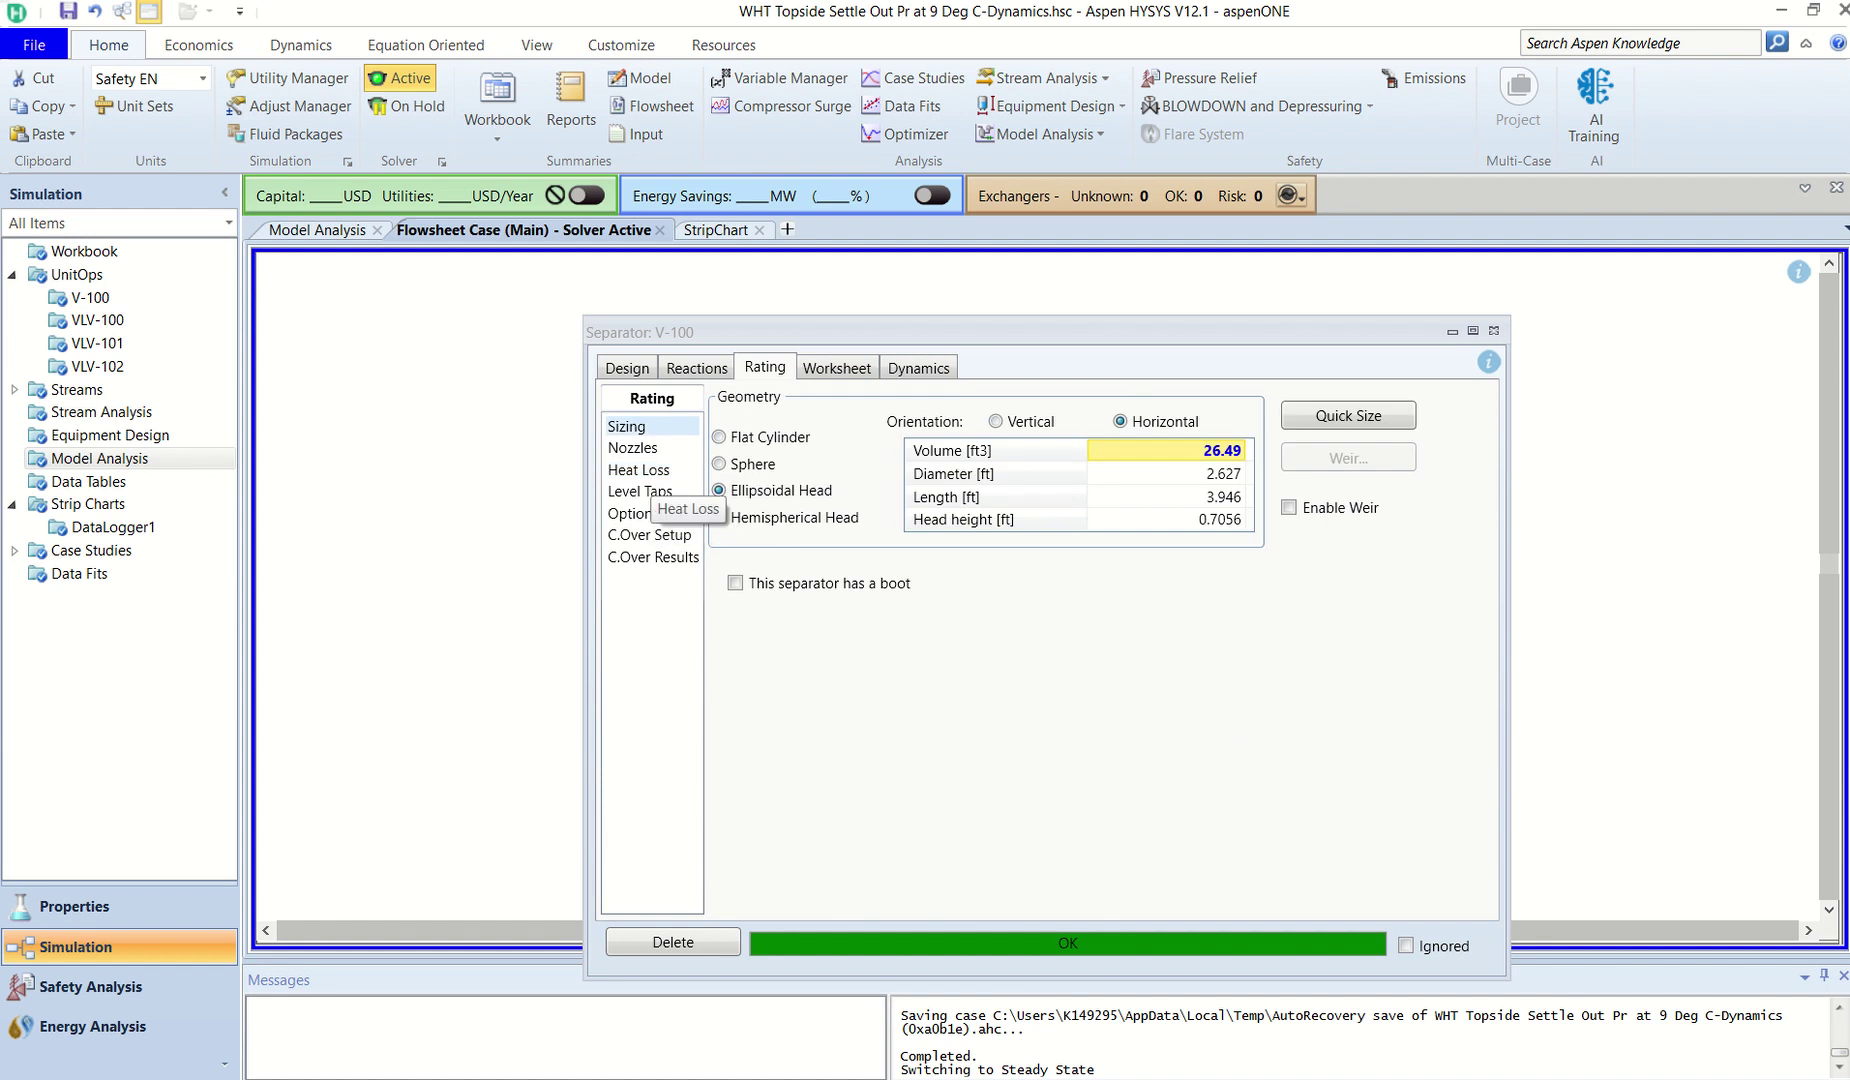
Review V-100's detailed heat loss data and valve VLV-102's pressure drop parameters, and return to the flowsheet.
click(639, 469)
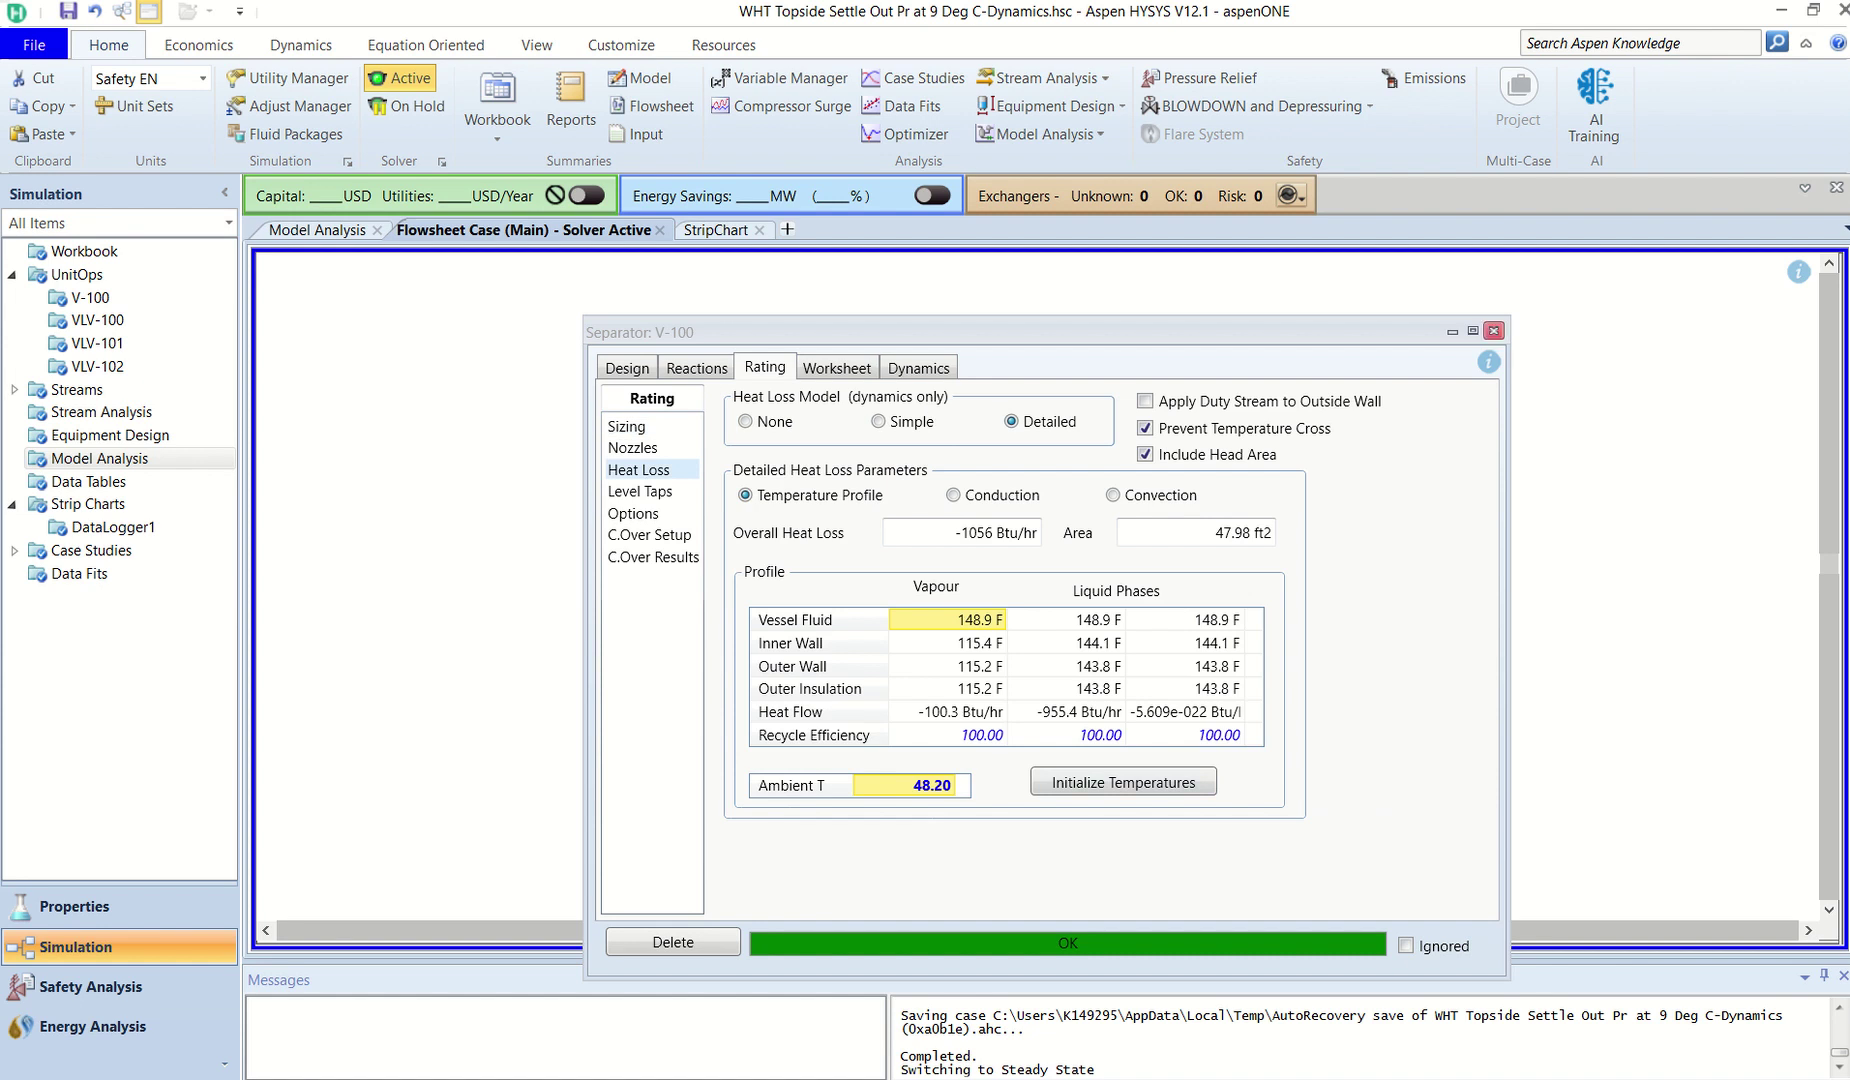
click(1494, 330)
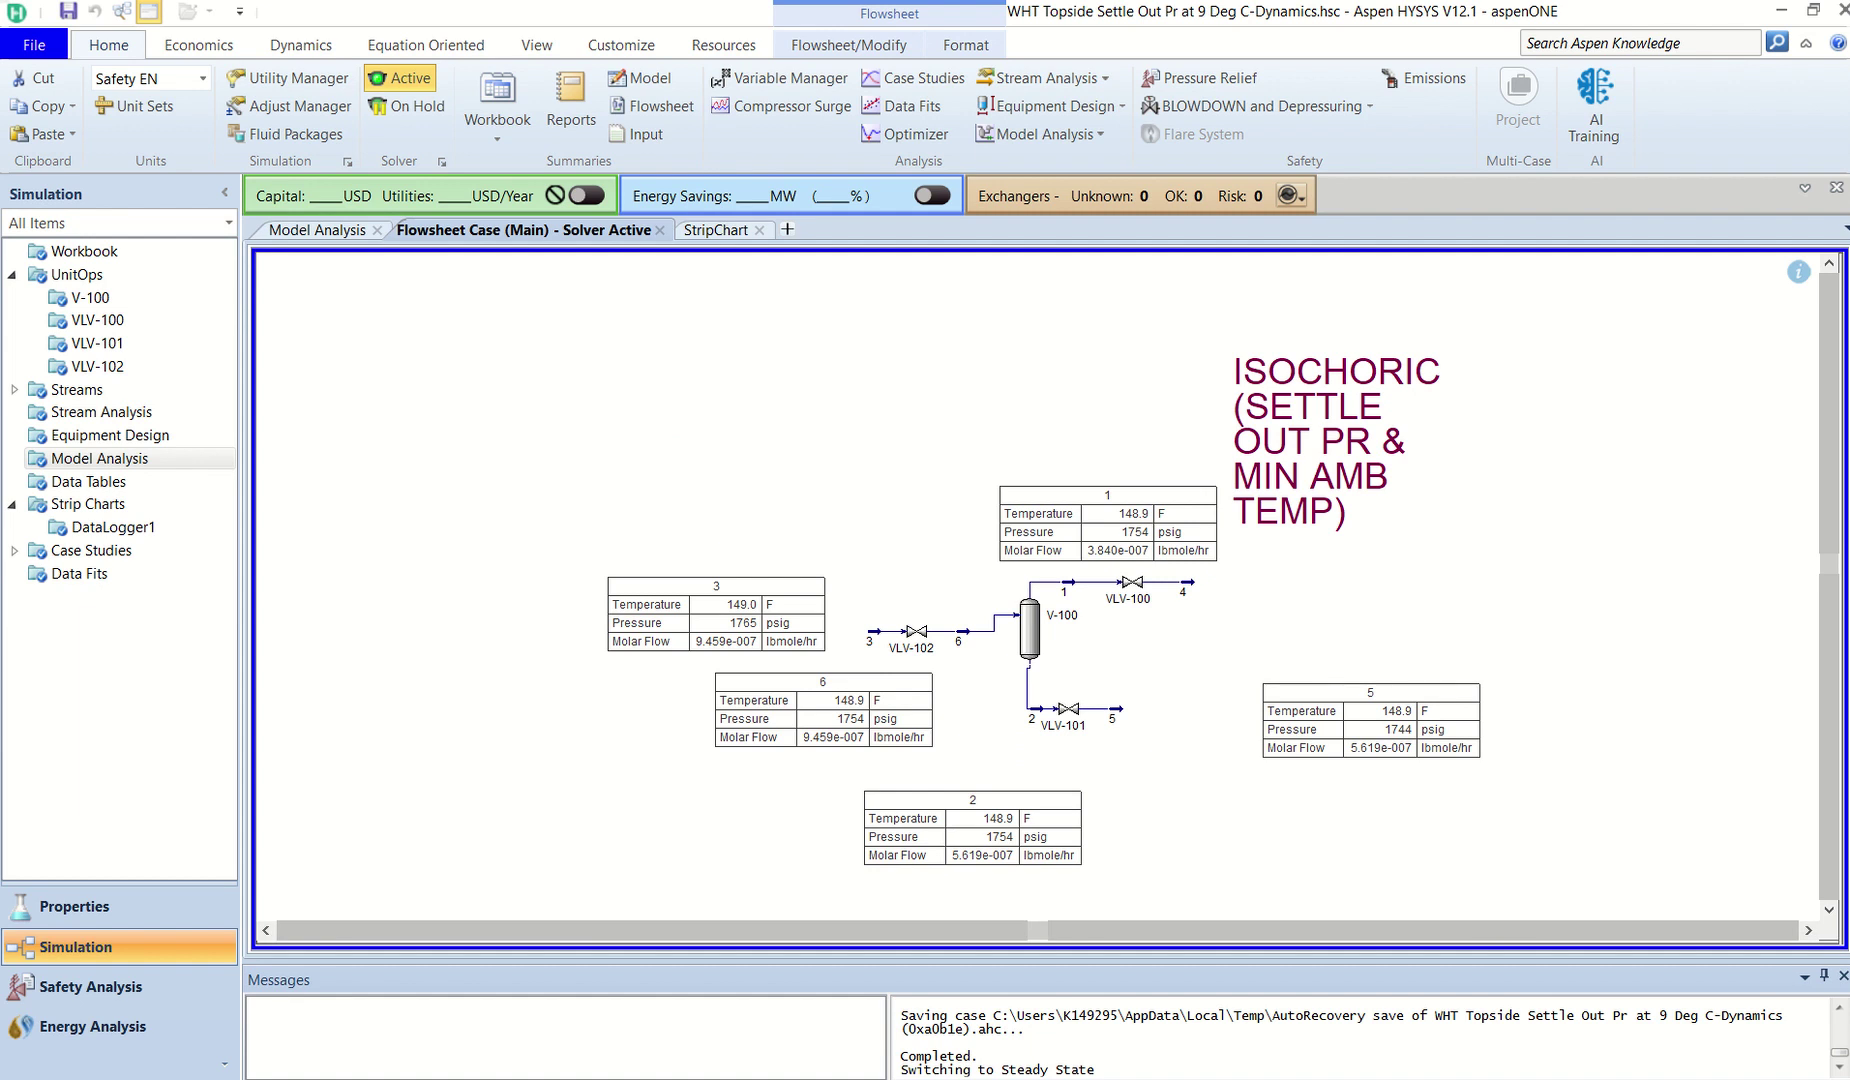
double_click(915, 631)
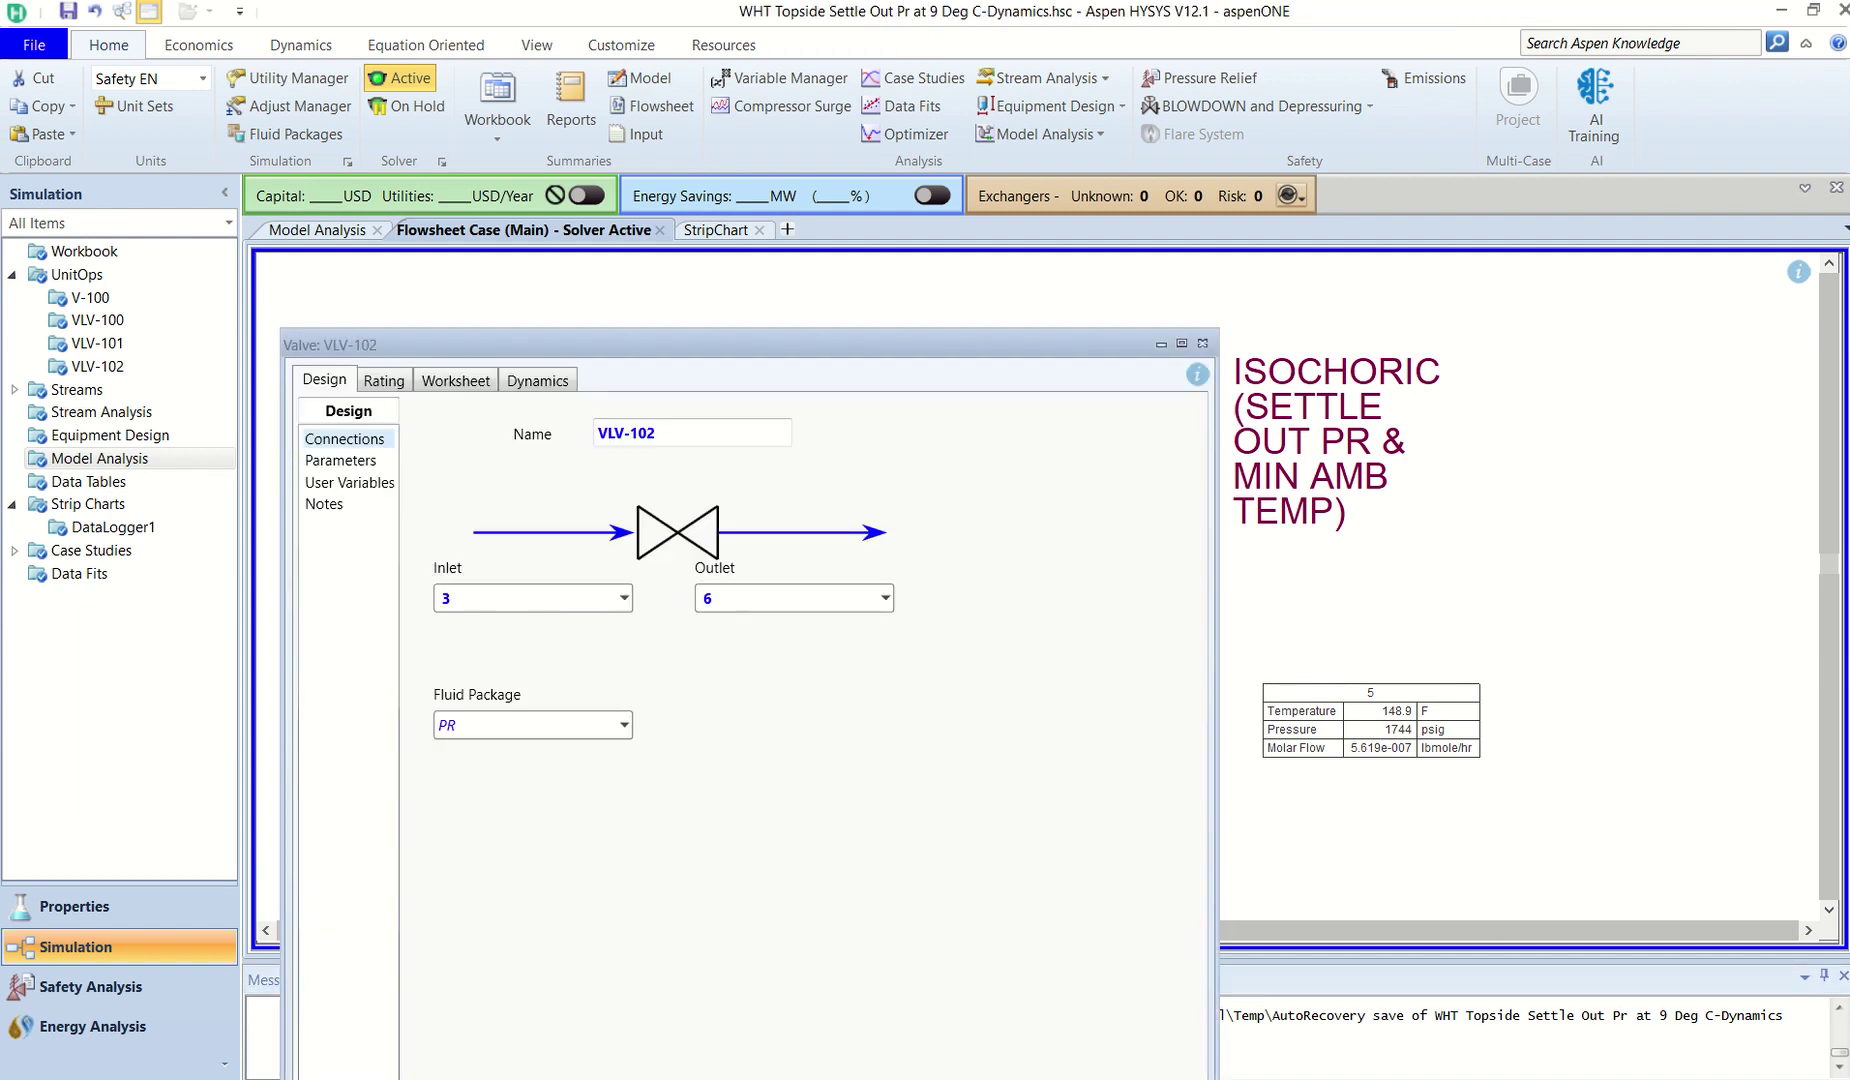
click(340, 460)
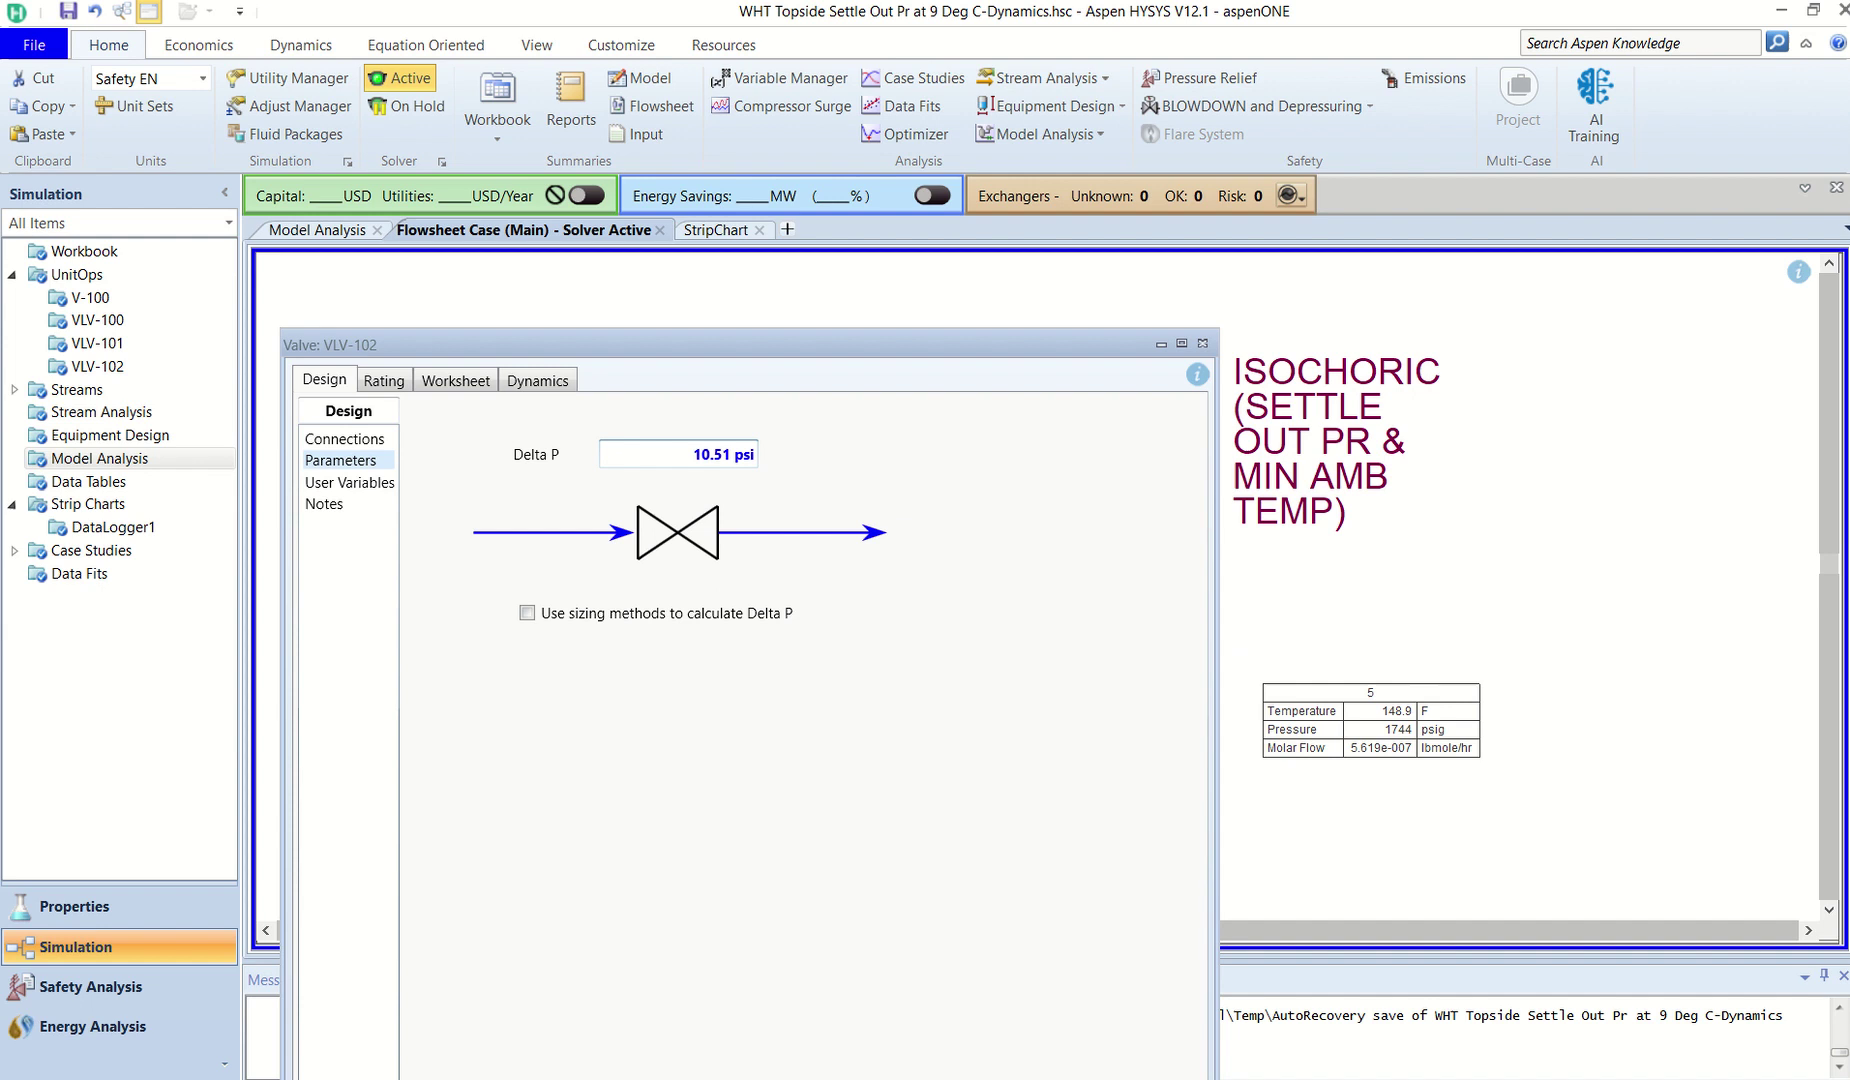
click(1202, 343)
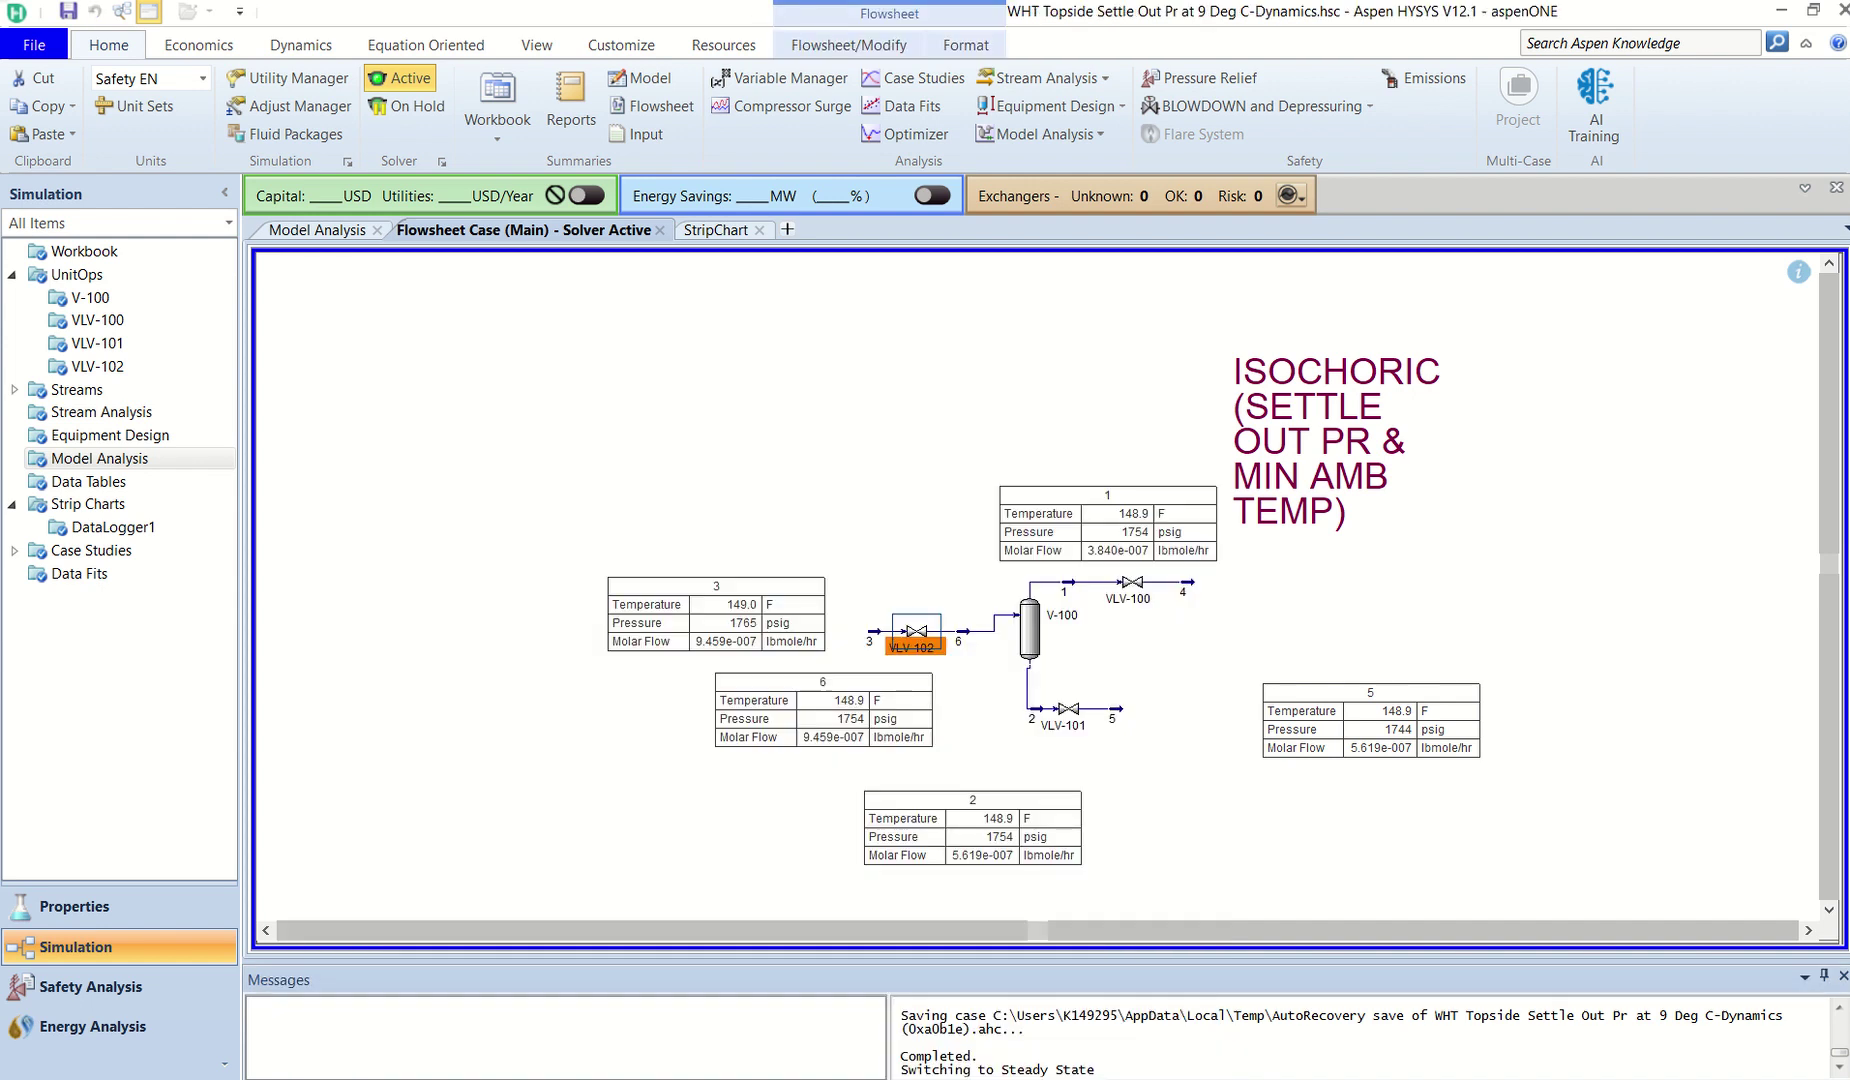
key(Escape)
mouse_move(915, 640)
mouse_move(1132, 583)
mouse_move(1068, 709)
Reposition the data tables of streams 5, 2, 3 and 1 closer to the equipment on the flowsheet.
drag(1370, 720, 1282, 735)
drag(972, 827, 982, 812)
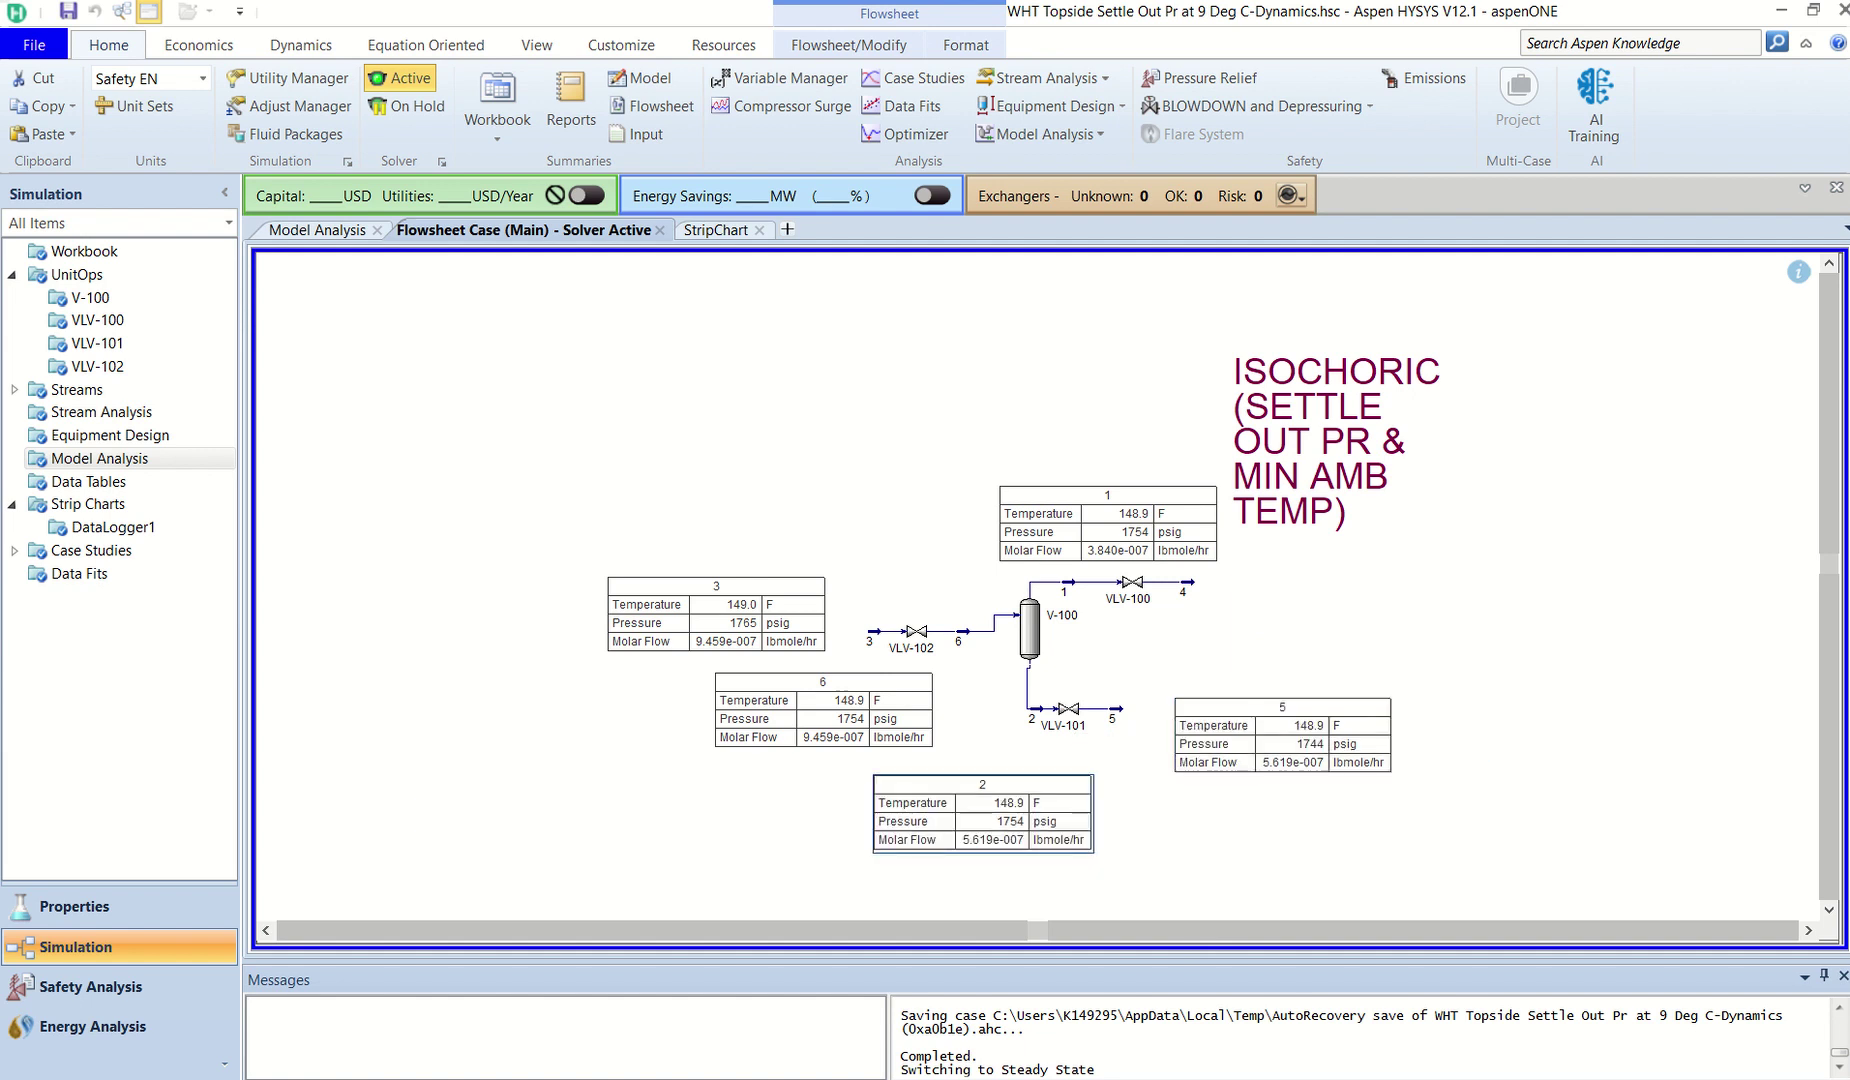
drag(716, 612, 737, 588)
drag(1108, 523, 1086, 531)
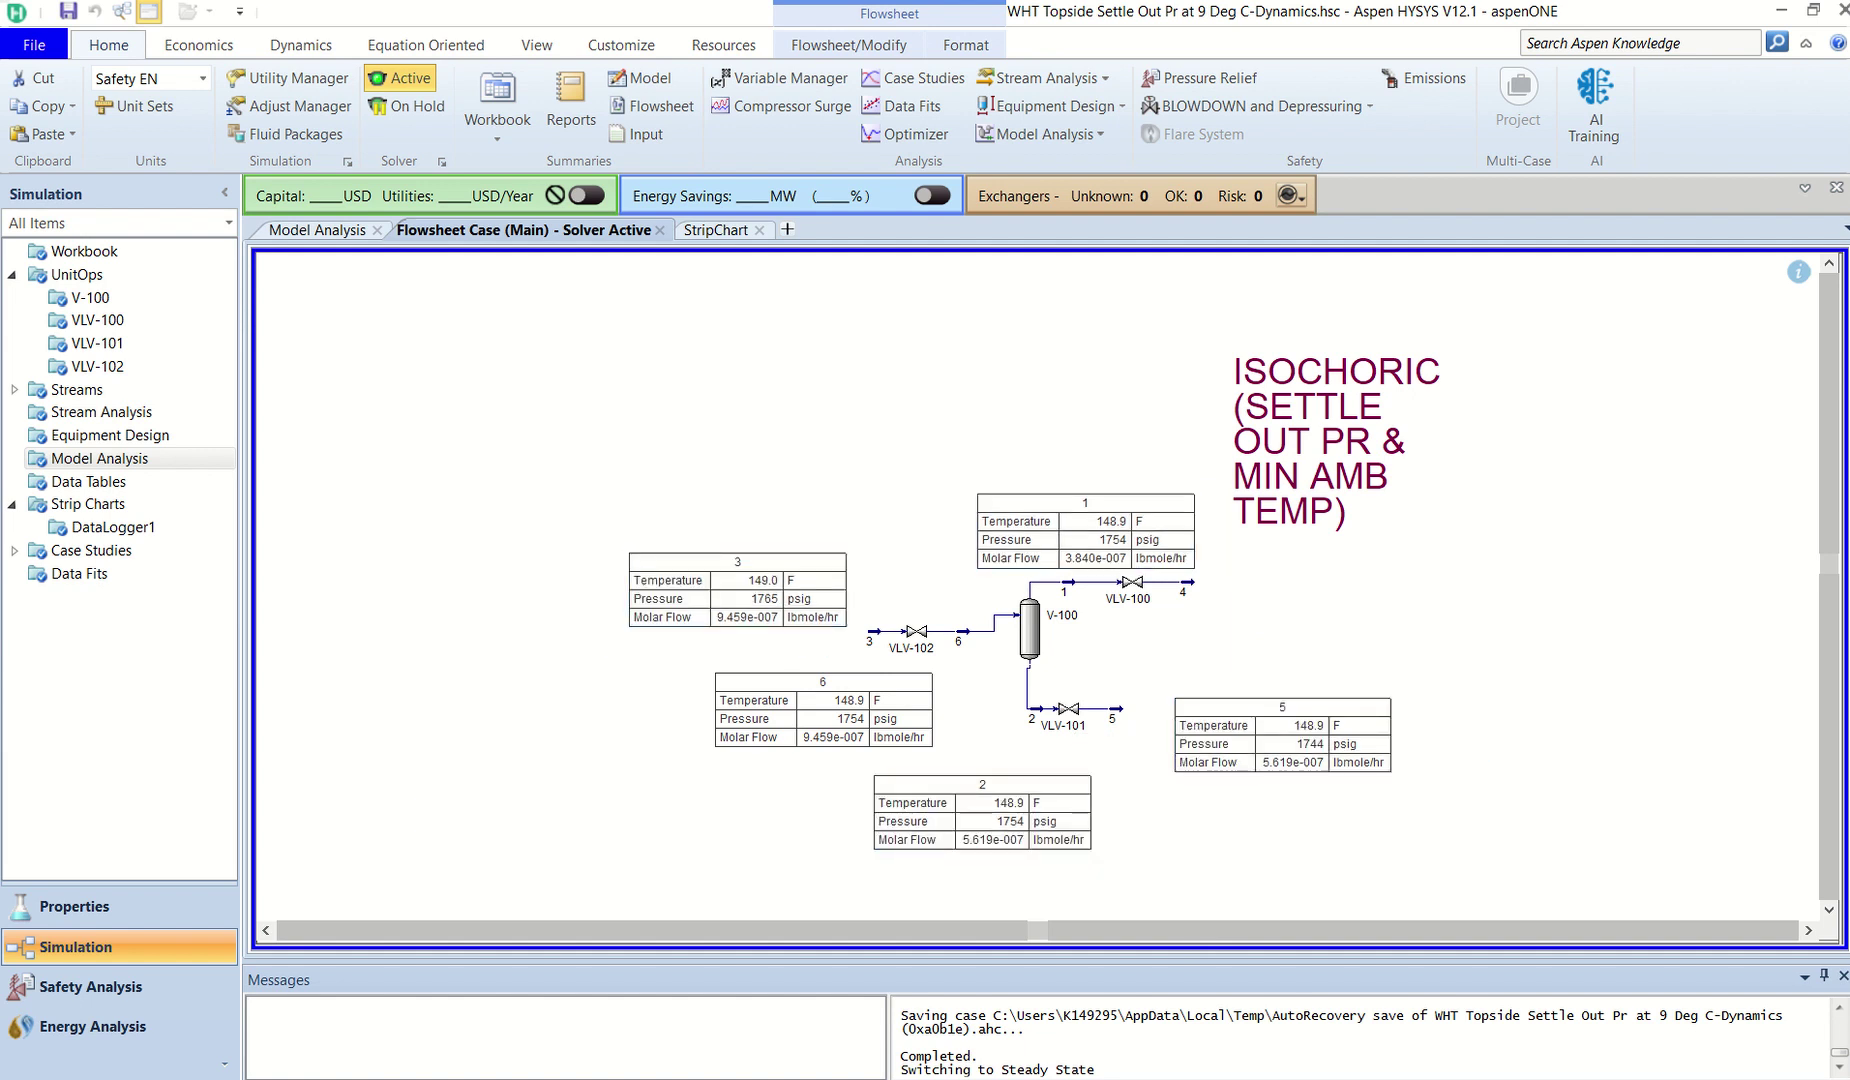
click(1337, 439)
Switch the simulation from steady state to dynamics mode.
click(300, 44)
click(40, 100)
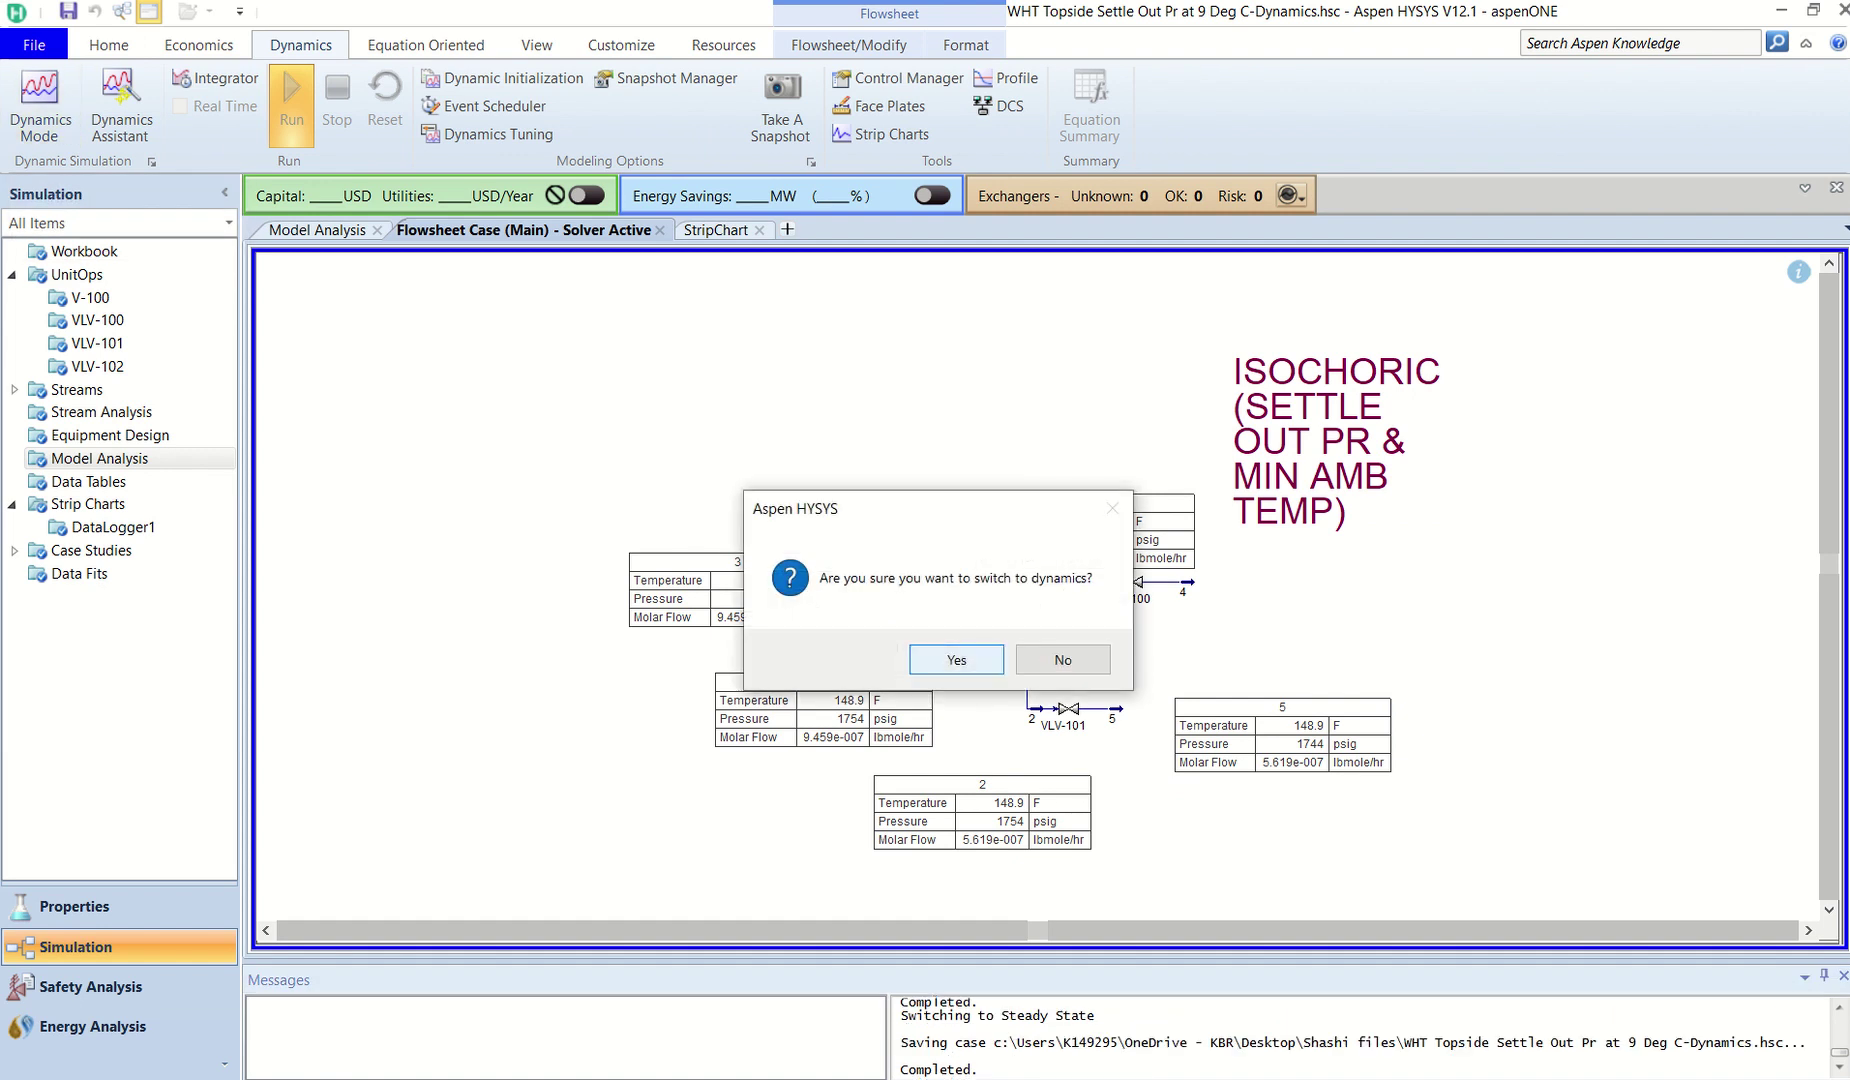
click(955, 659)
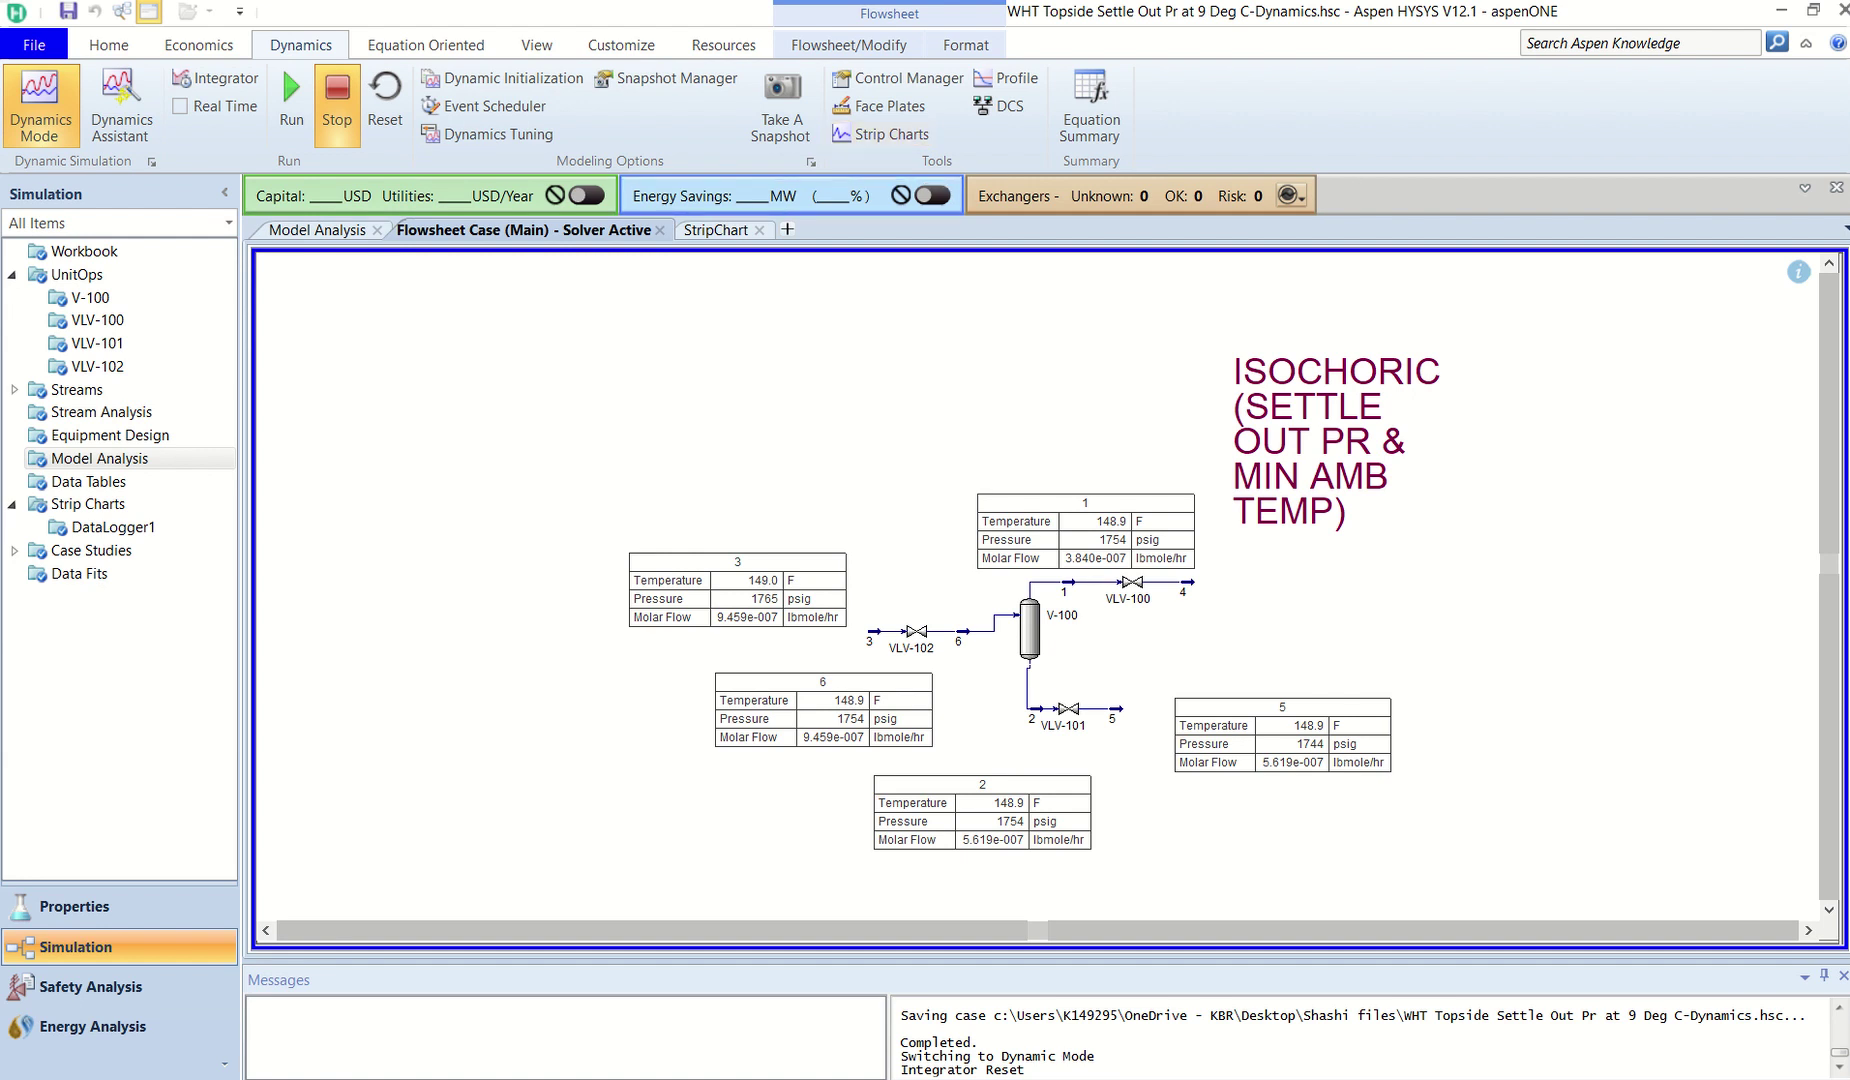
Display the DataLogger1 strip chart and place it on the main flowsheet, clear of the feed side.
click(882, 134)
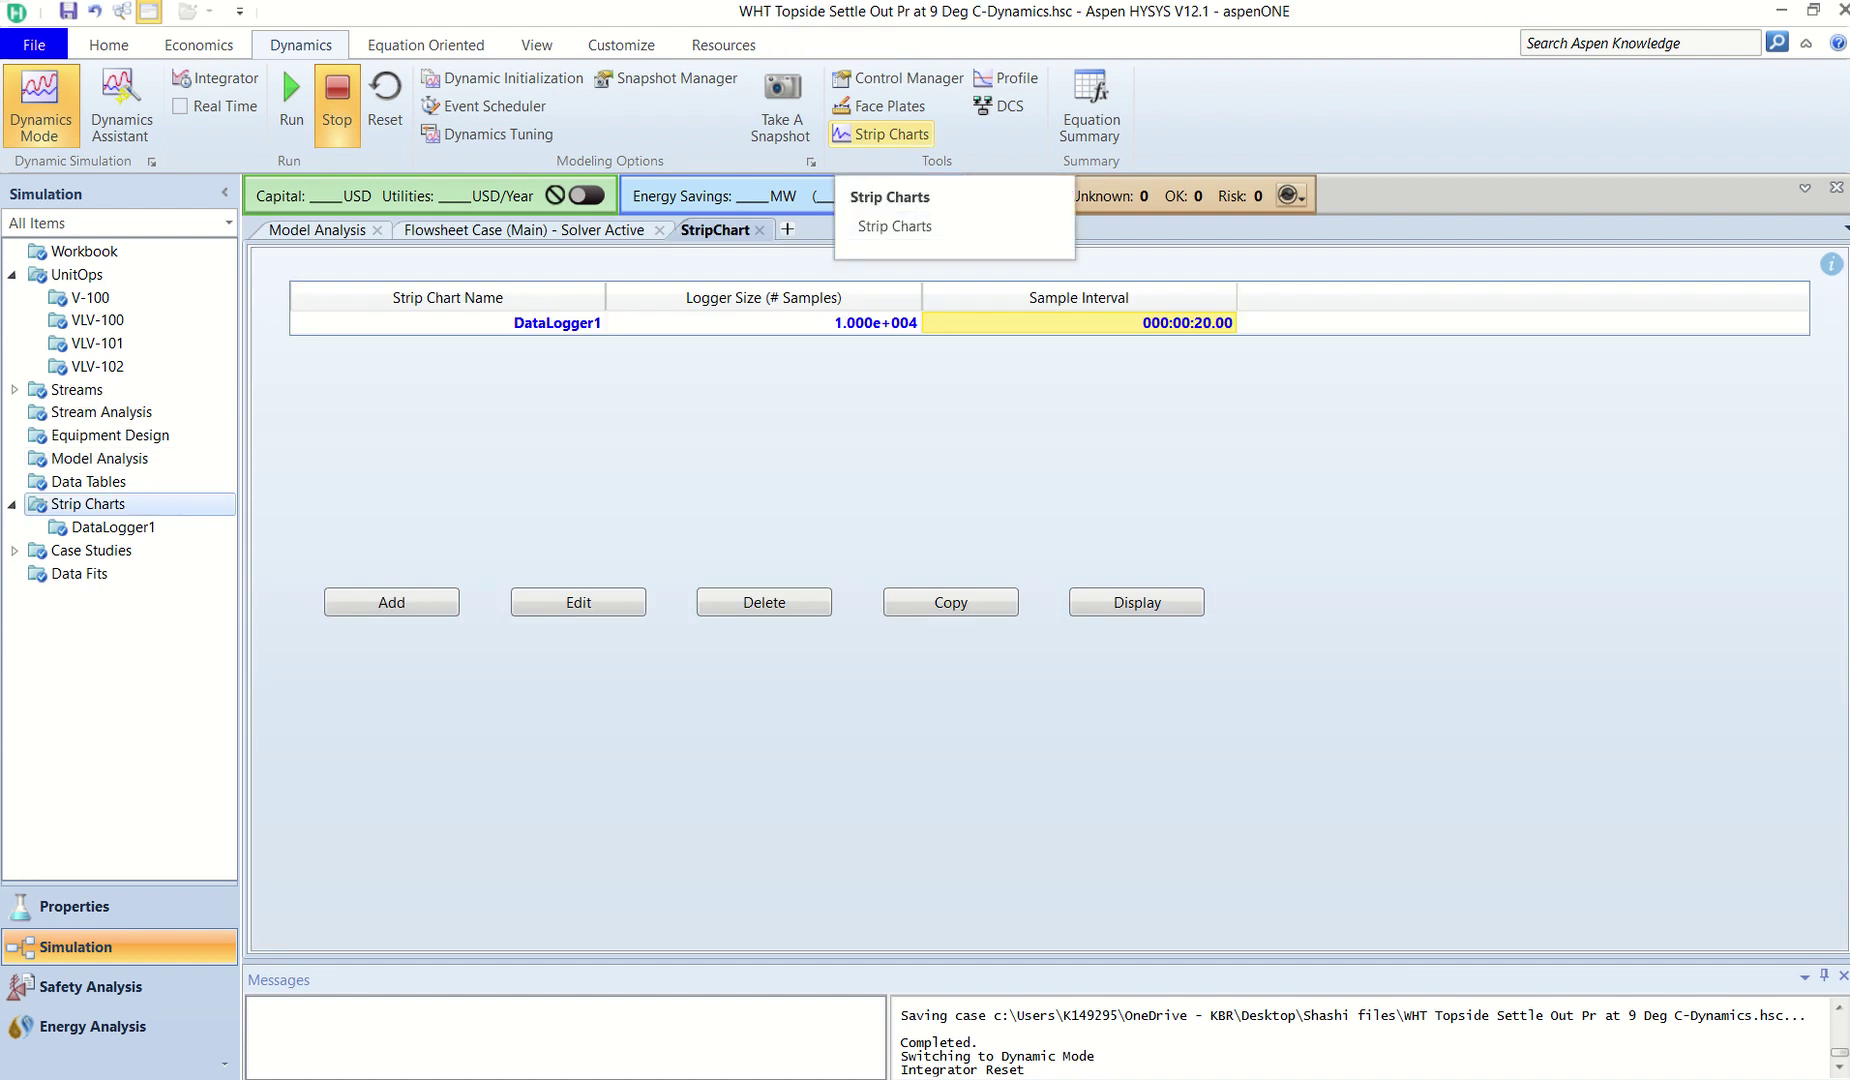
double_click(557, 322)
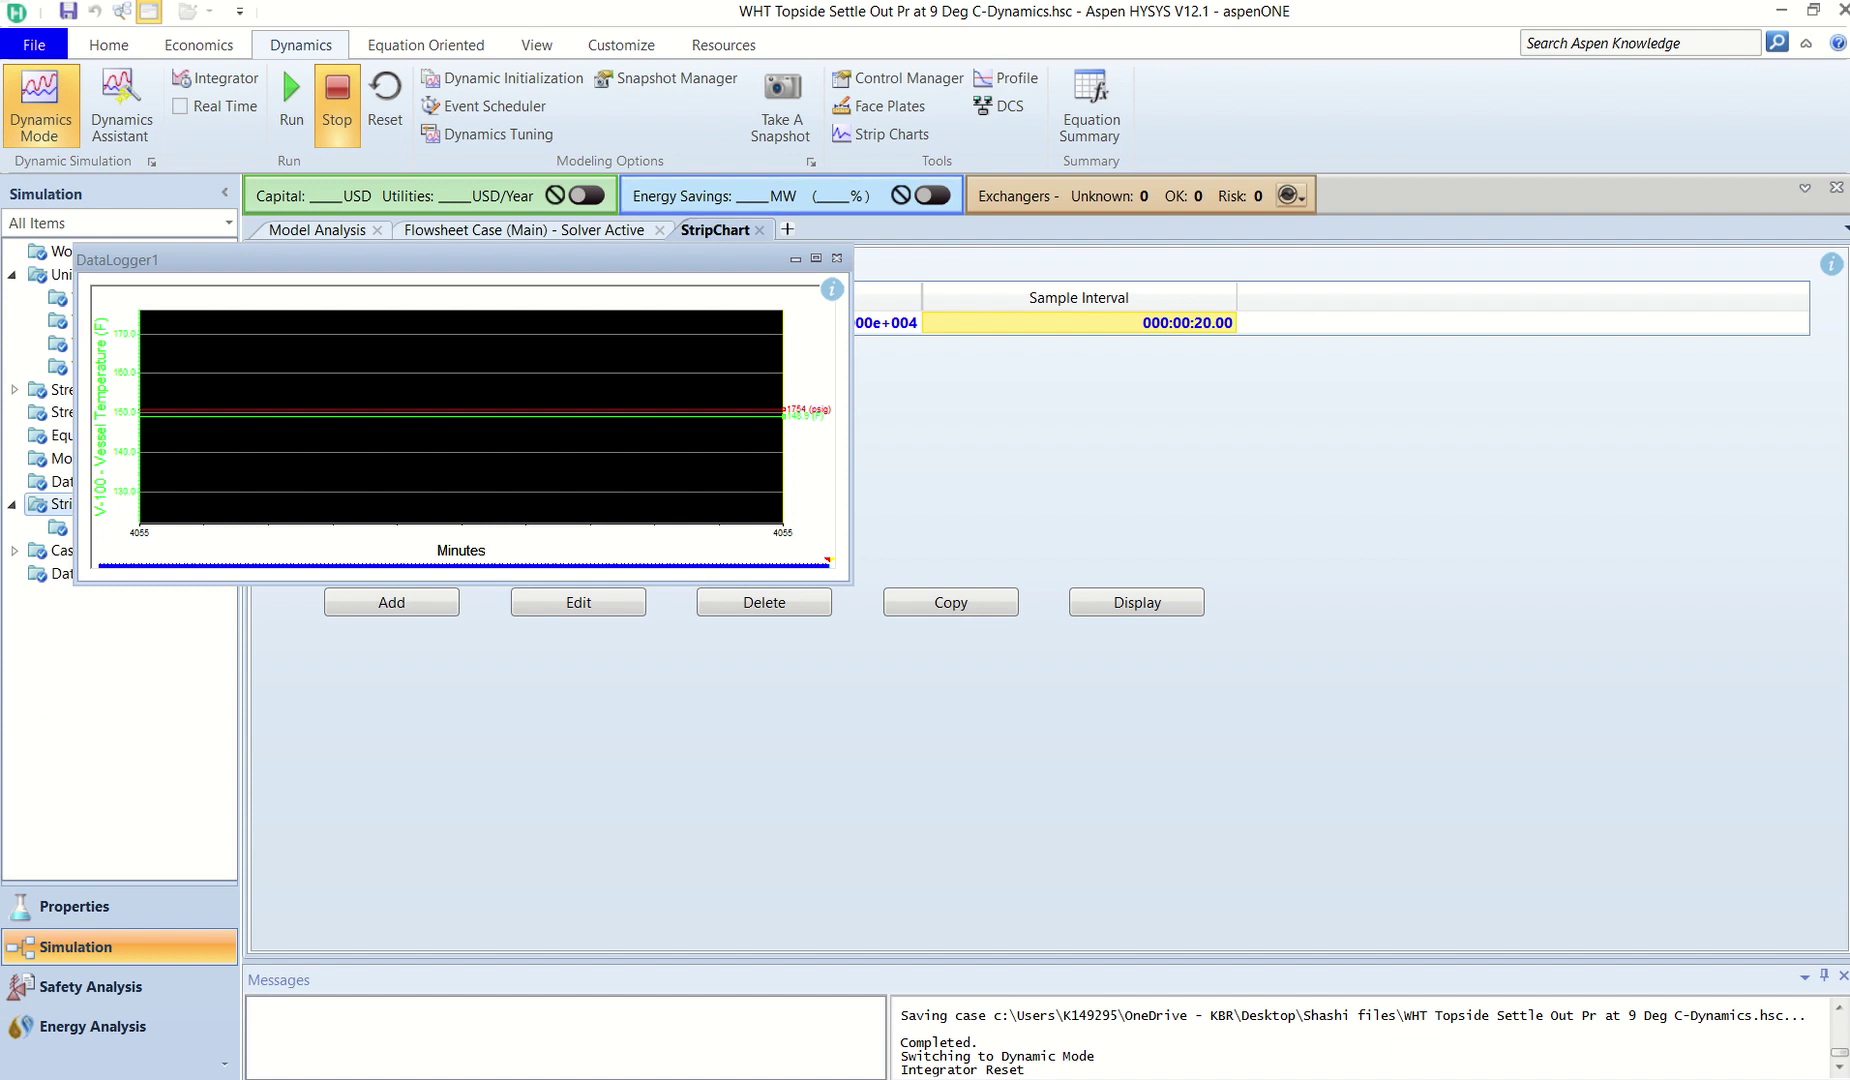
drag(460, 259, 1186, 350)
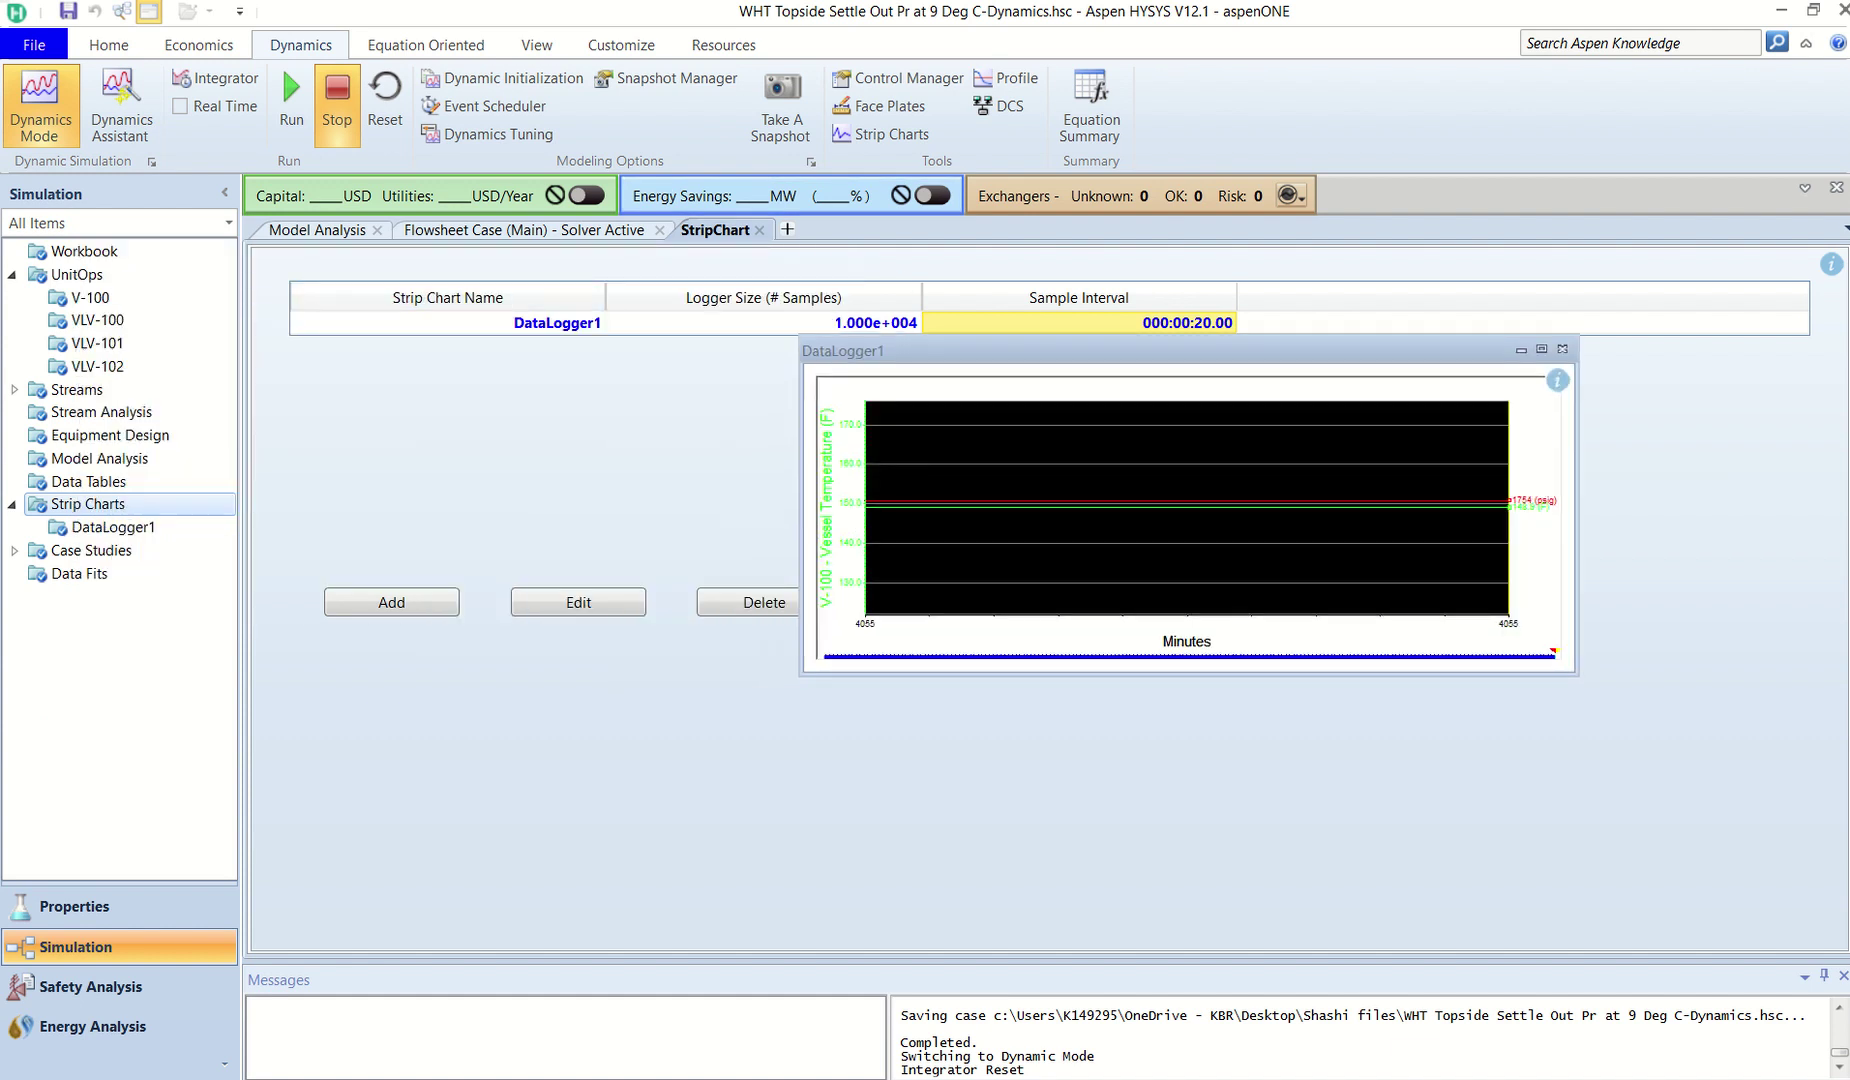
click(524, 230)
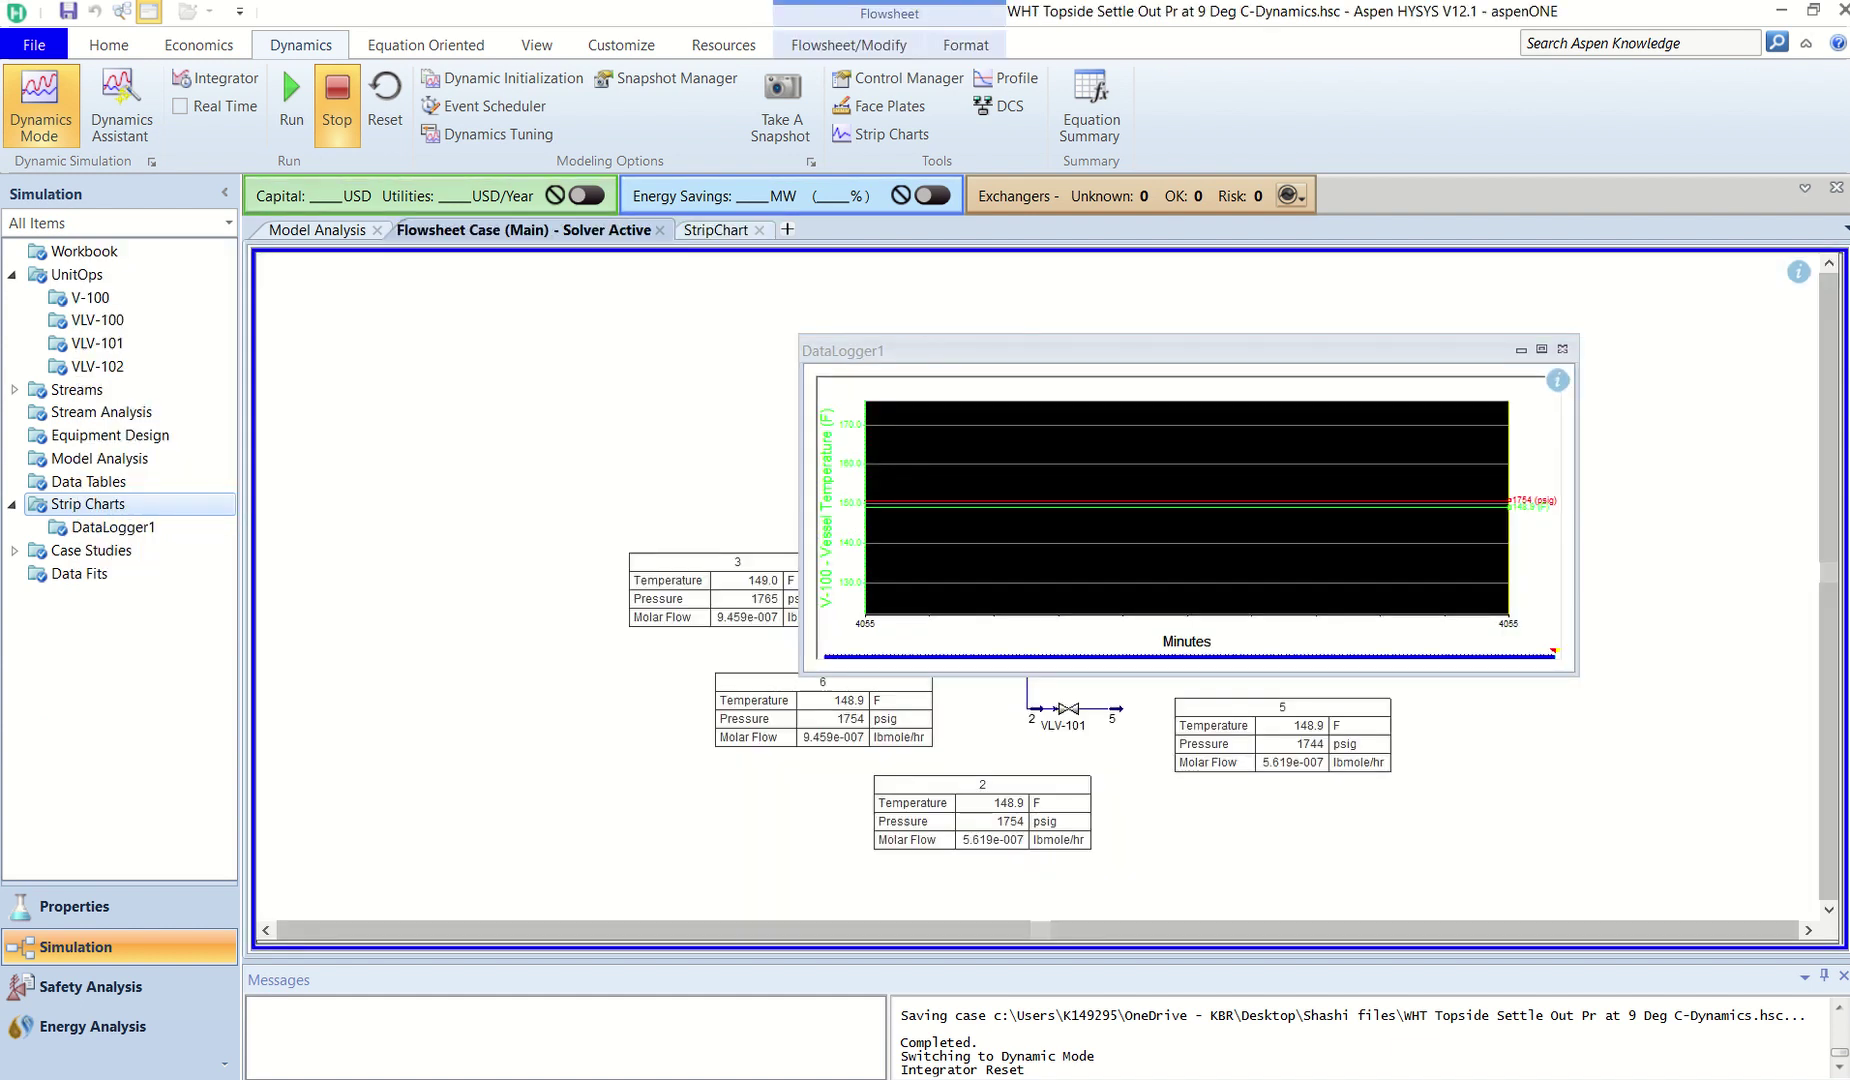
drag(1000, 349, 1258, 347)
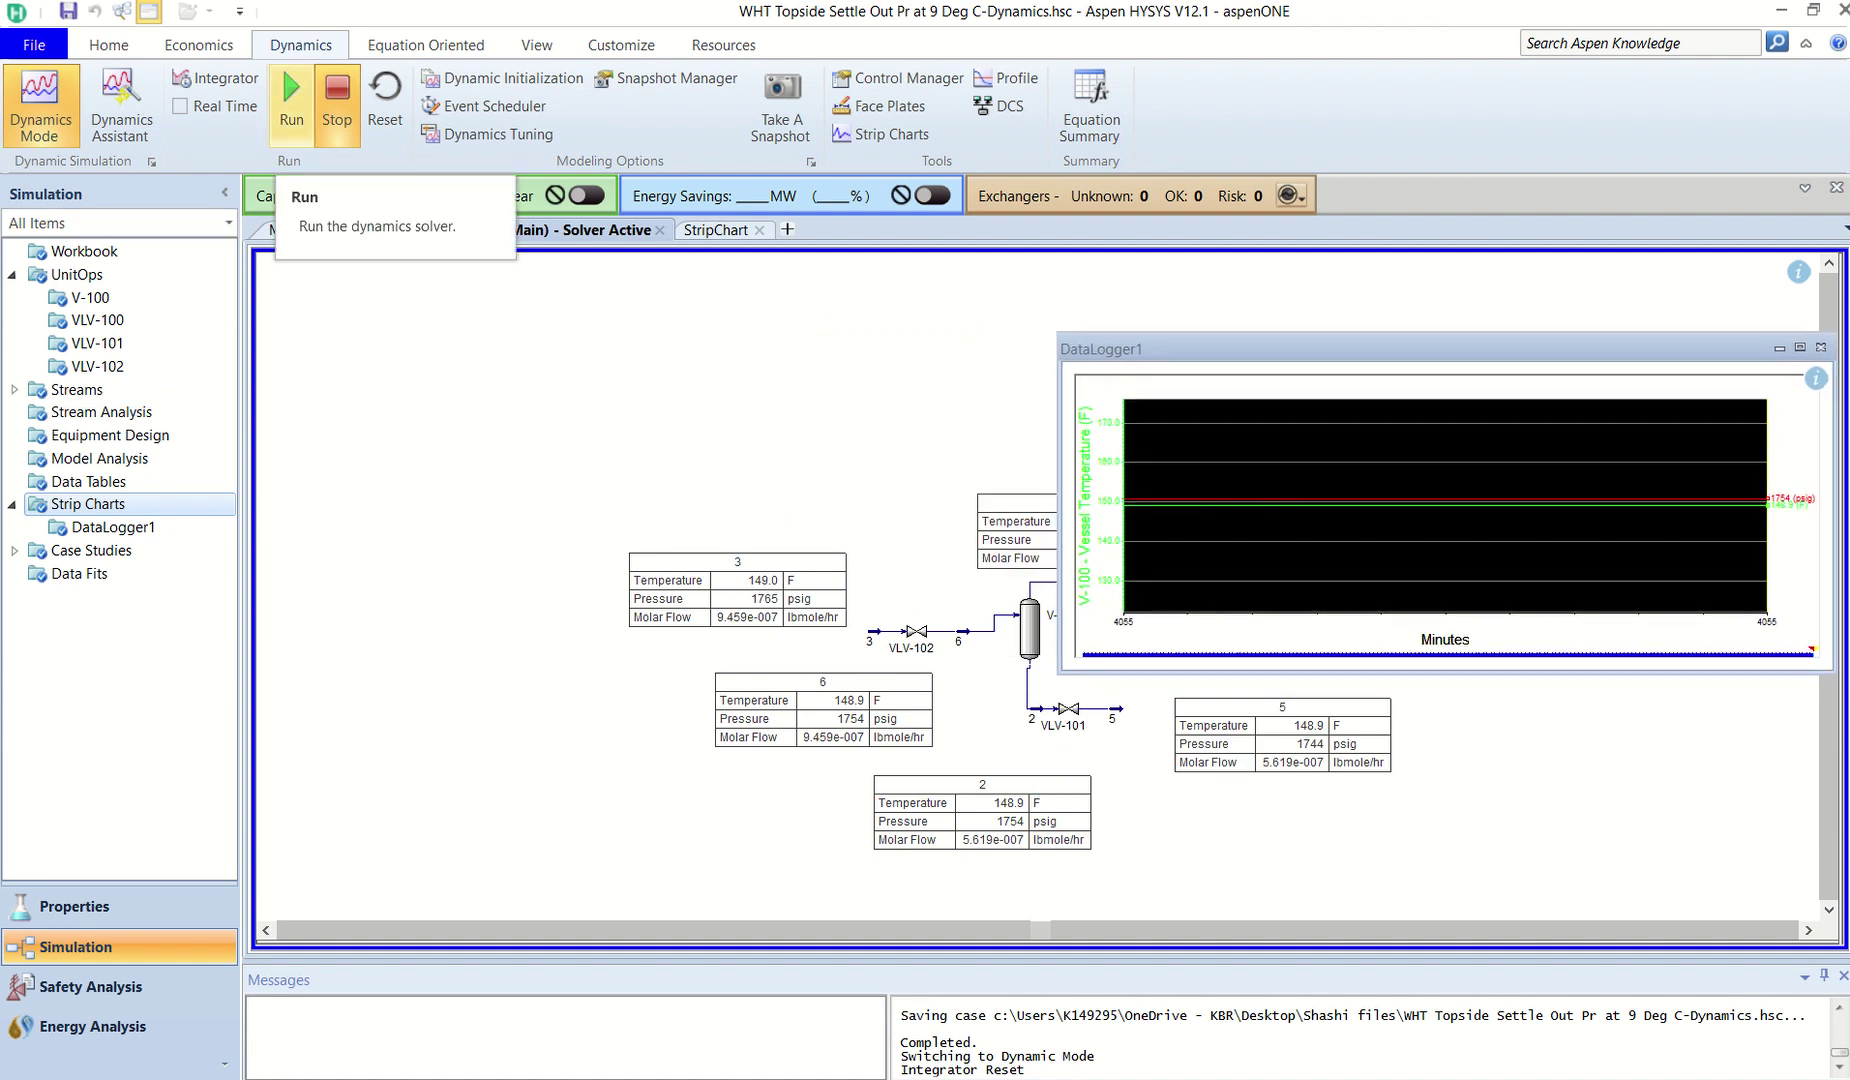
Try to run the dynamics solver and inspect the connections of valve VLV-102.
click(291, 100)
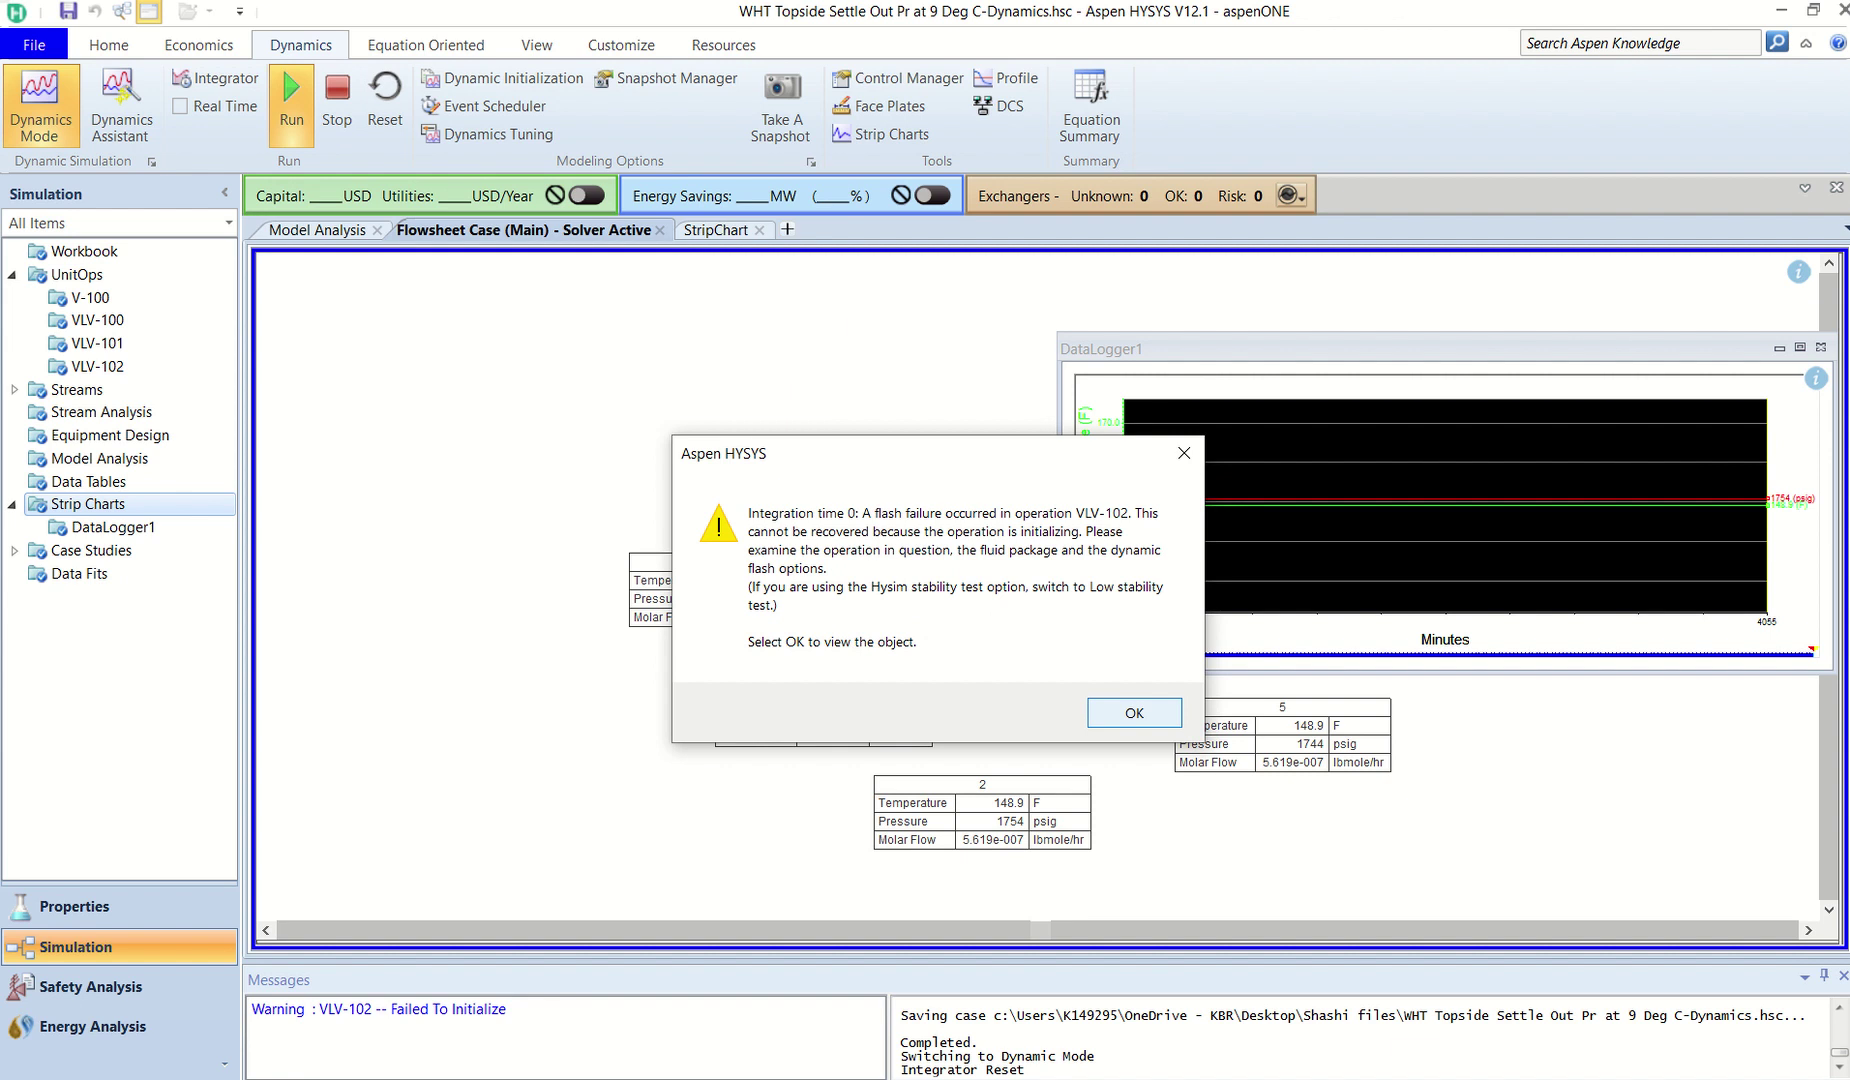
click(1134, 712)
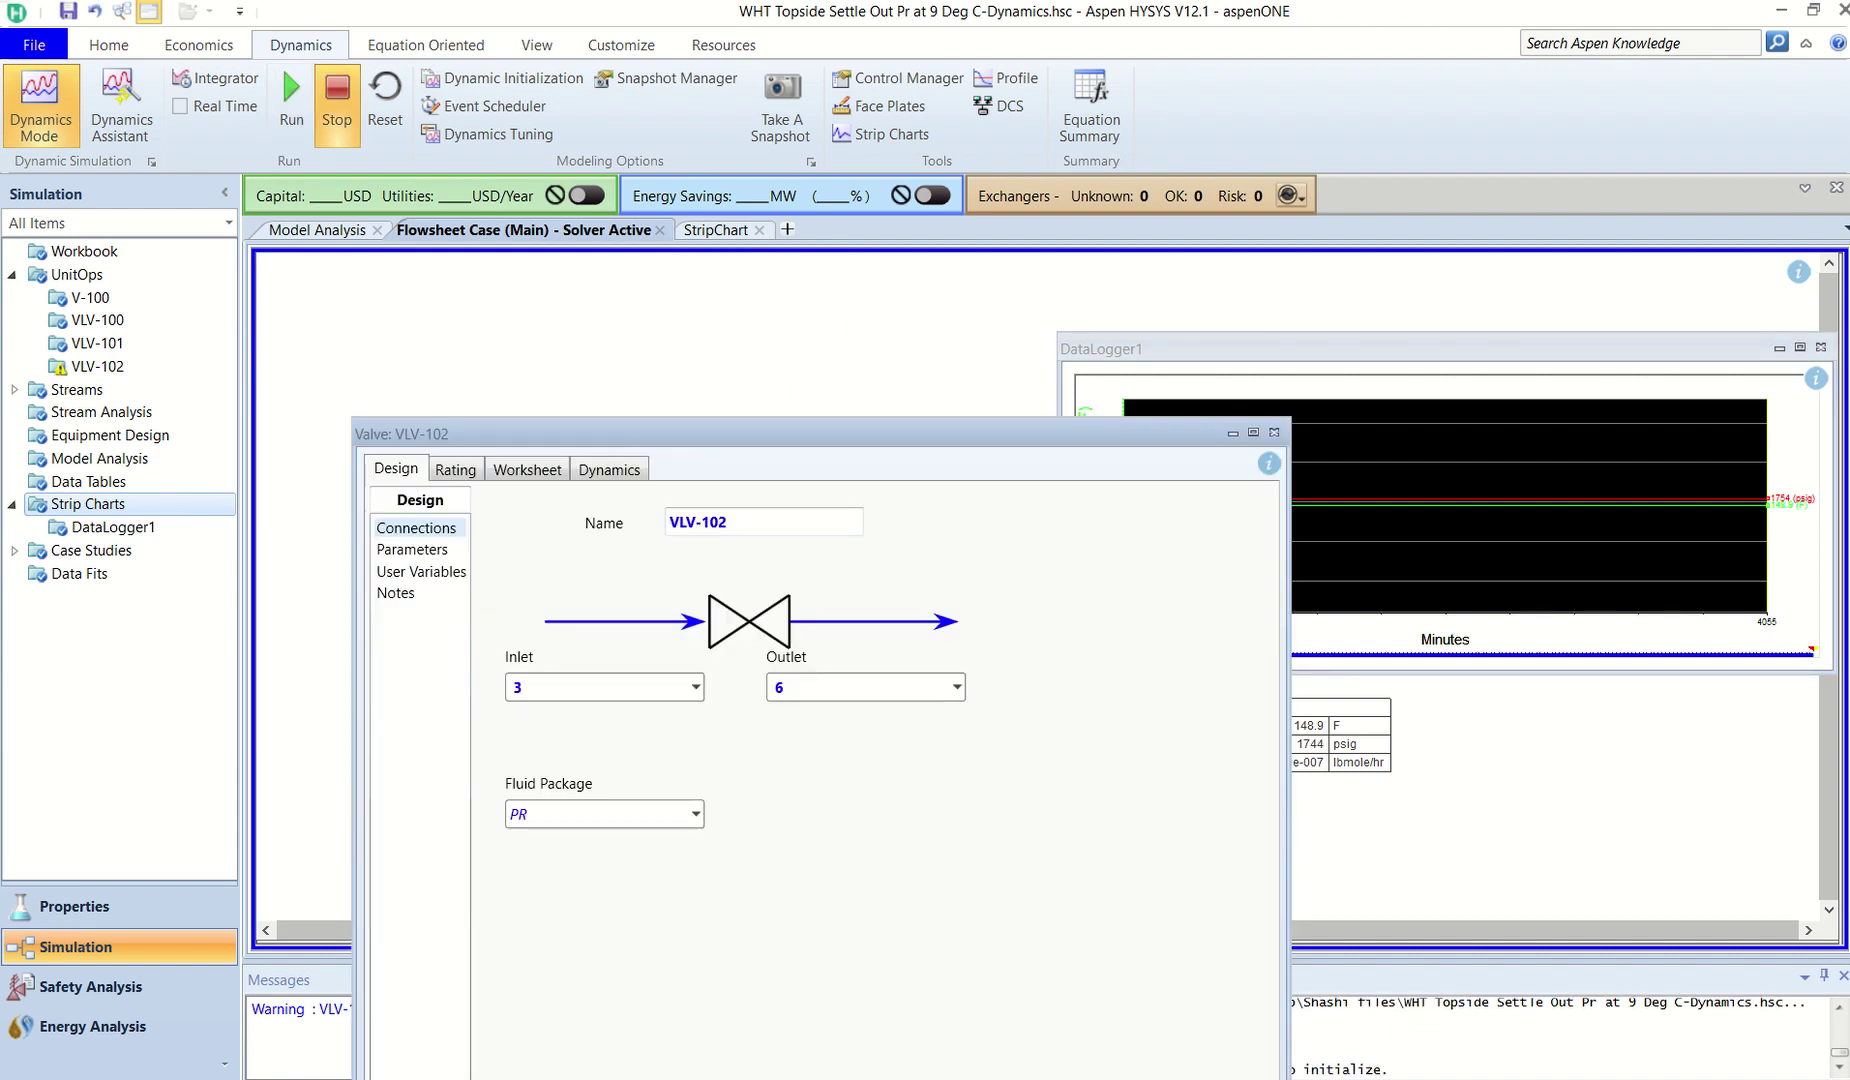
drag(820, 433, 811, 349)
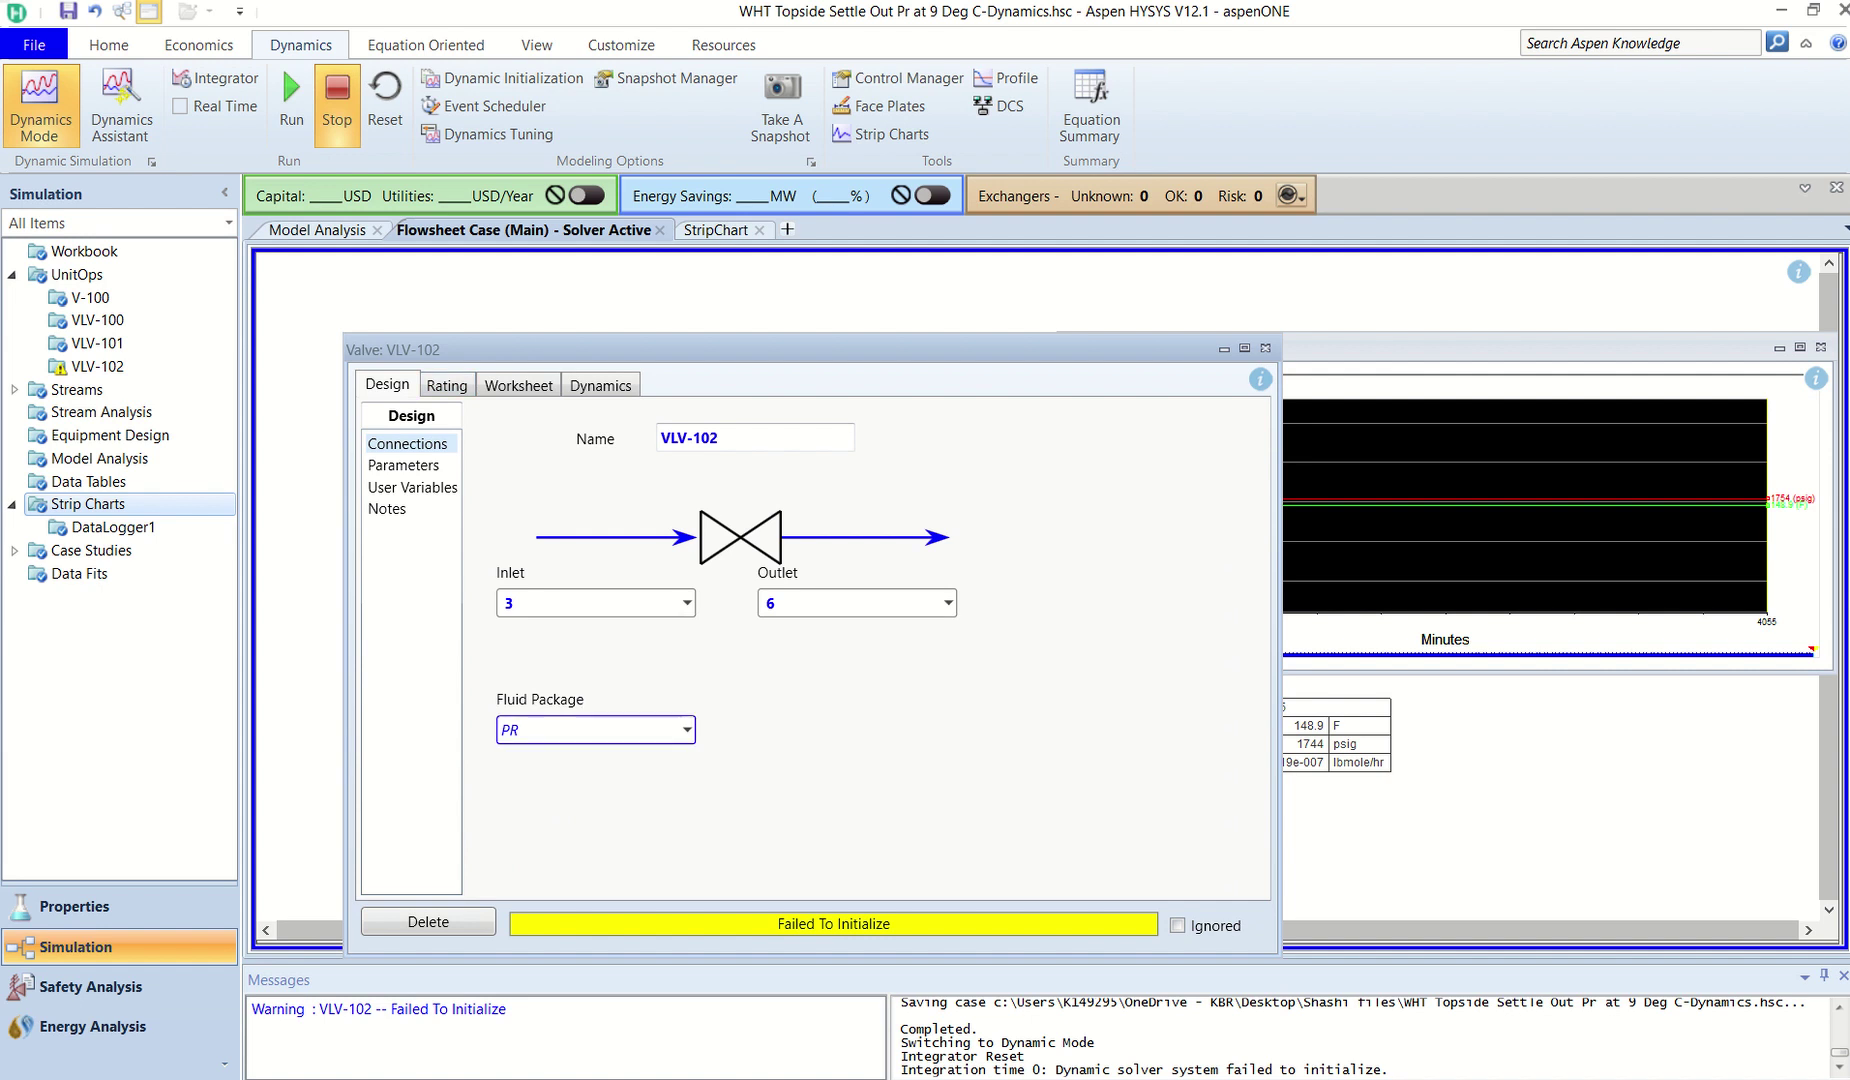
click(1265, 348)
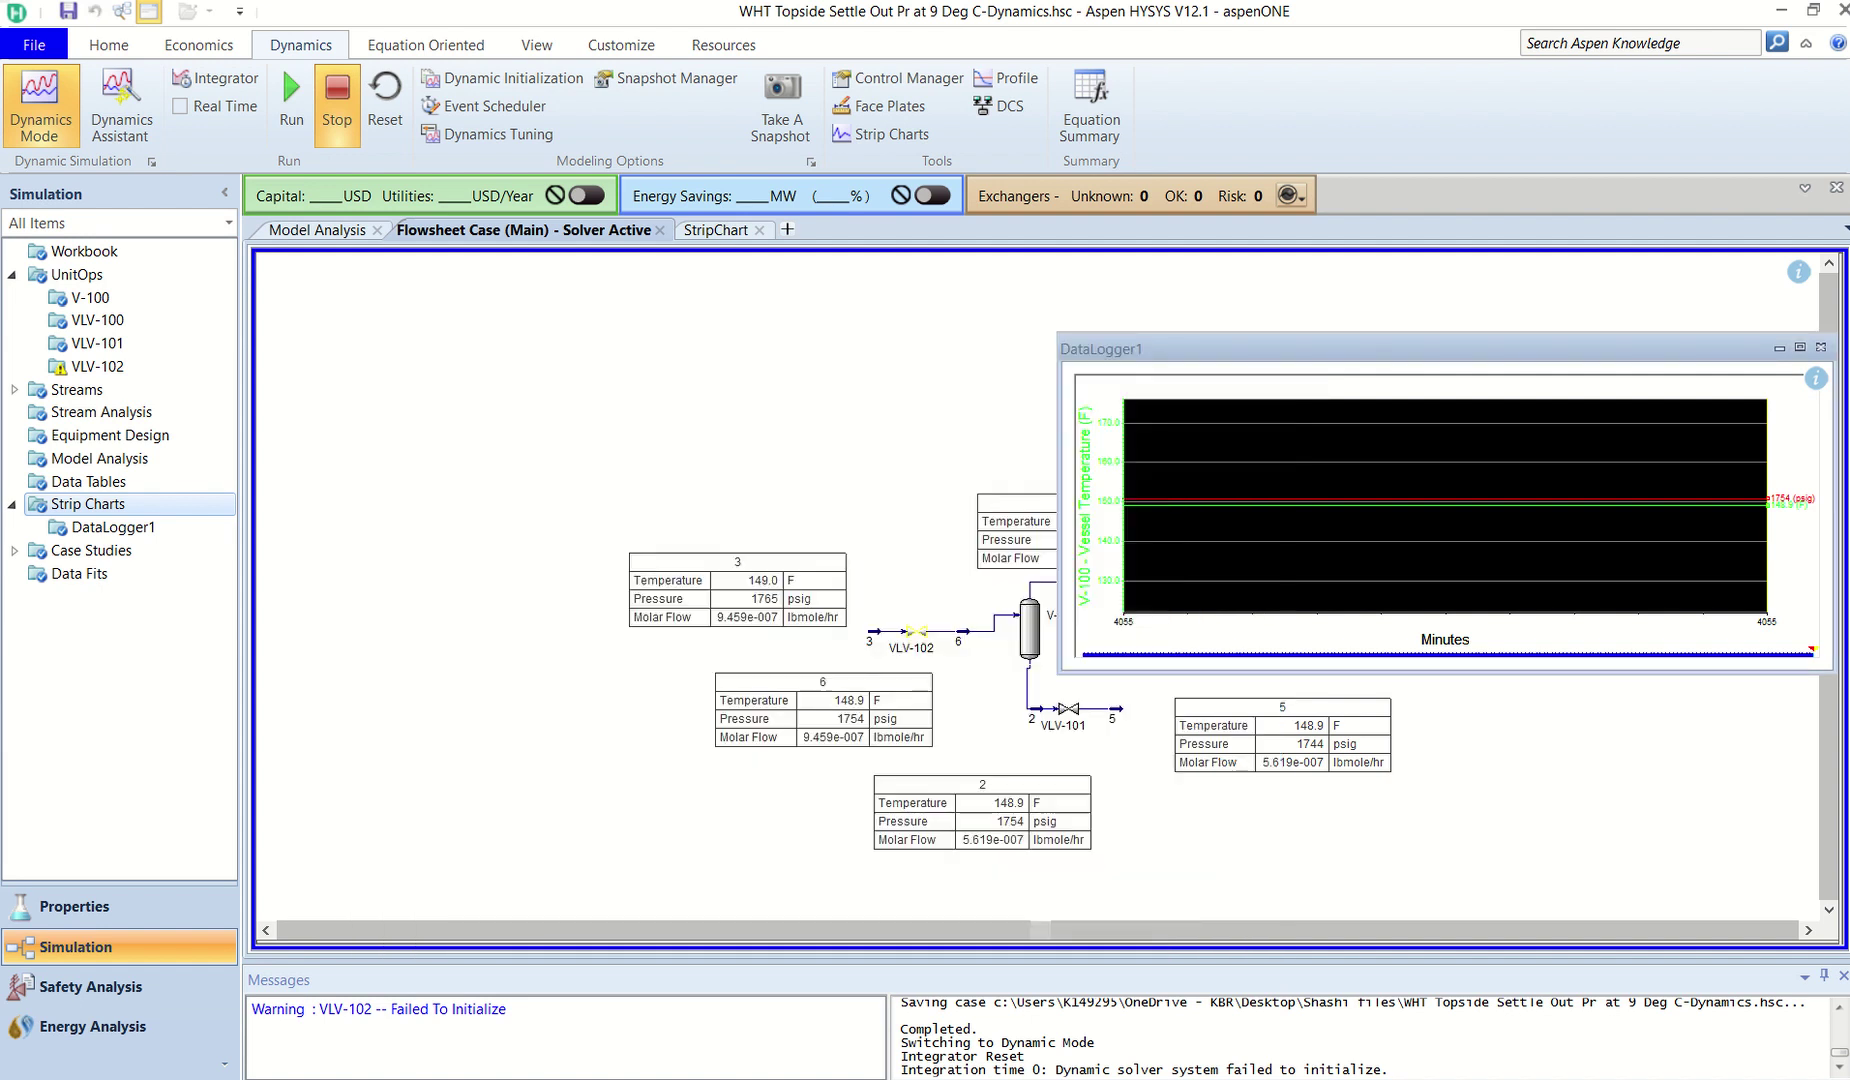
Move the DataLogger1 chart above the flowsheet equipment and make stream 6's conditions available for manipulation.
drag(1265, 348, 1145, 44)
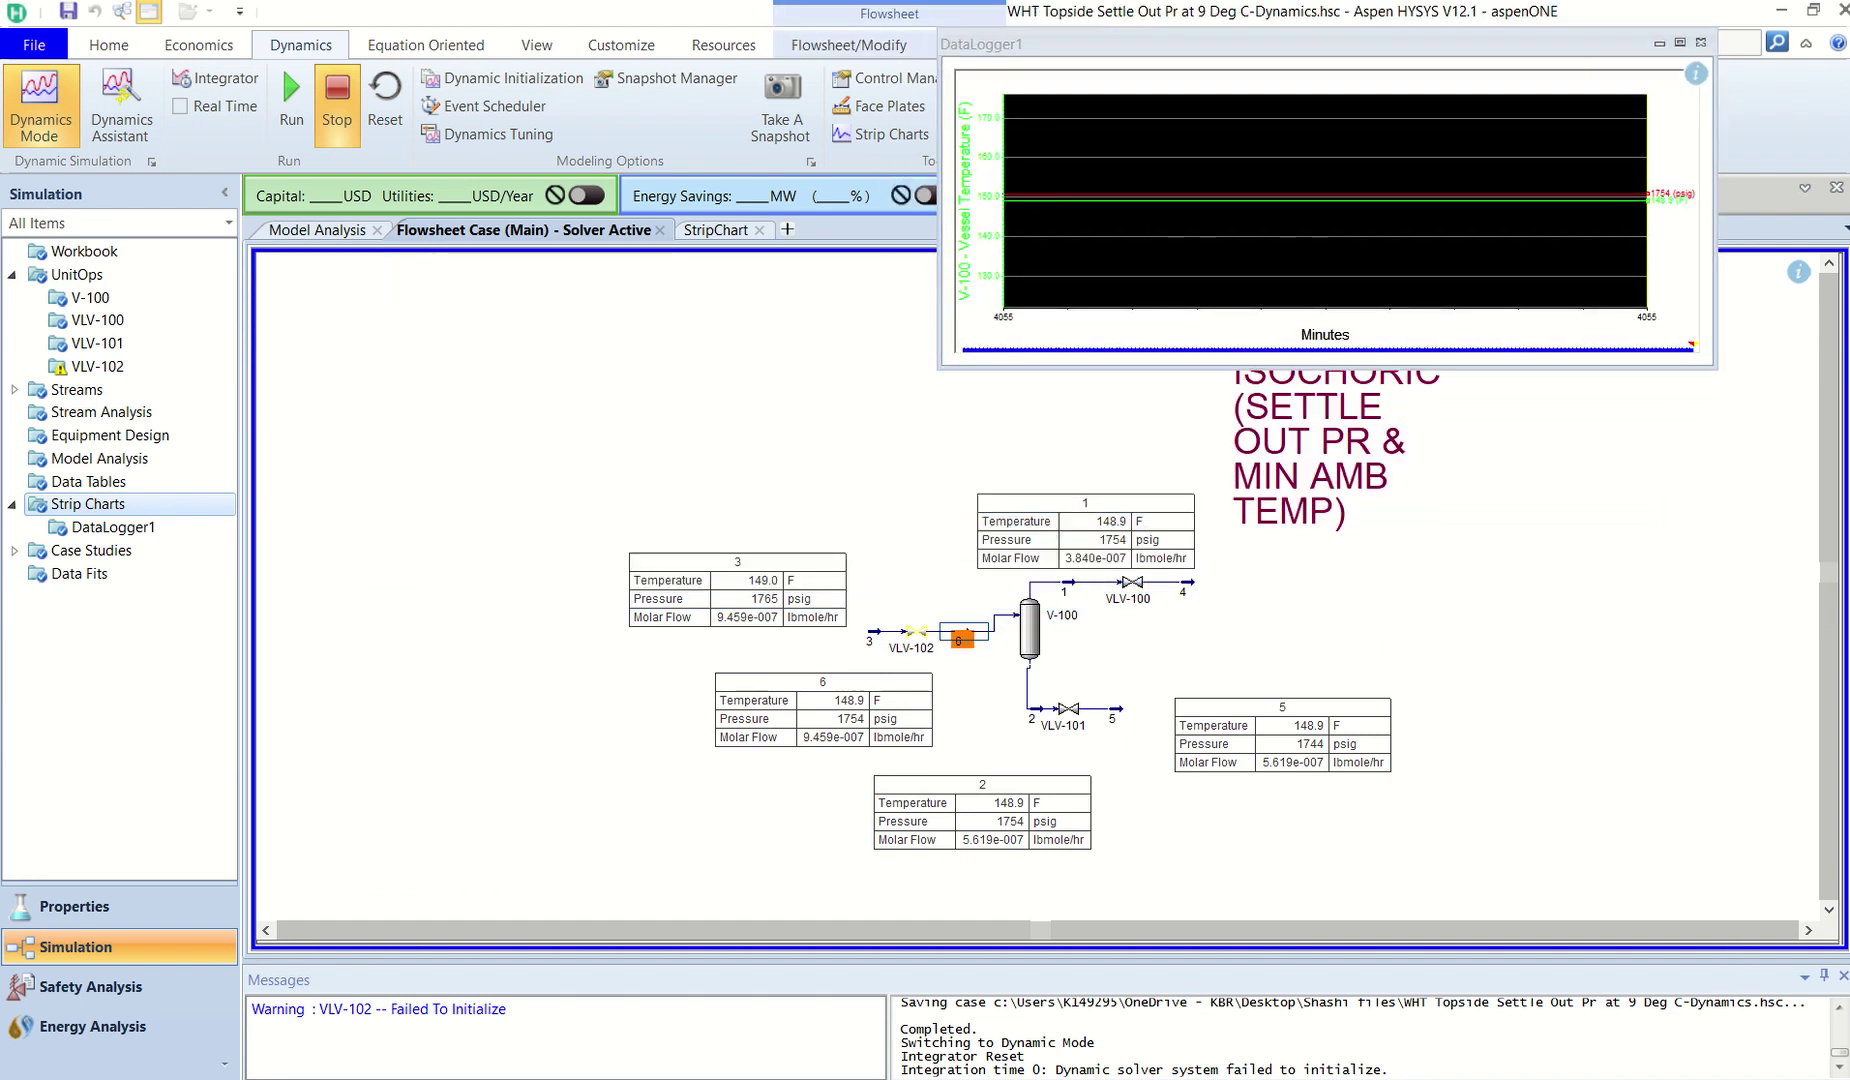
double_click(961, 632)
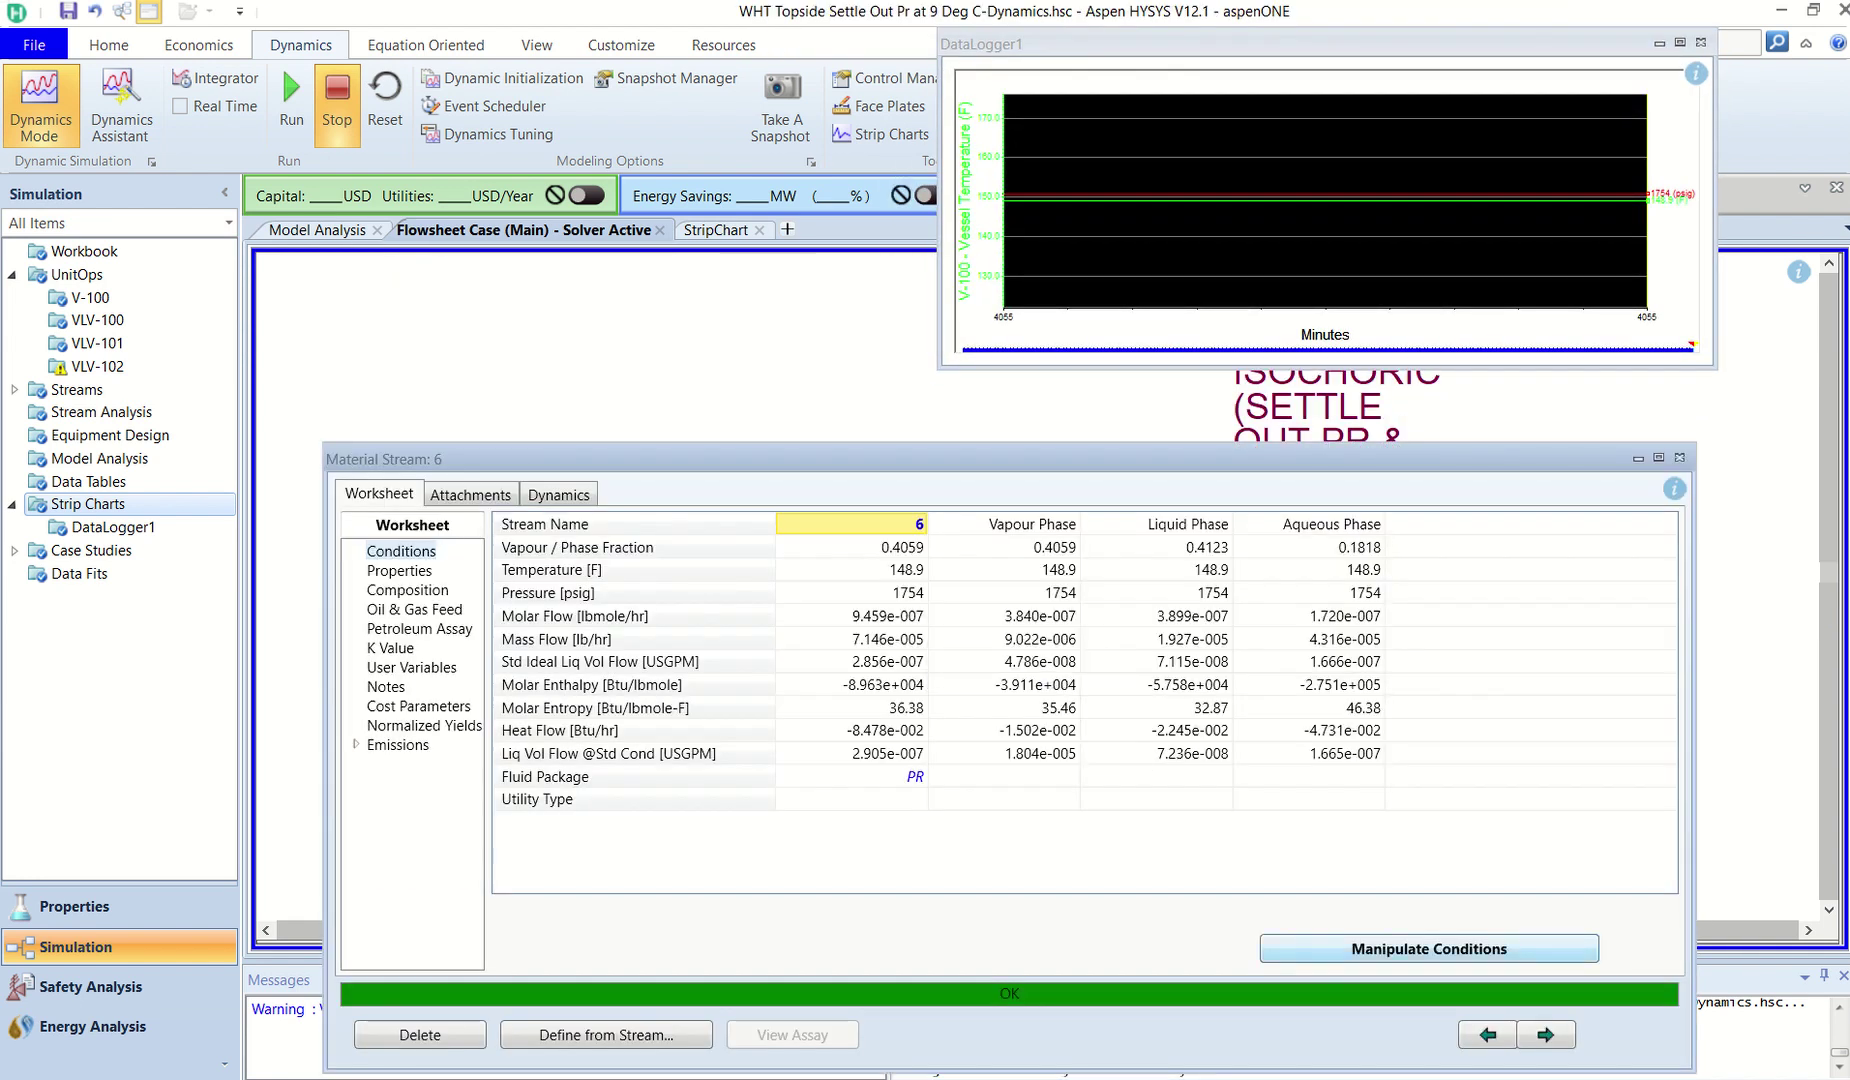
click(1429, 948)
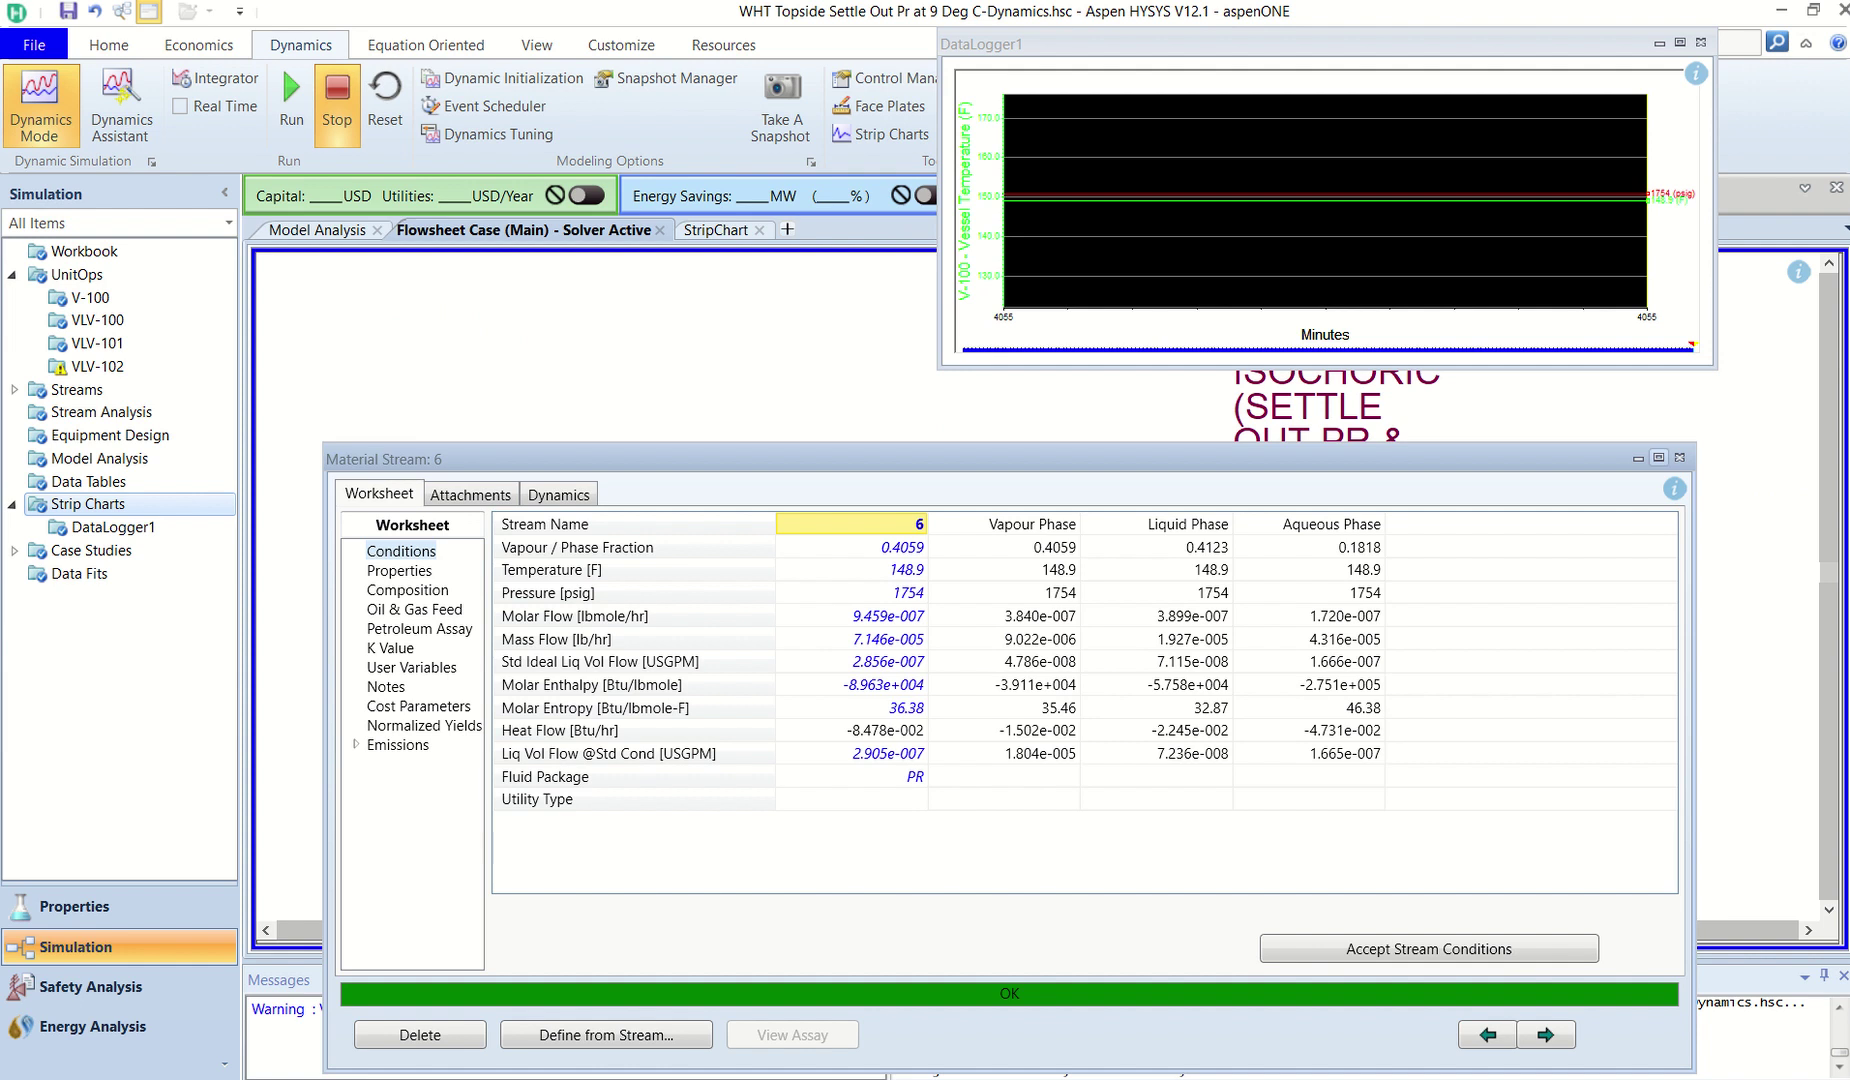
click(1680, 458)
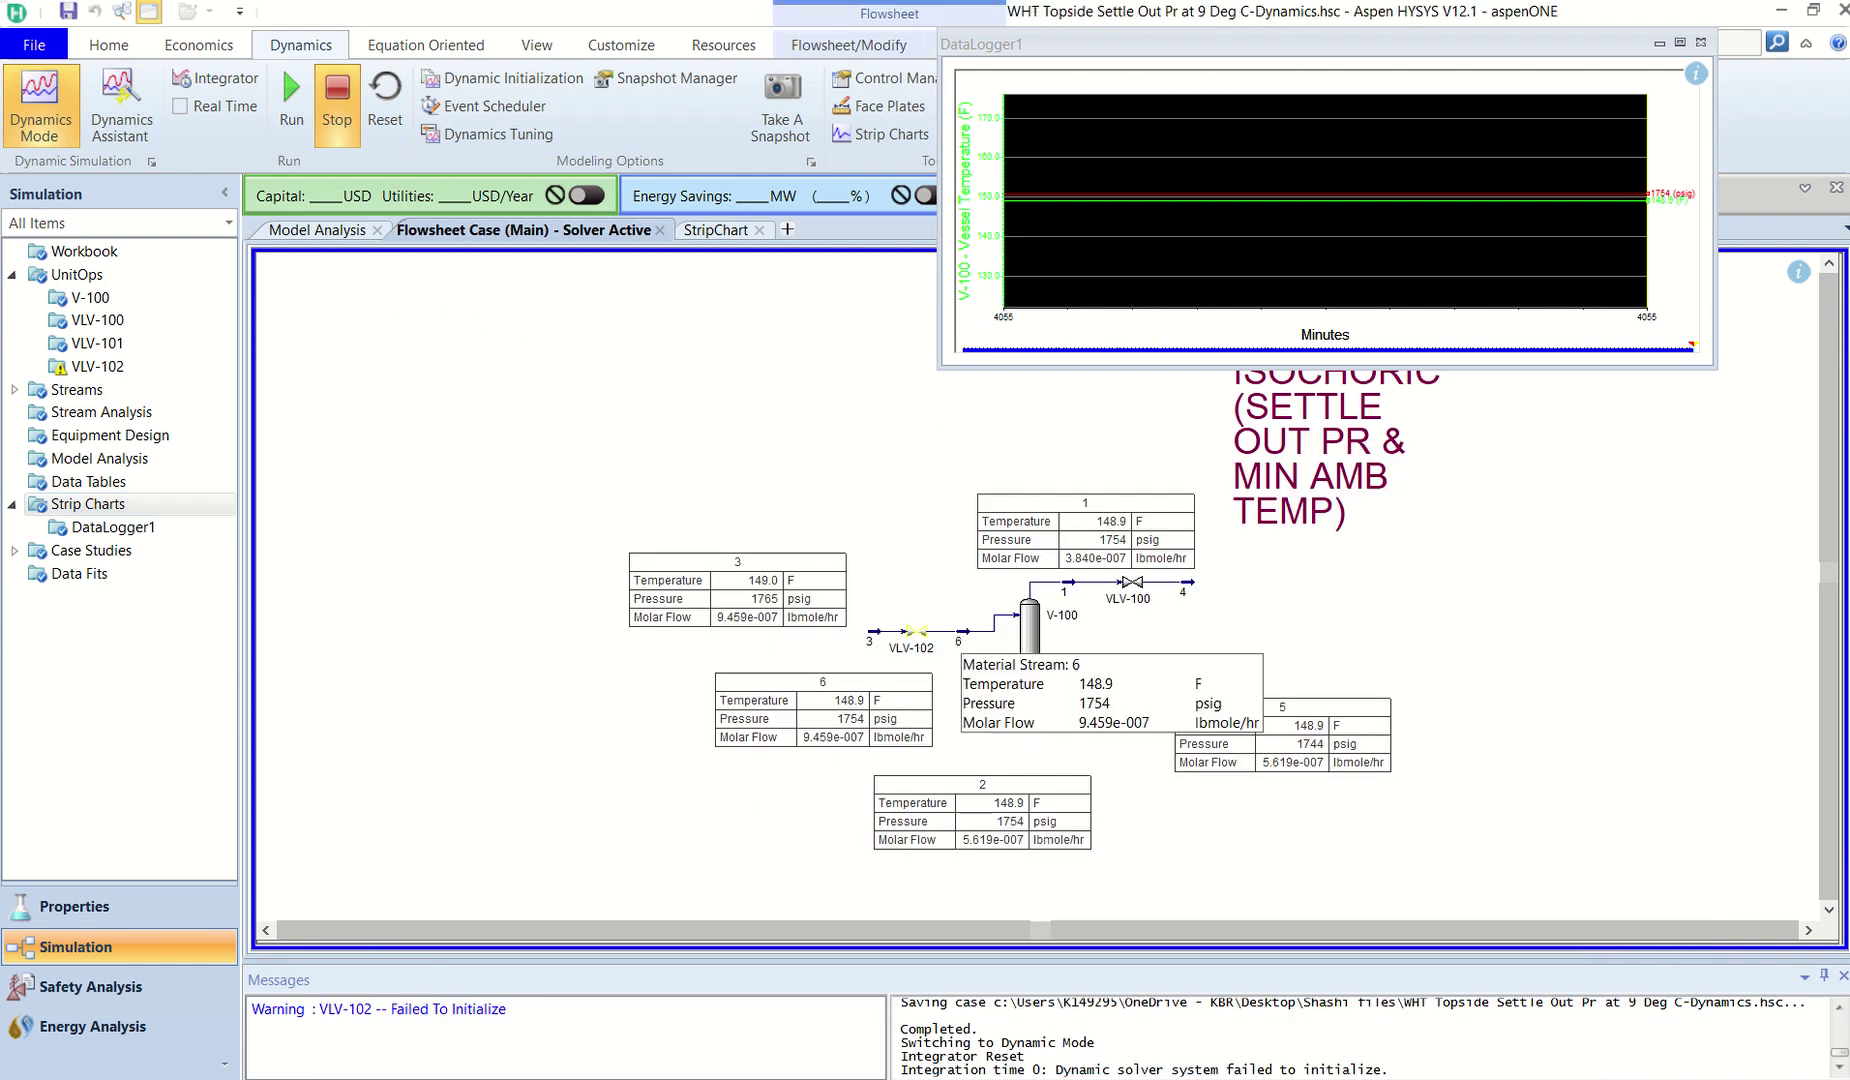
Set the pressure of feed stream 3 to 1760 psig and run the dynamics solver.
double_click(872, 632)
click(932, 710)
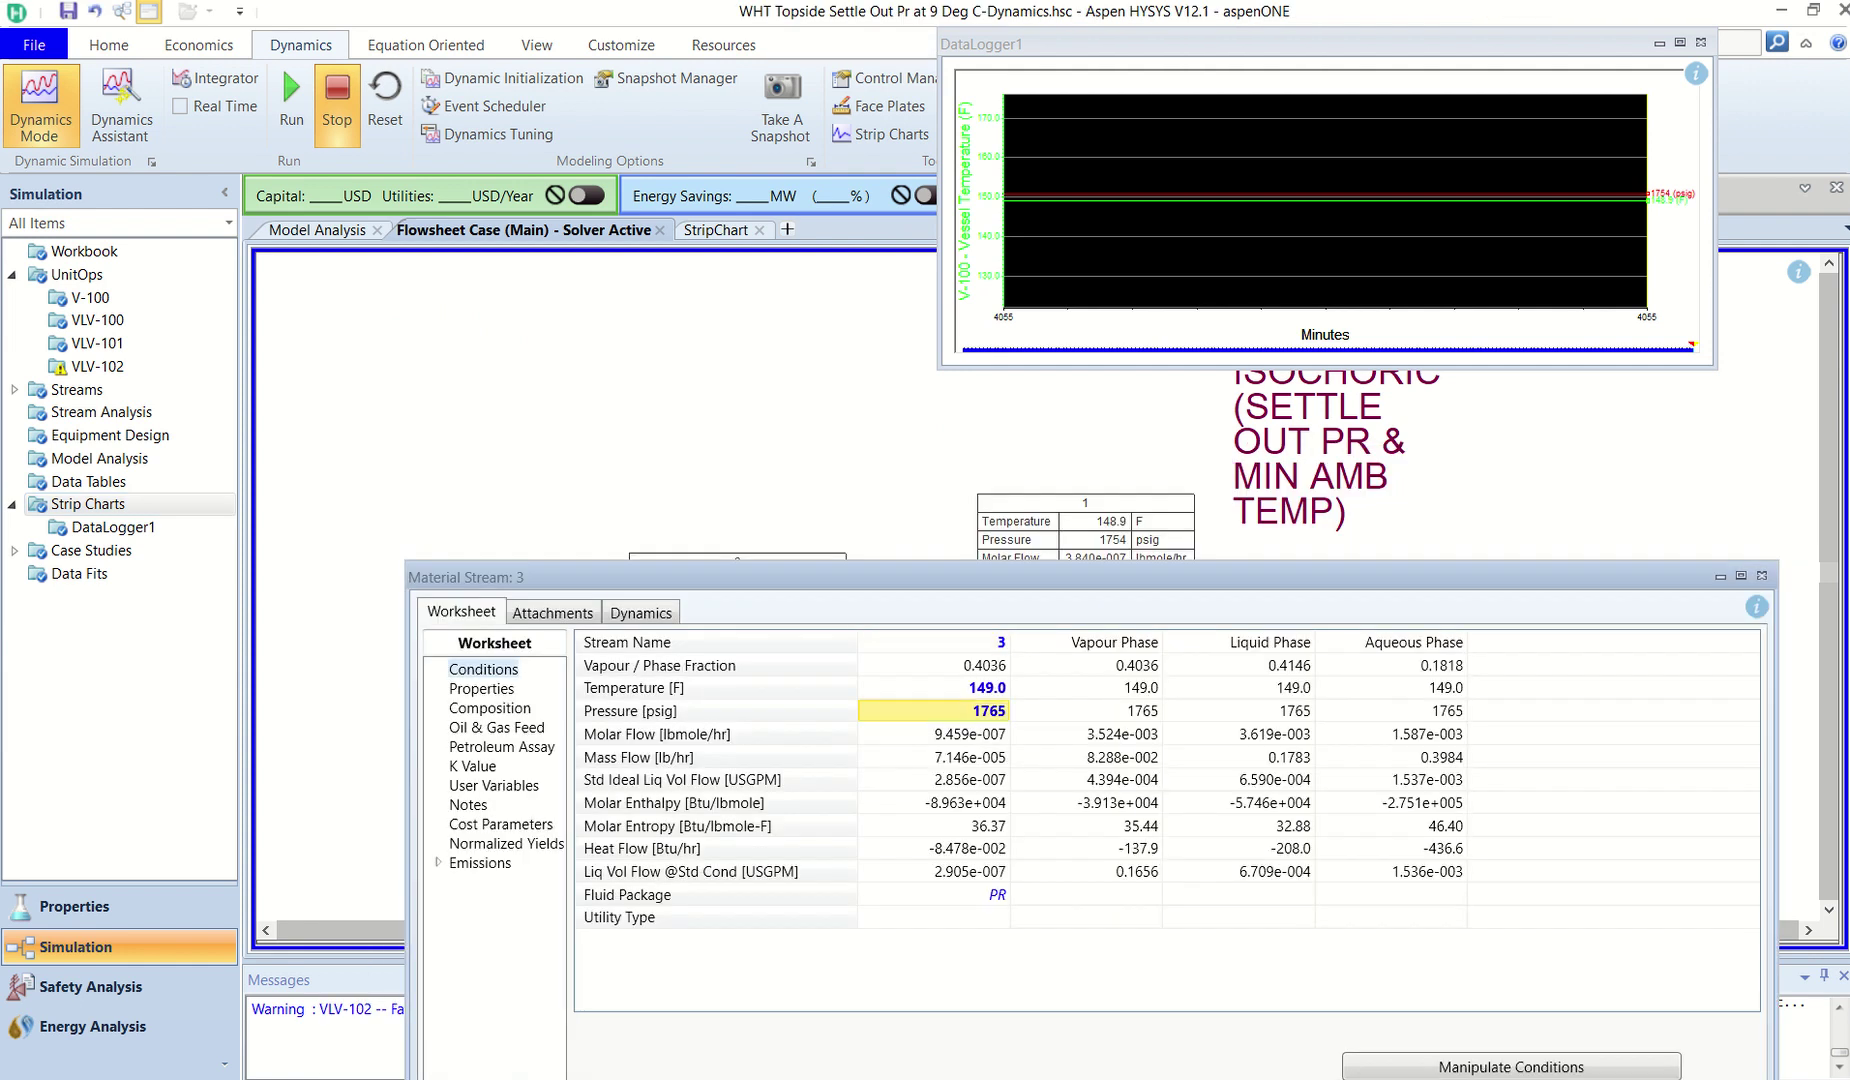
text(1760)
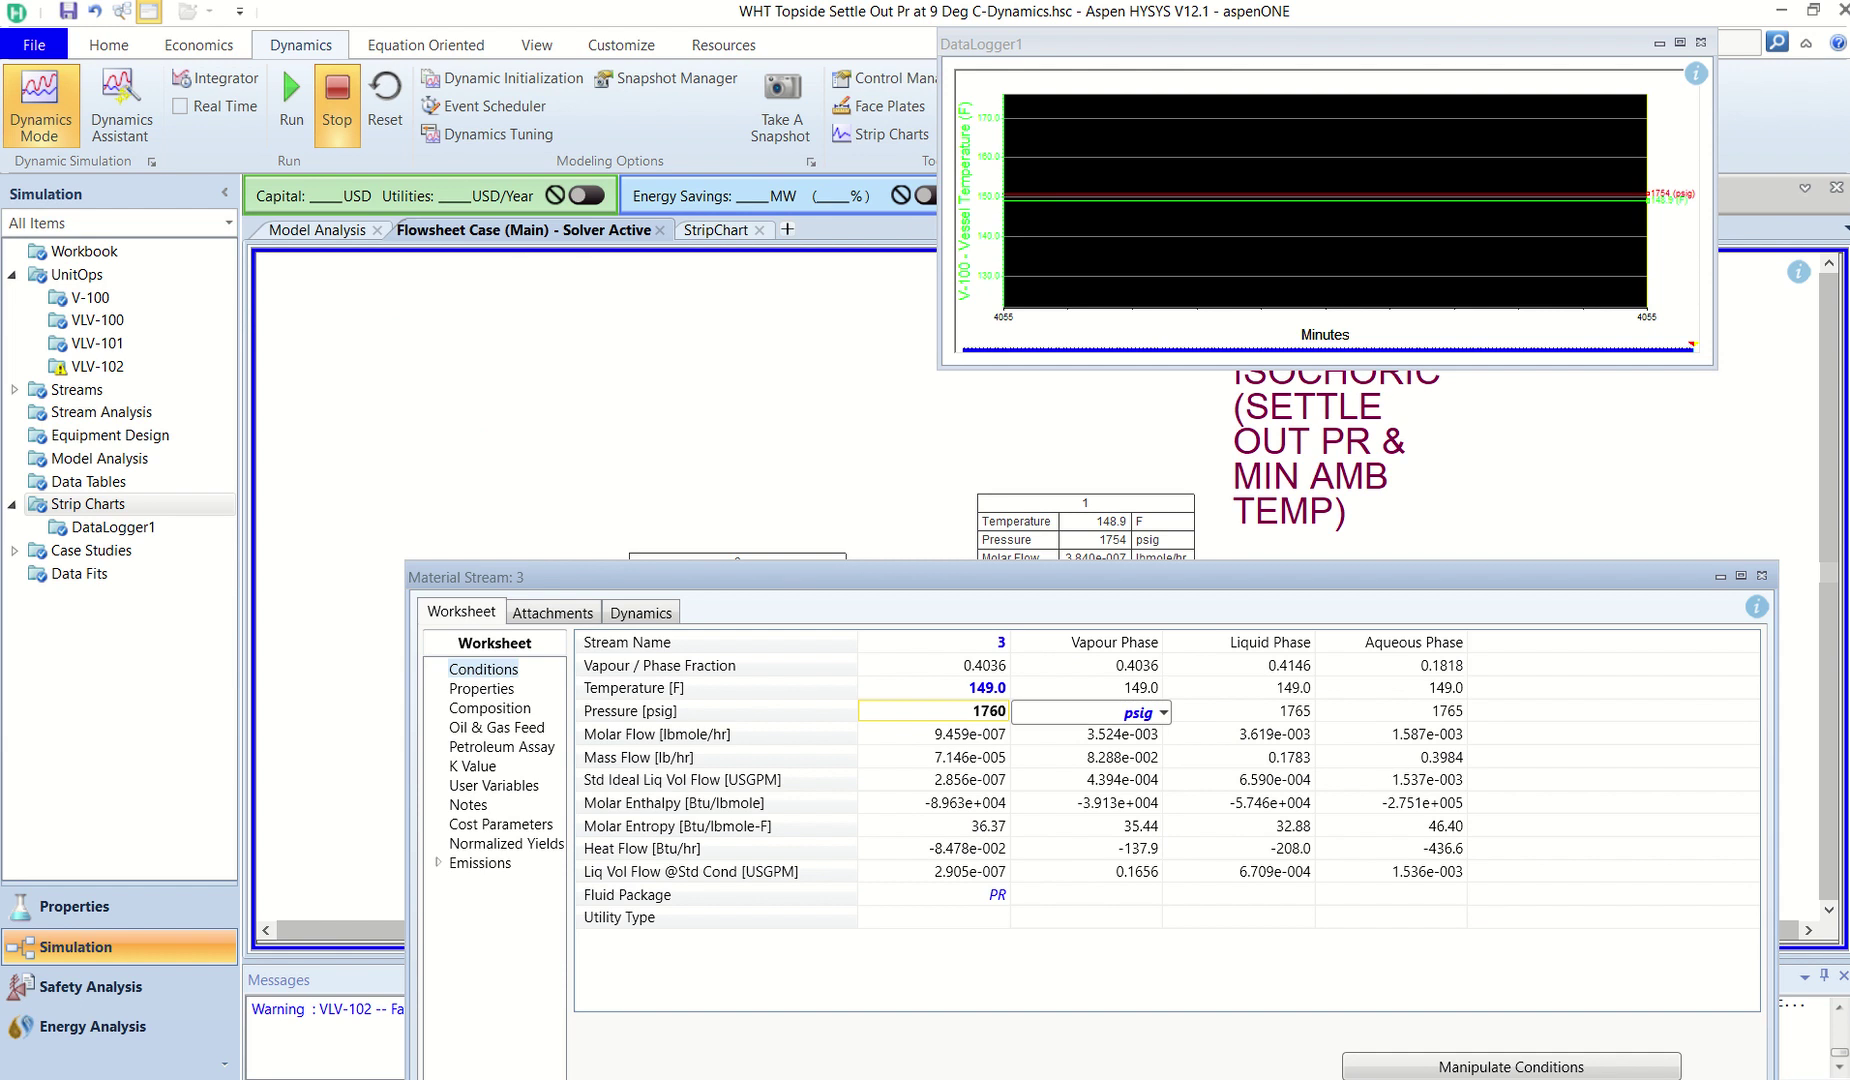
key(Return)
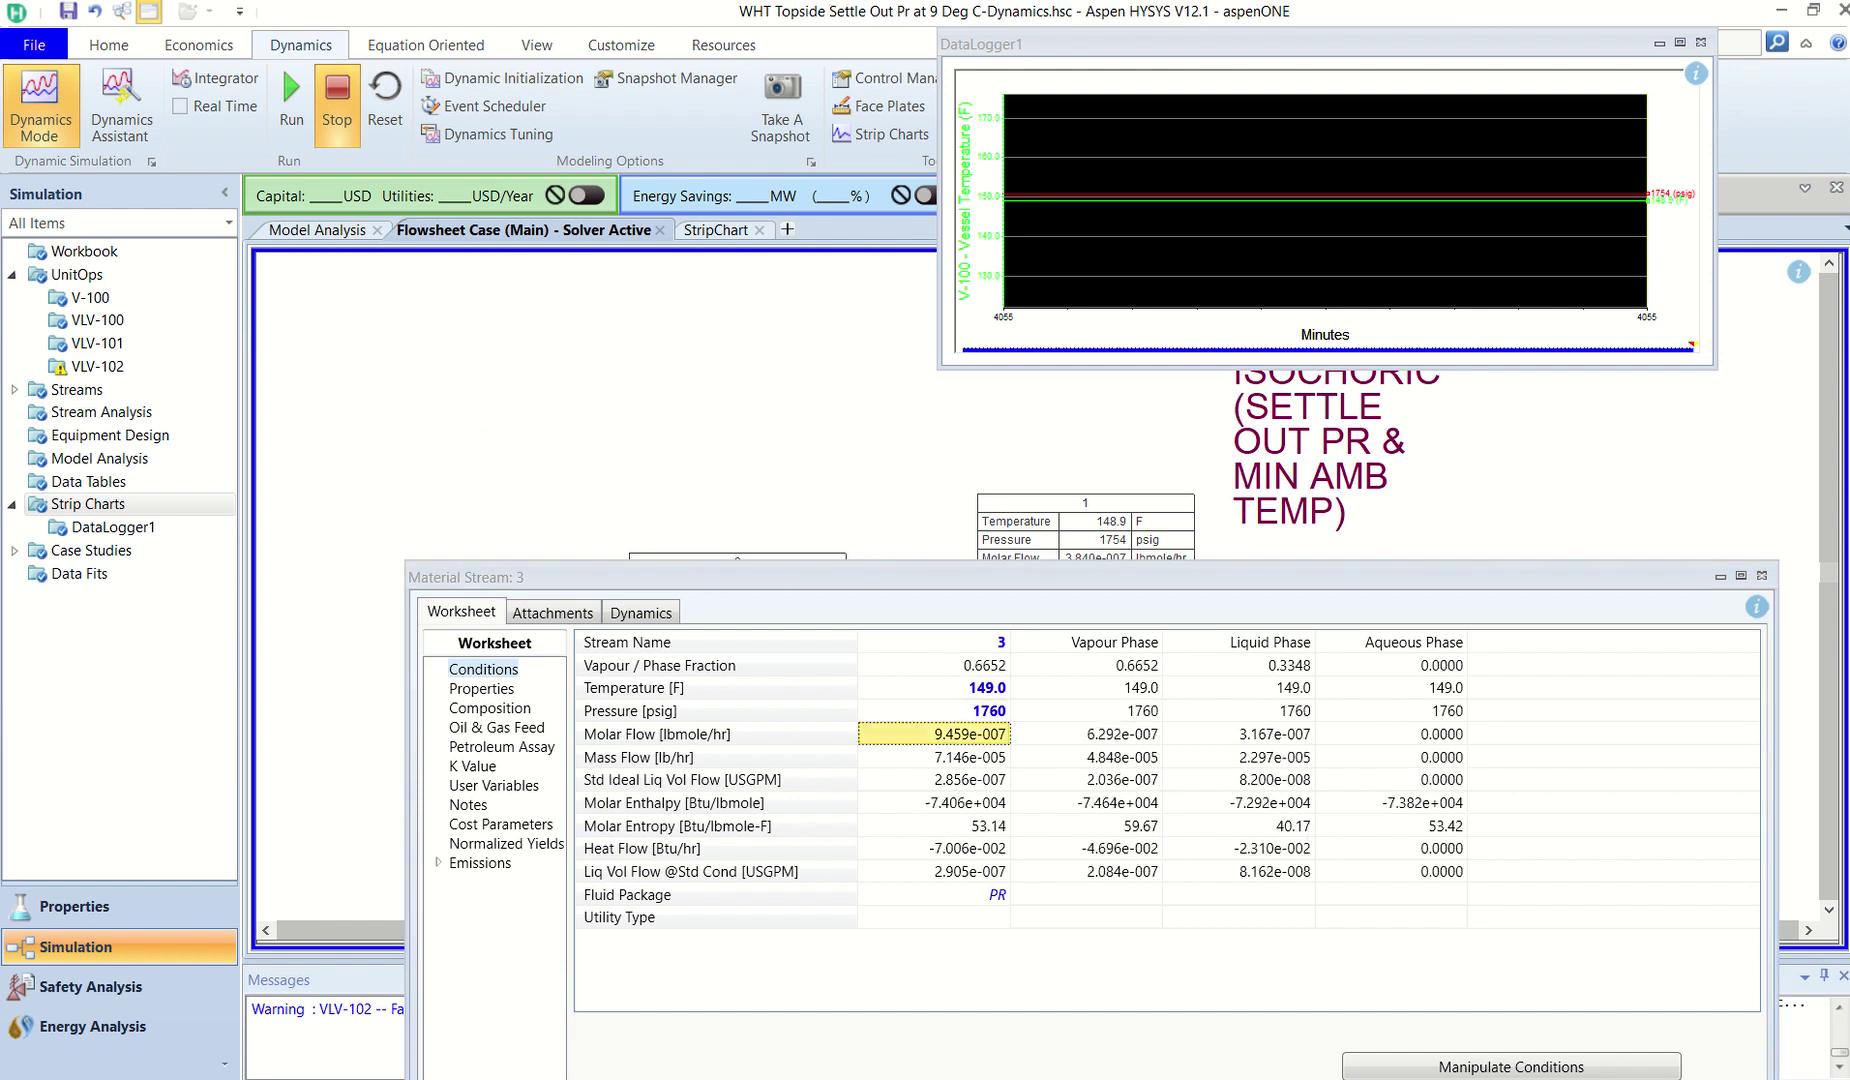
click(1762, 576)
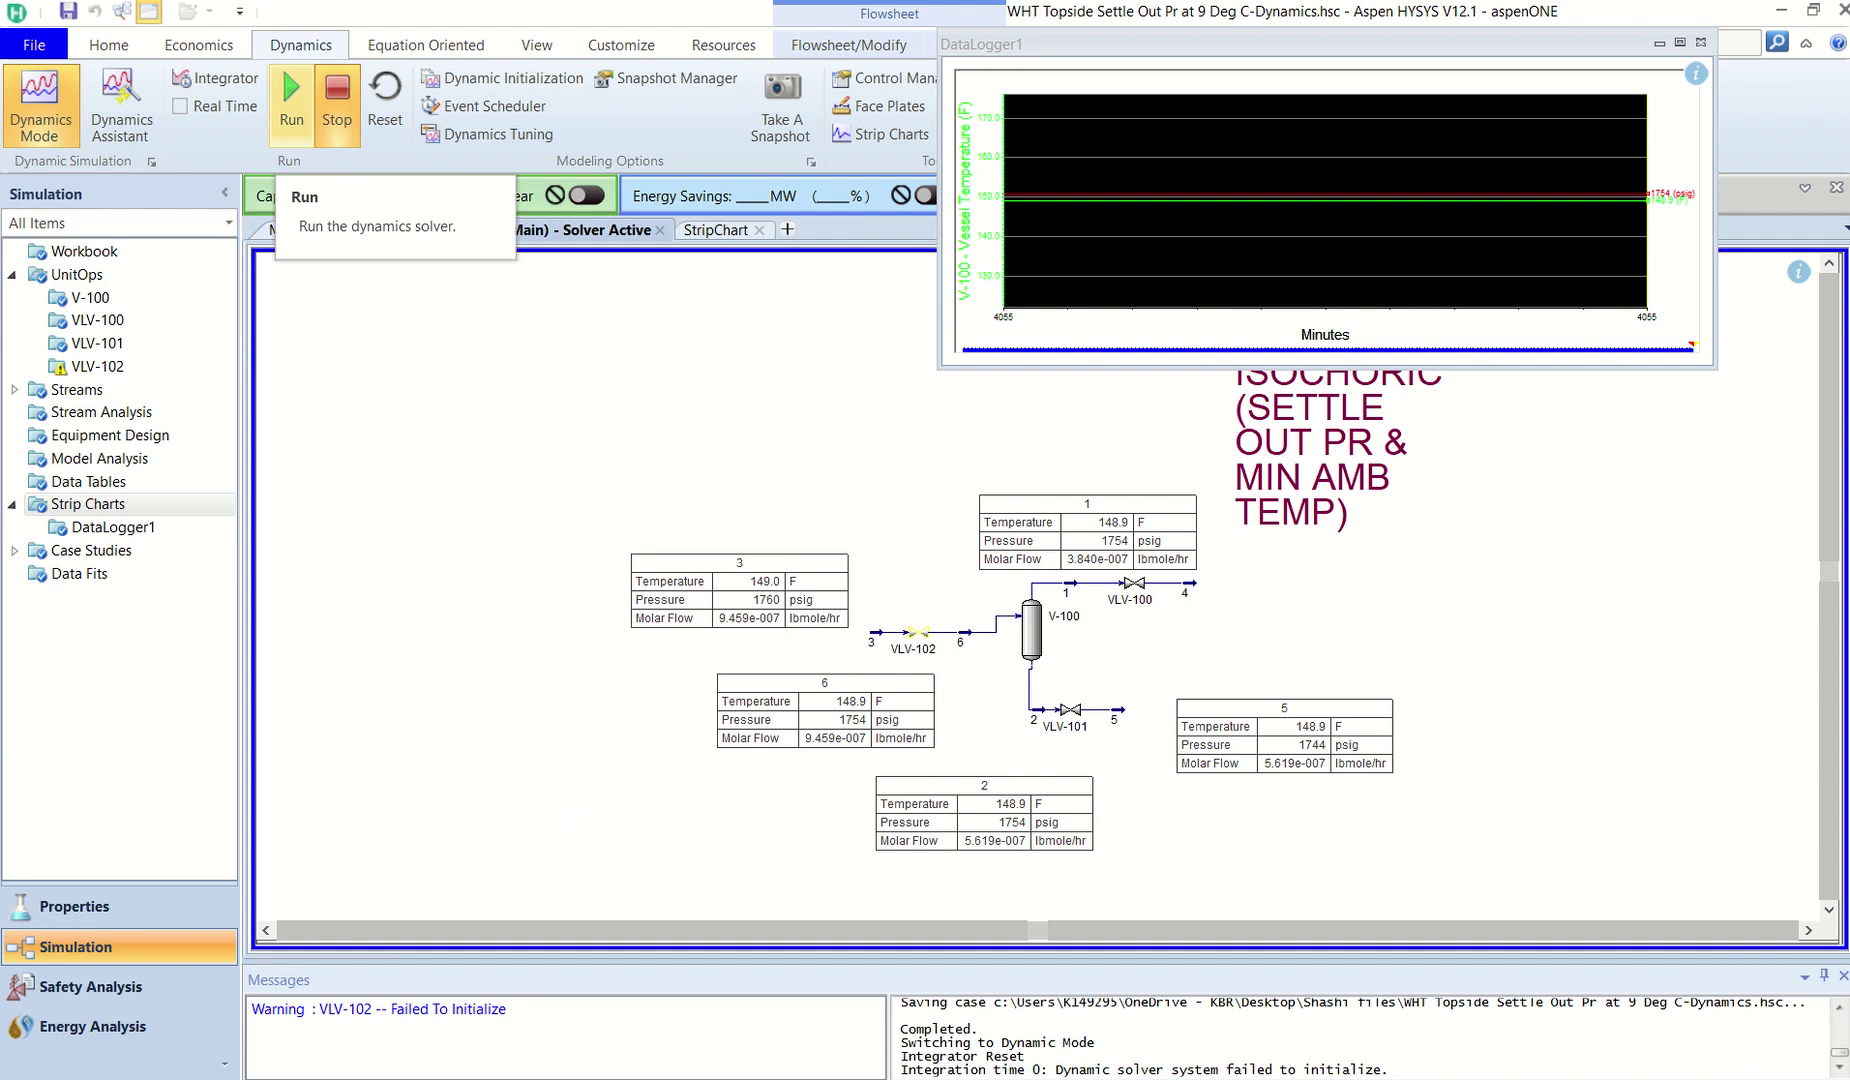
click(291, 100)
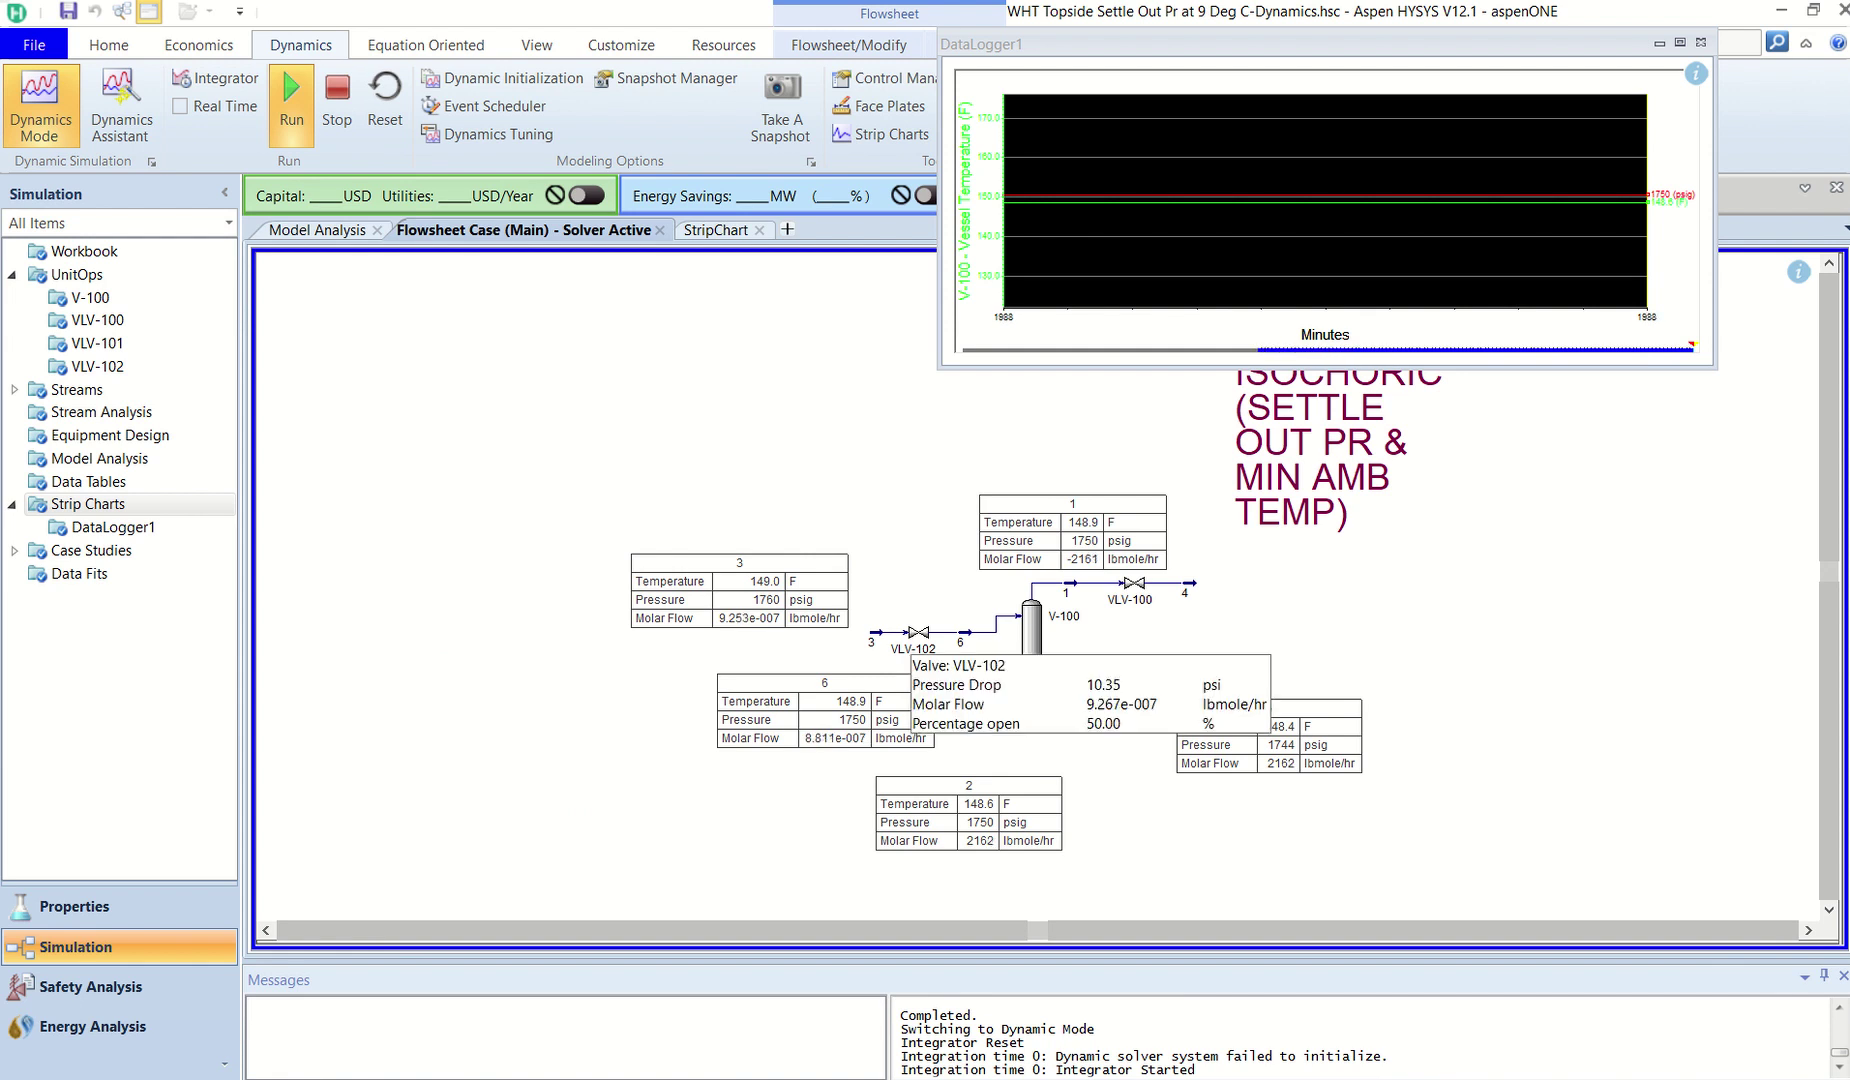
mouse_move(1127, 585)
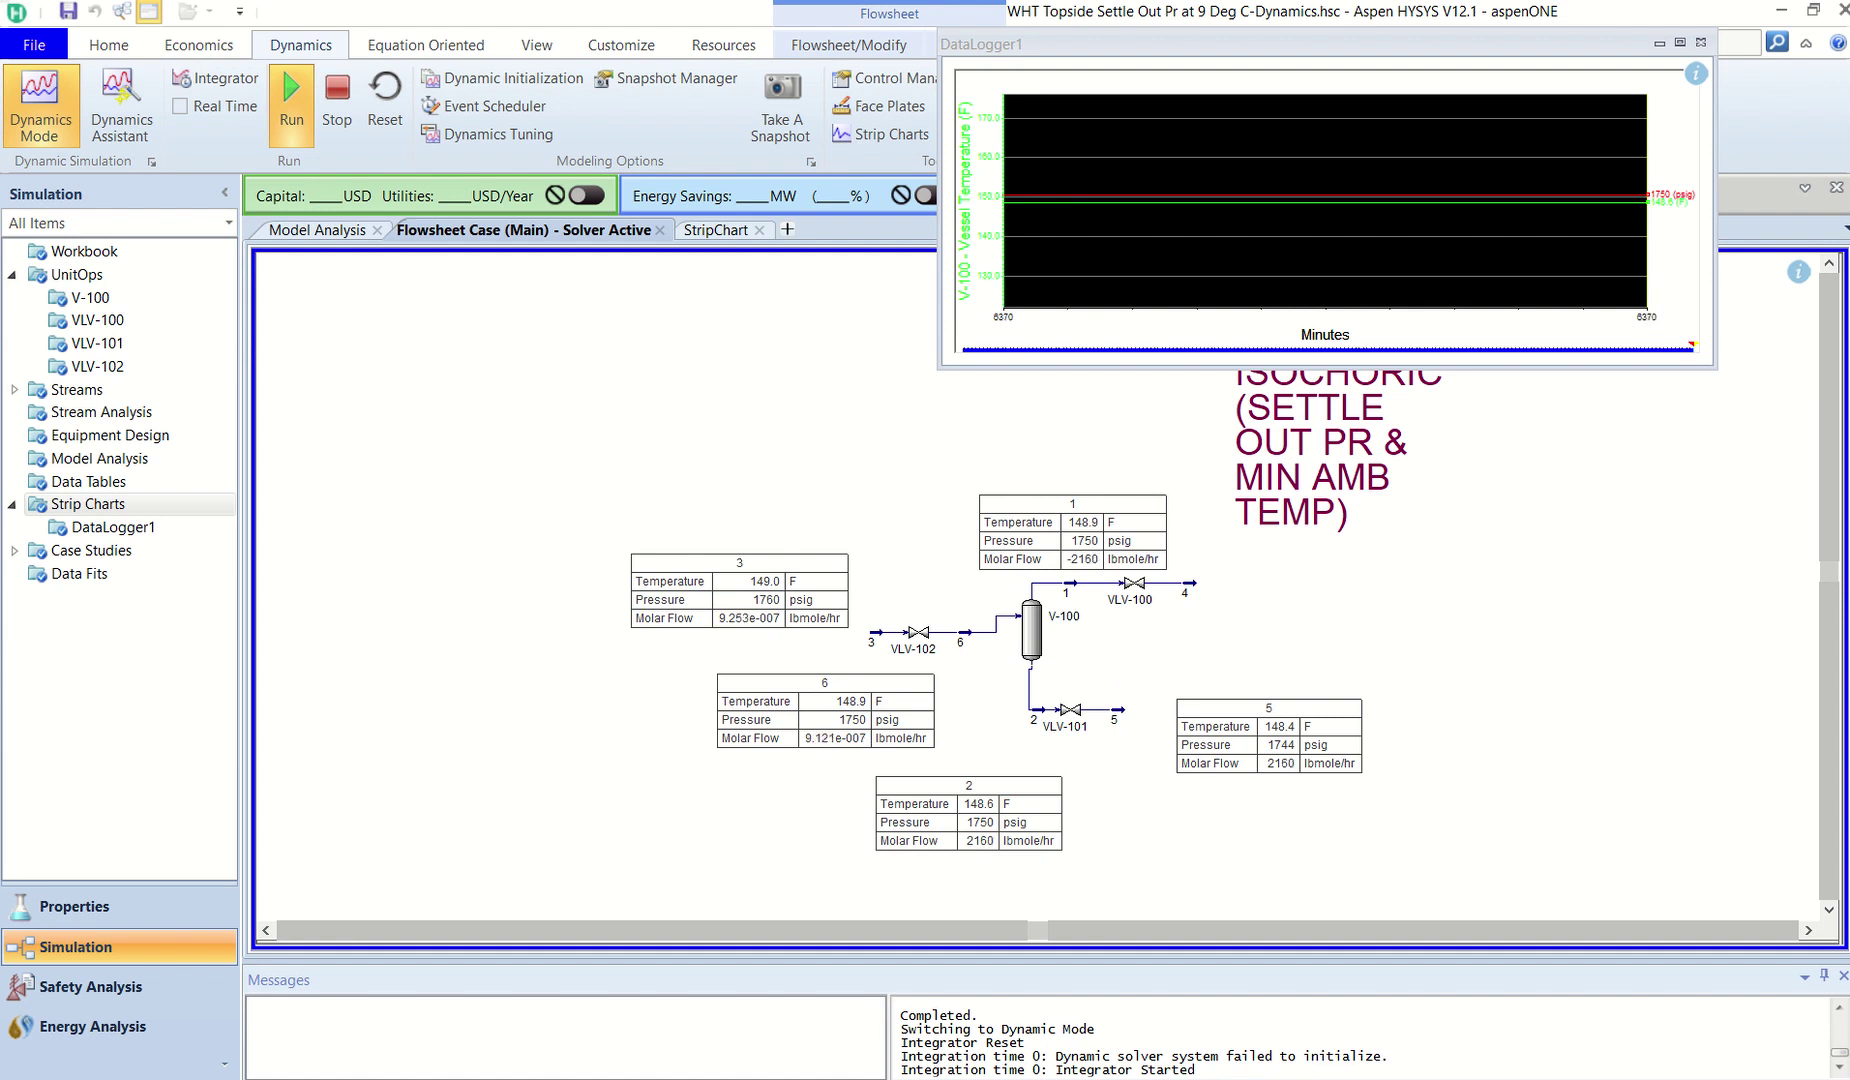
Set the valve opening of inlet valve VLV-102 to 0 % in its sizing conditions.
mouse_move(916, 638)
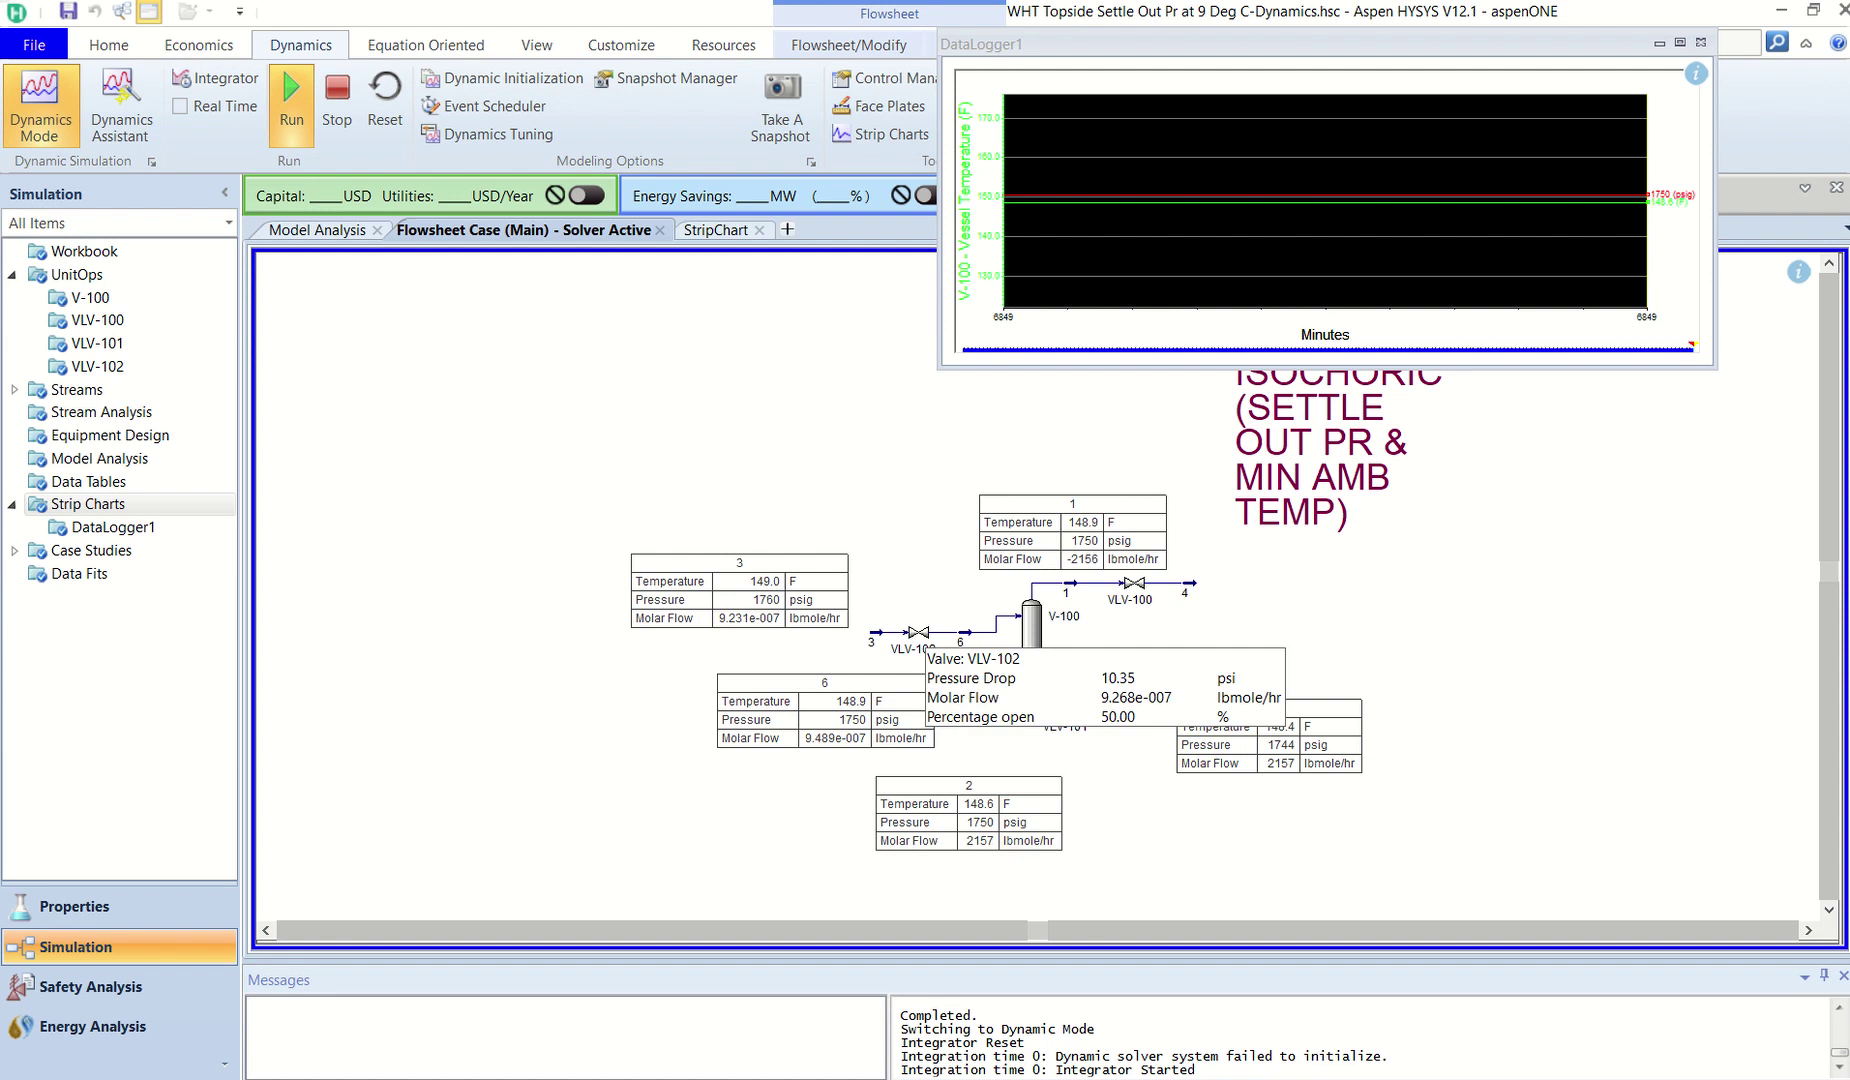
double_click(916, 634)
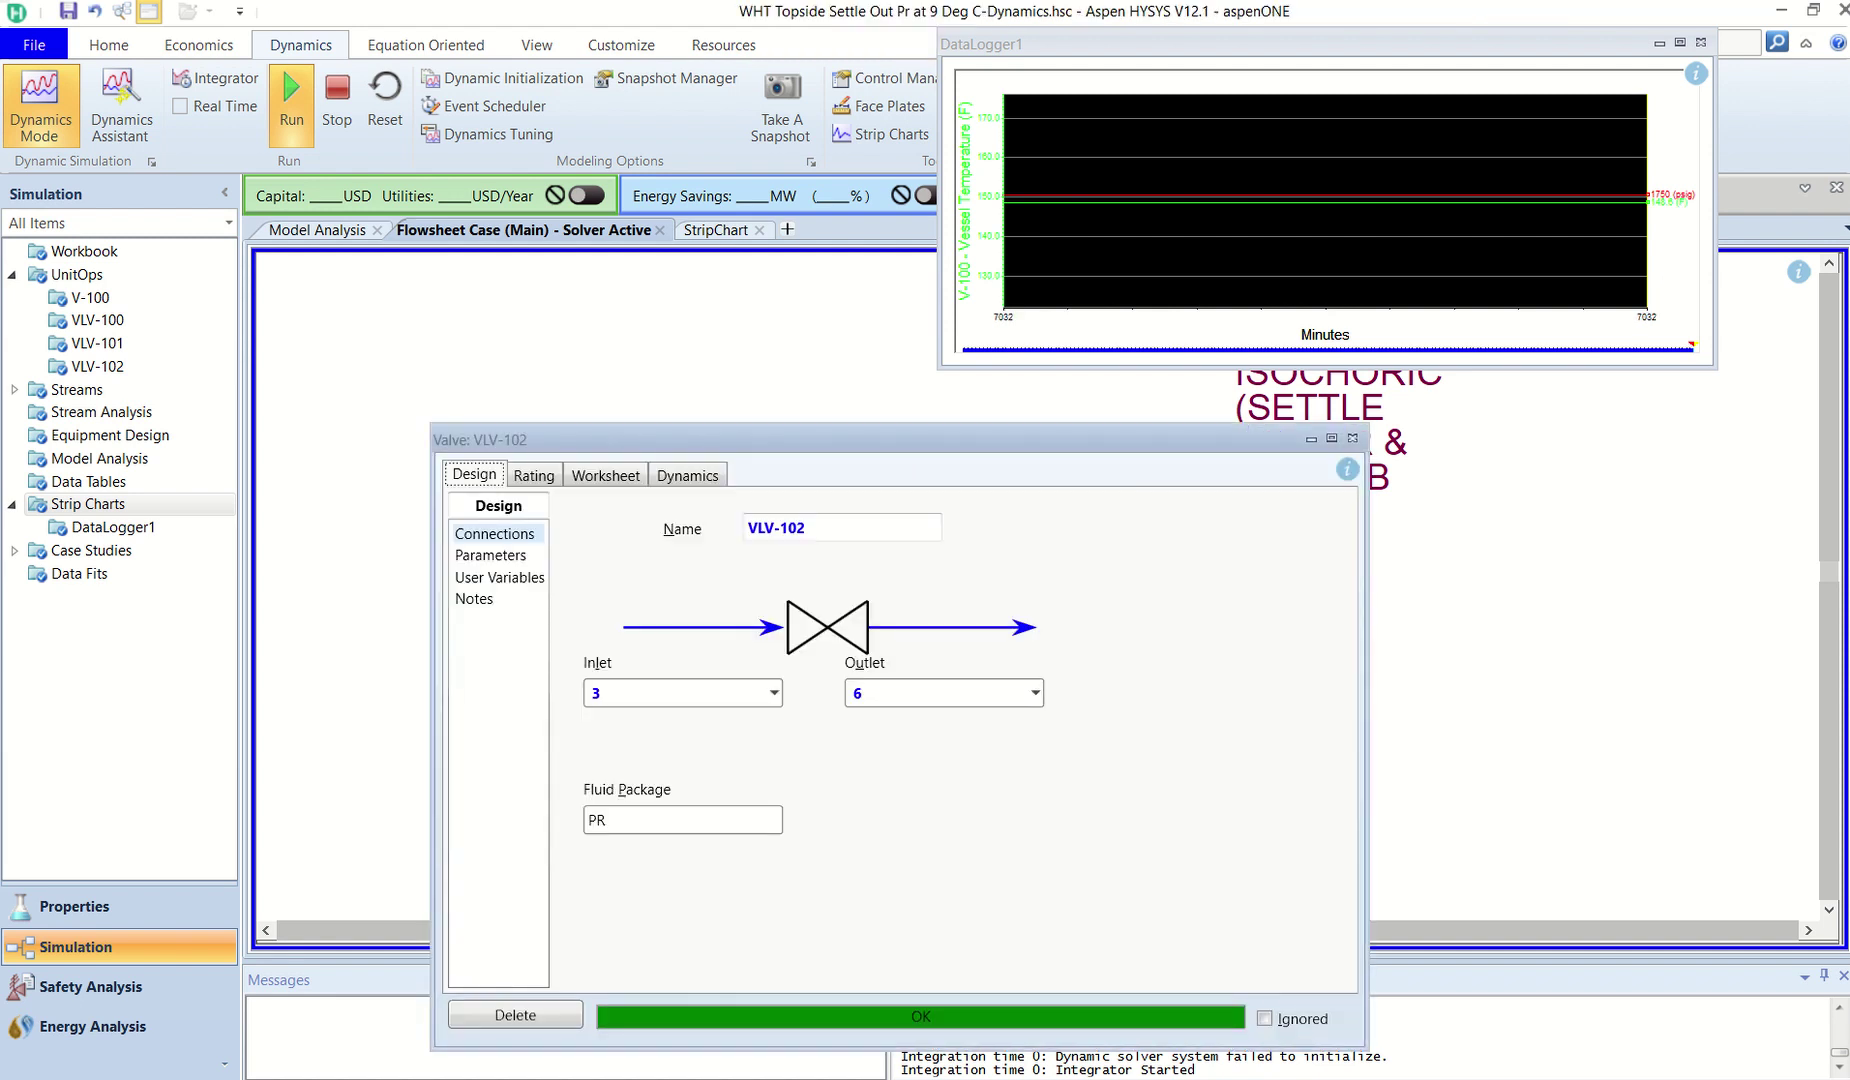
click(490, 555)
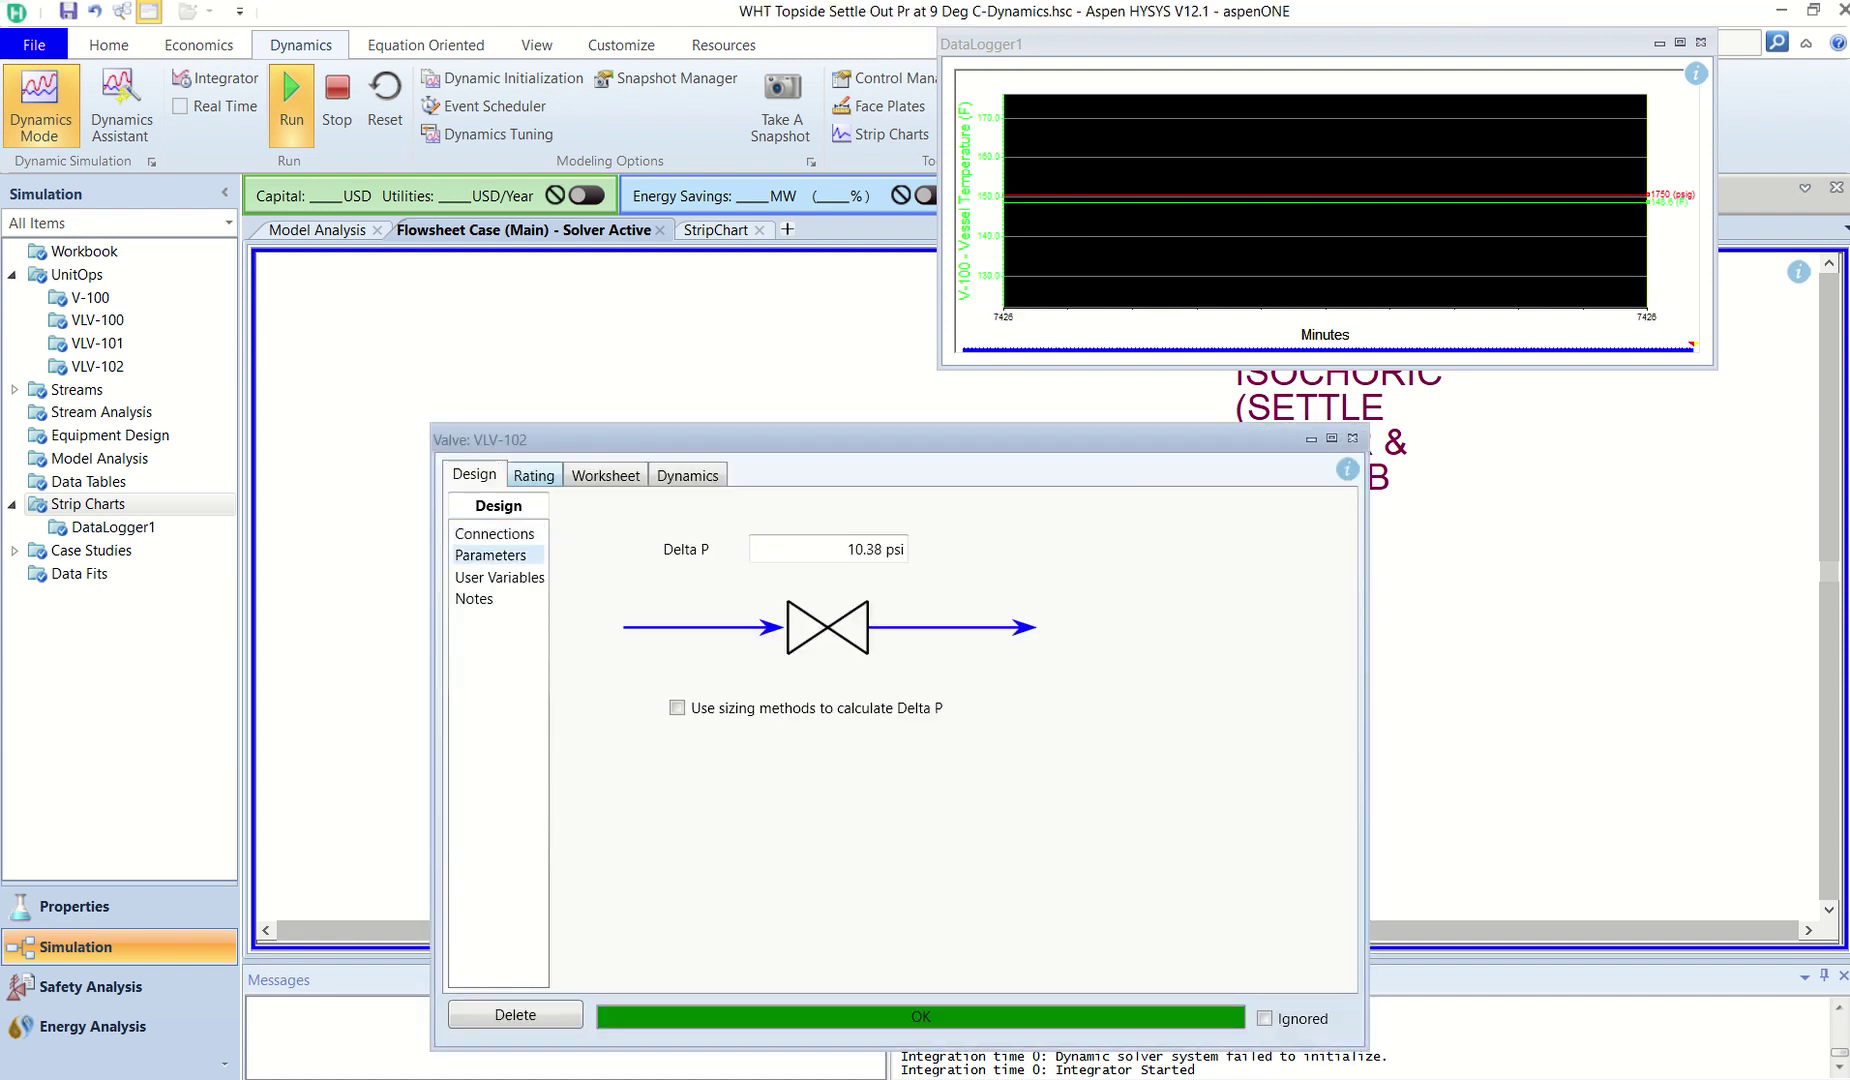
click(532, 475)
click(1095, 617)
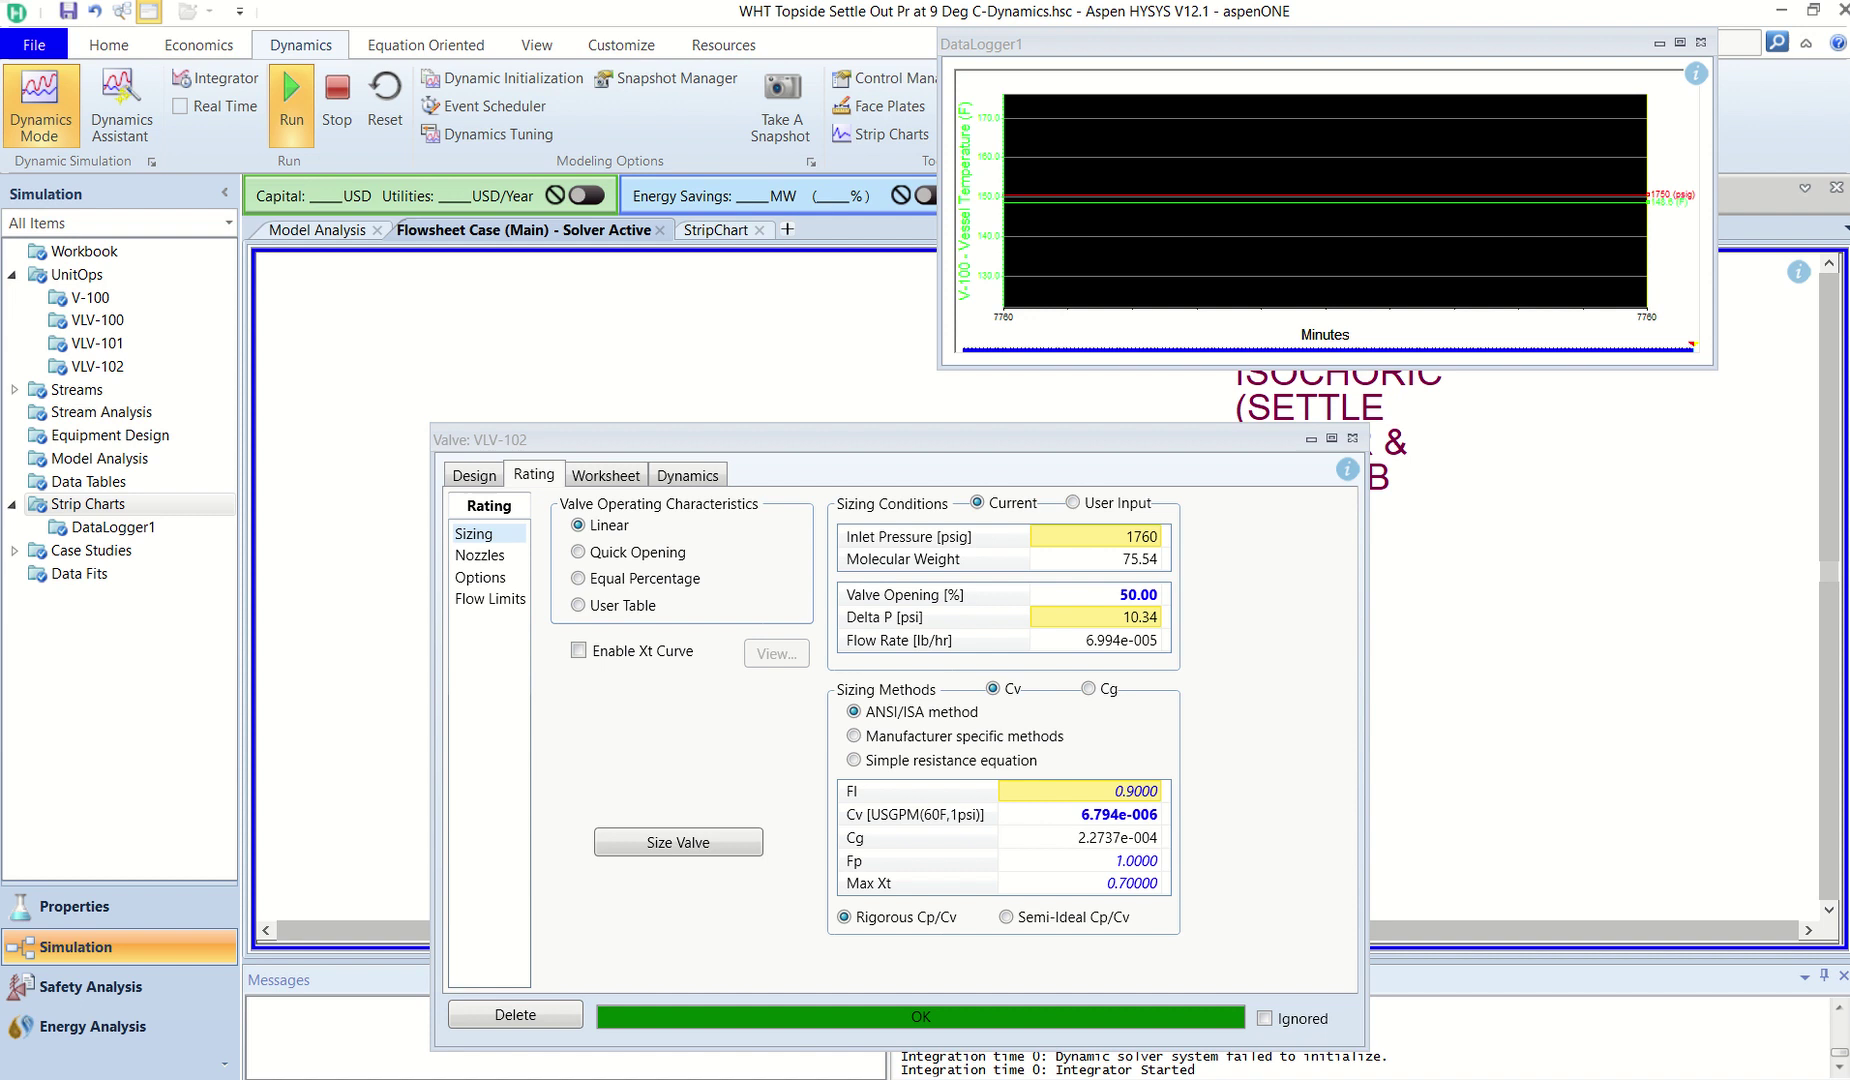
click(1120, 595)
text(0)
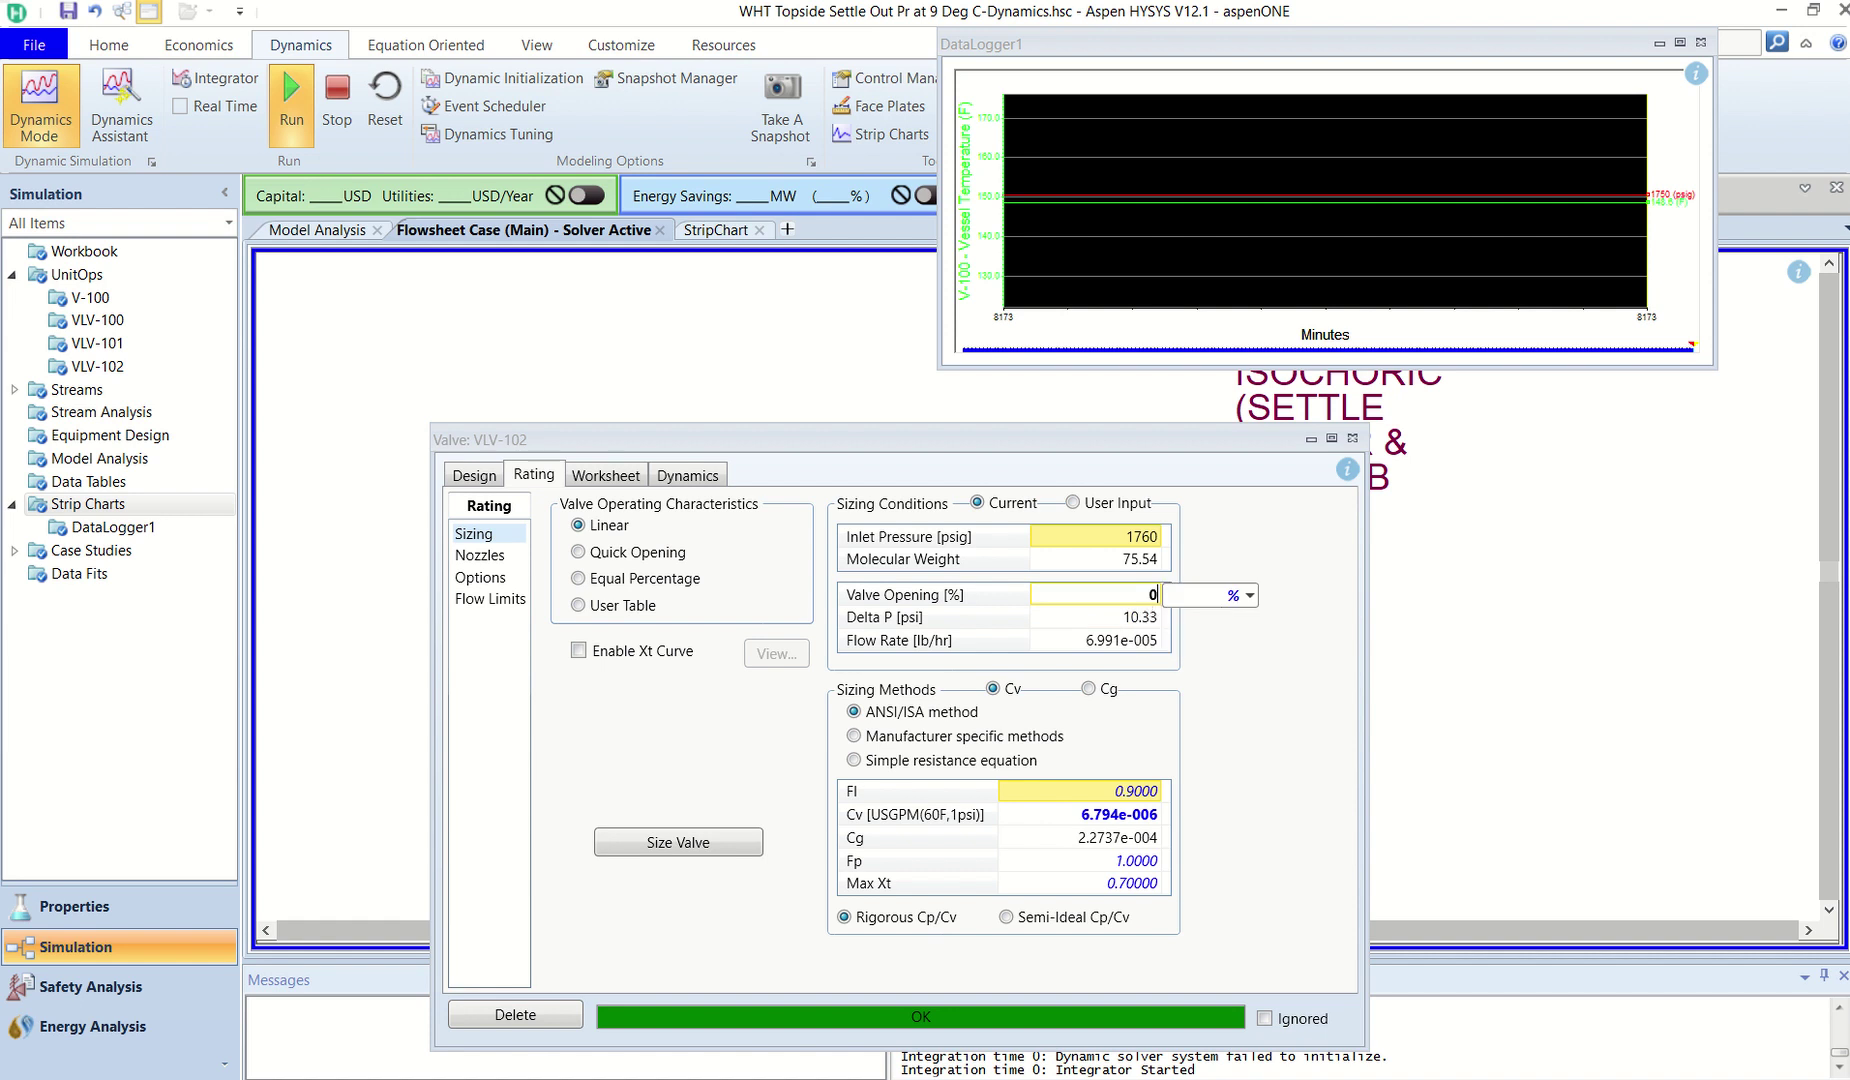
key(Return)
click(1352, 438)
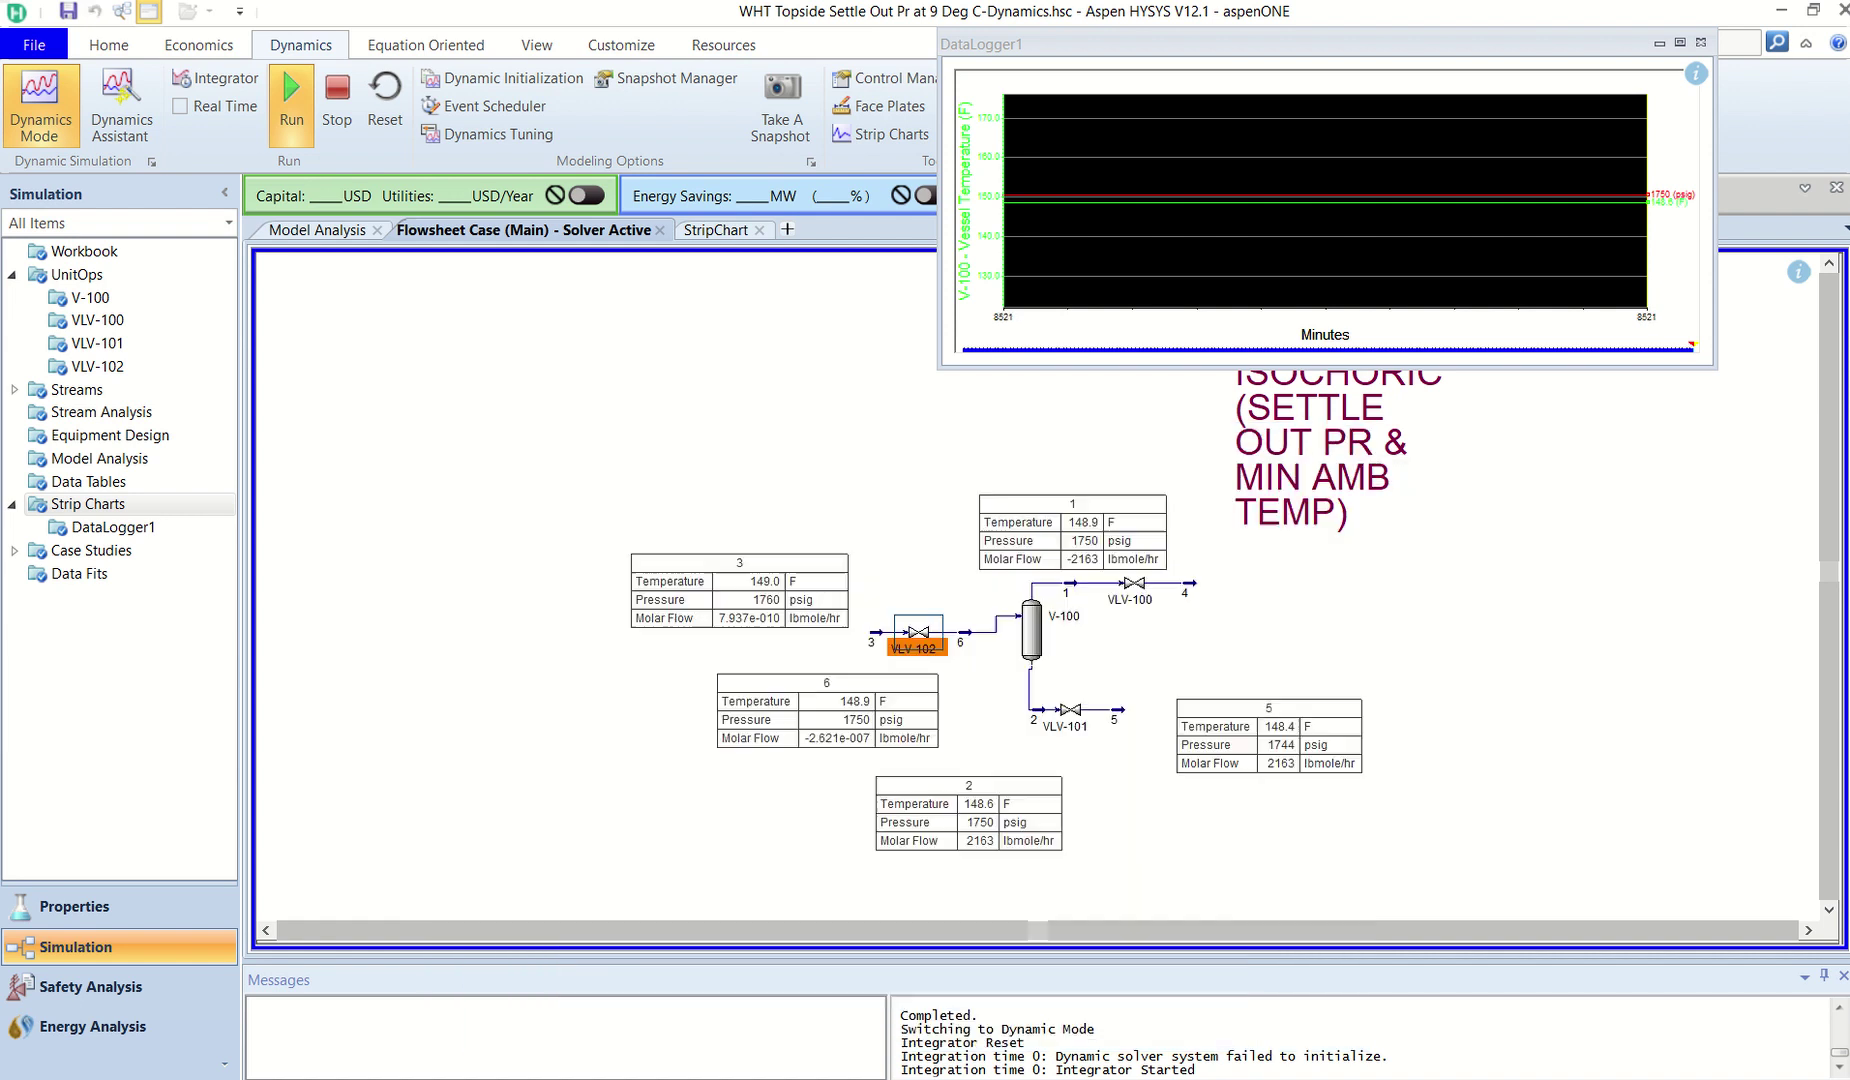
Set the valve opening of vapour outlet valve VLV-100 to 0 % in its sizing conditions.
click(1133, 583)
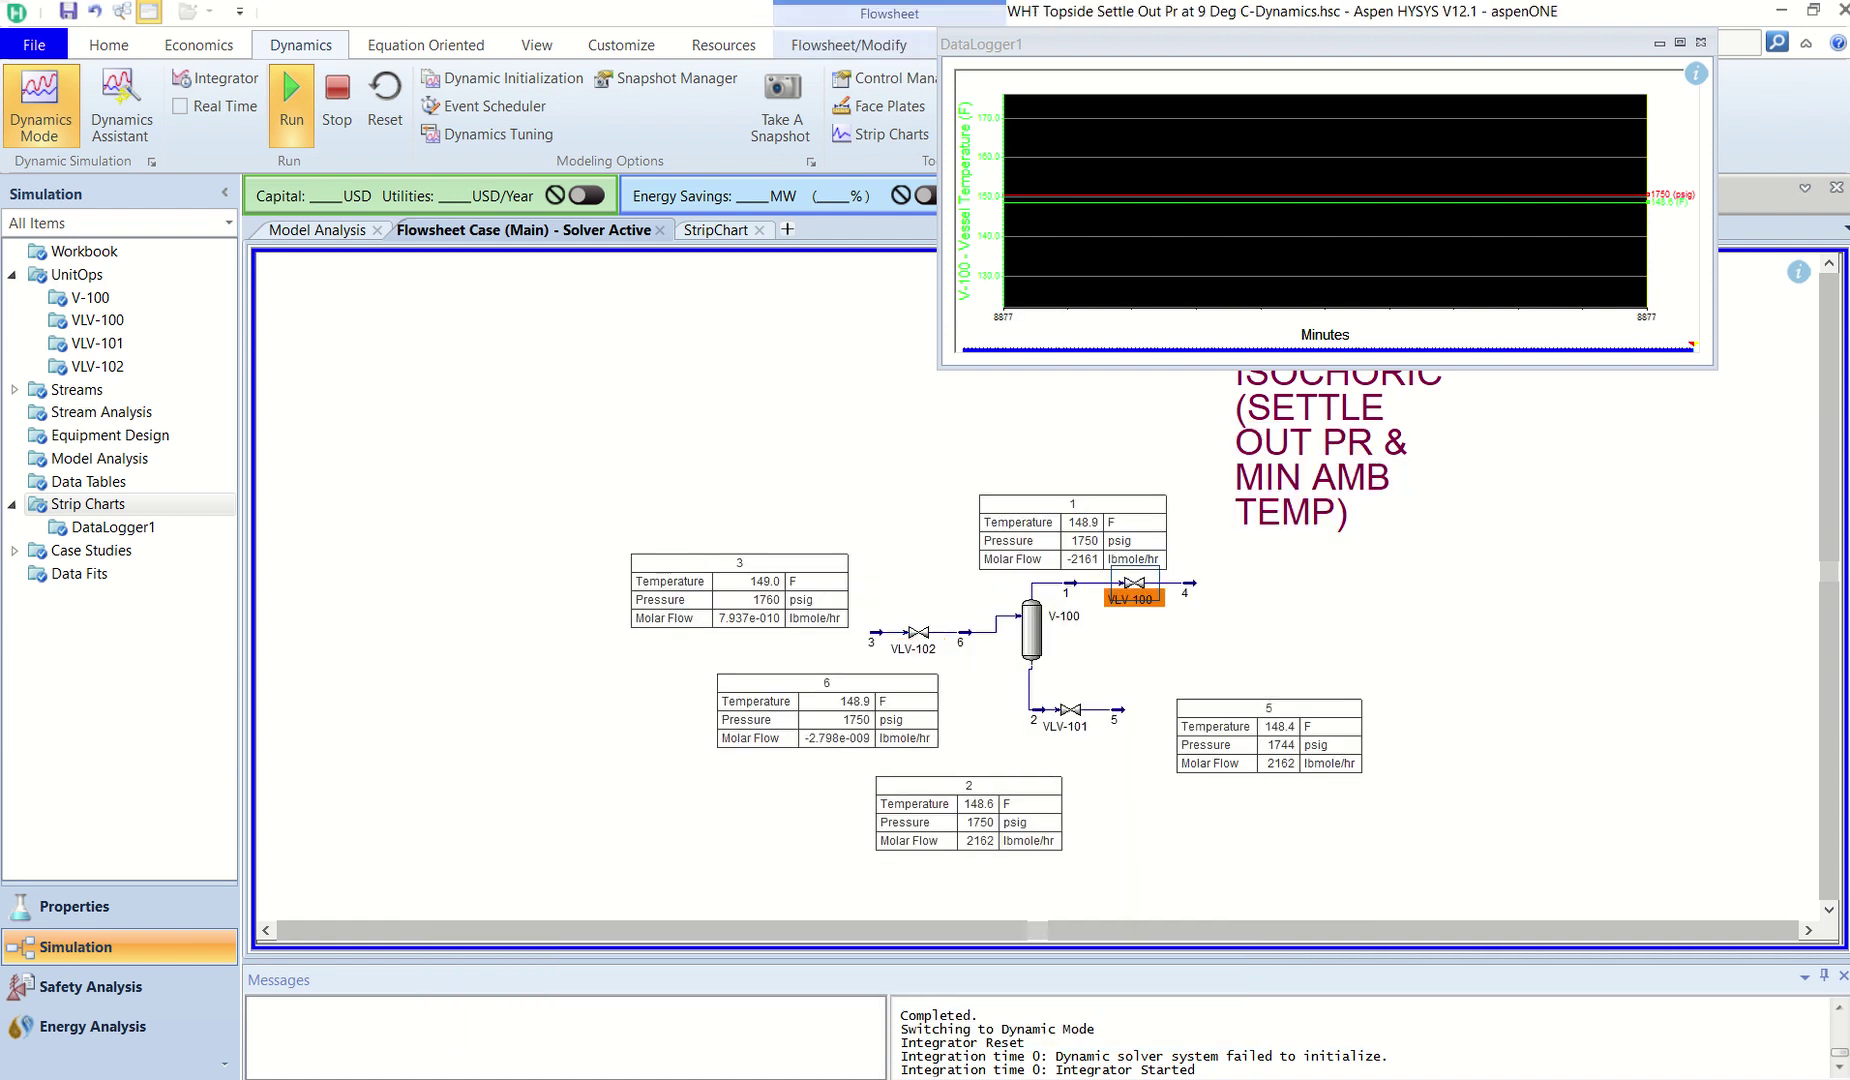
double_click(1133, 583)
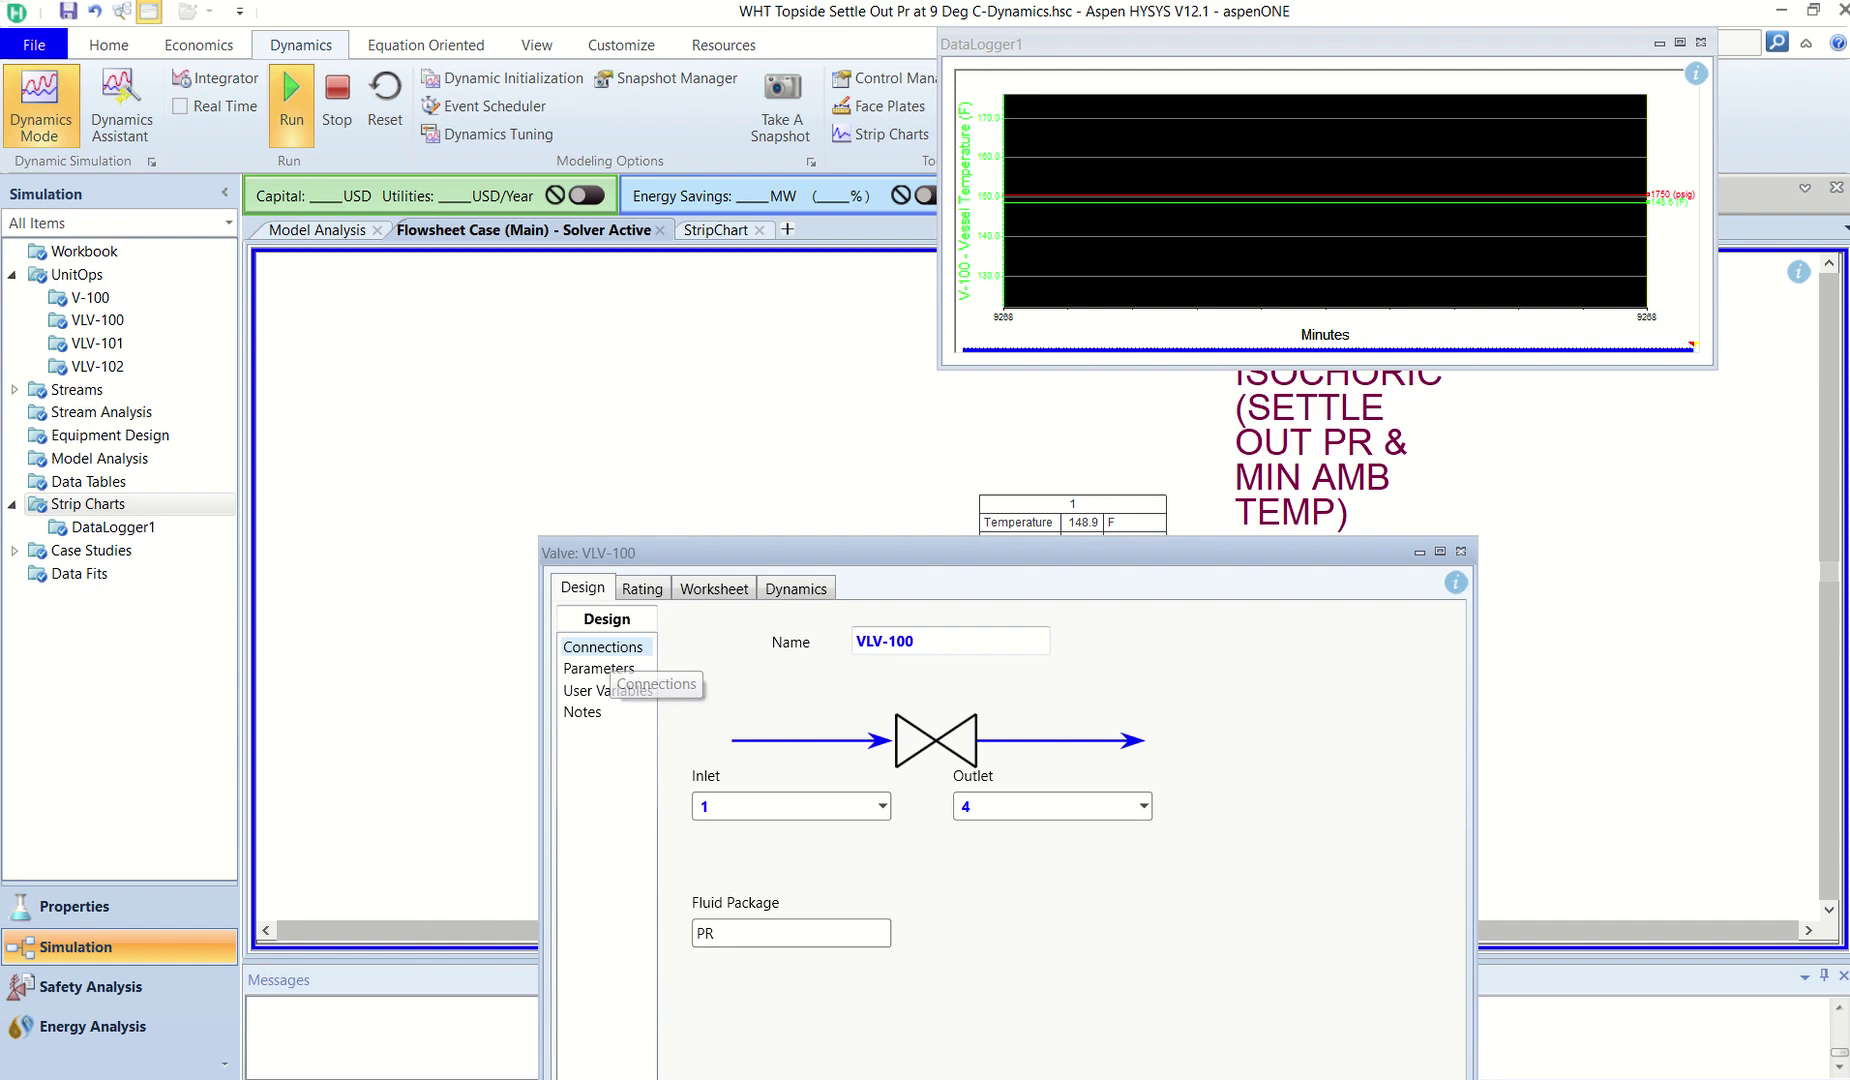
click(642, 588)
click(1234, 730)
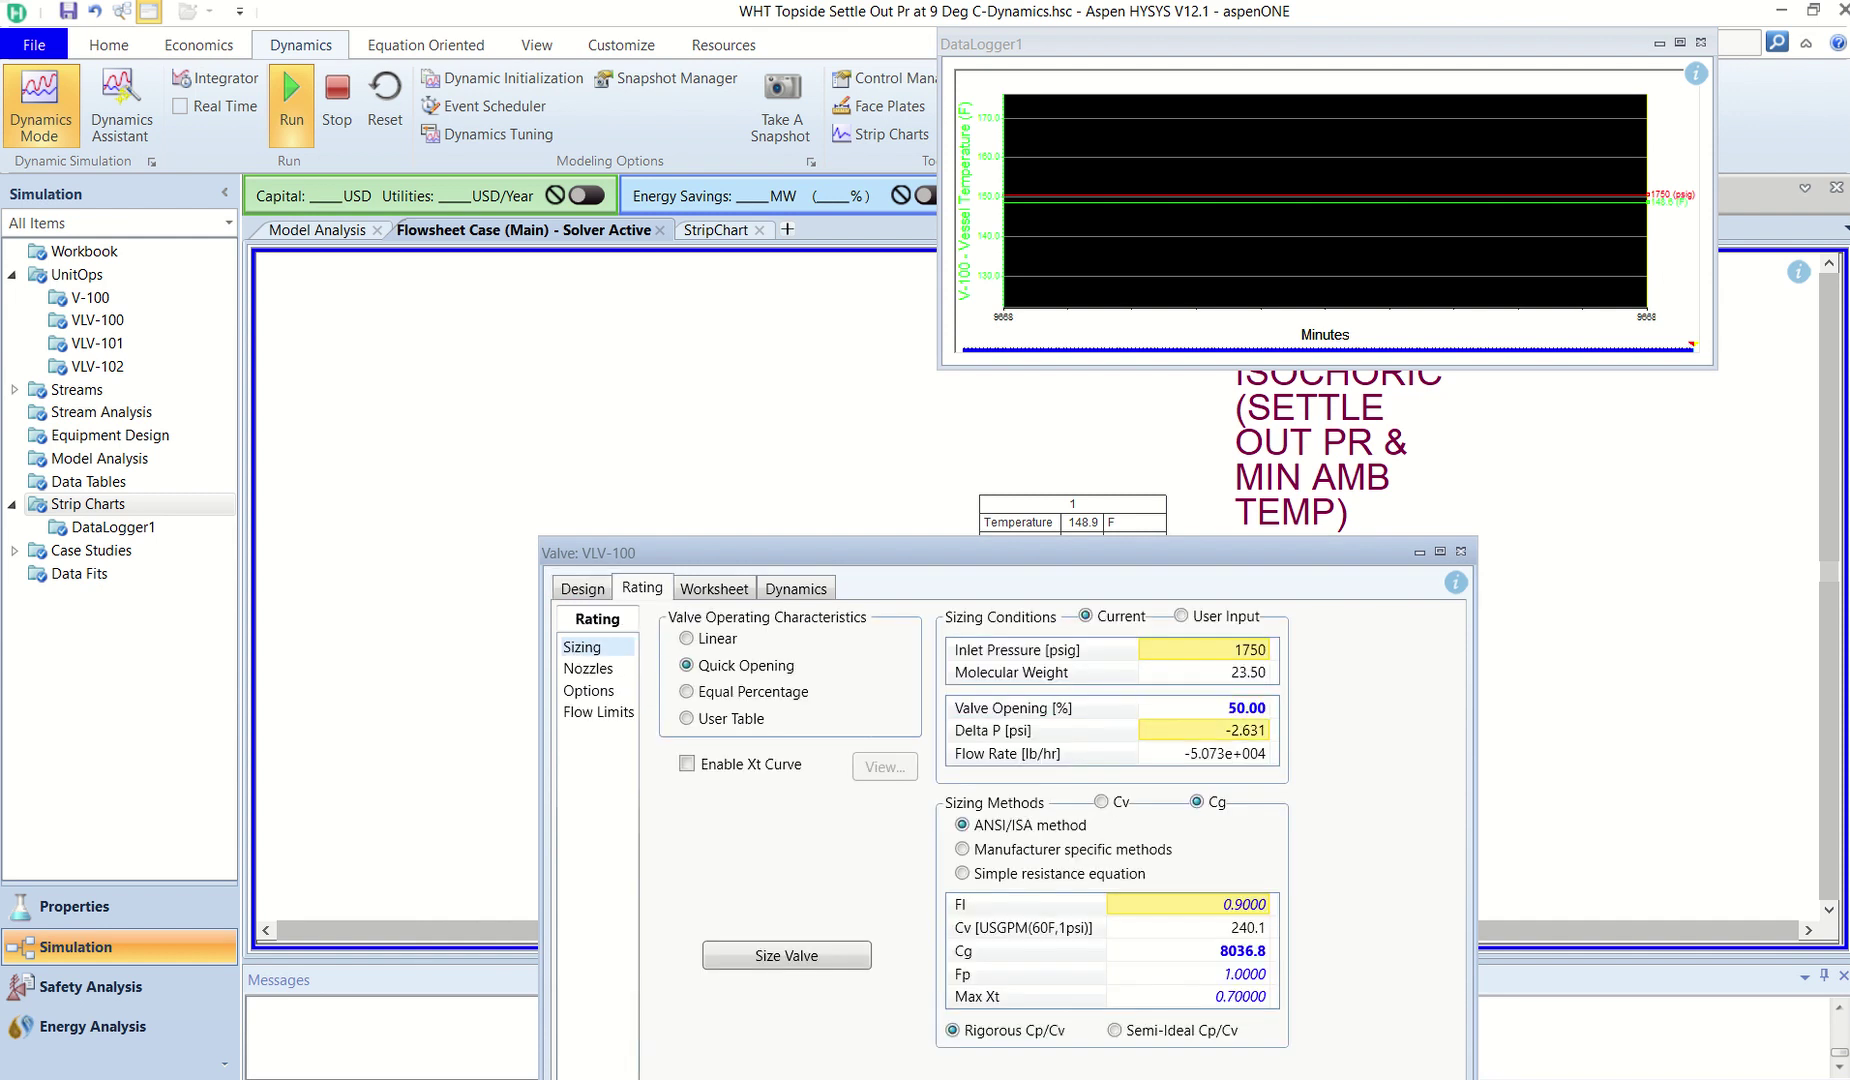
click(1234, 708)
text(0)
key(Return)
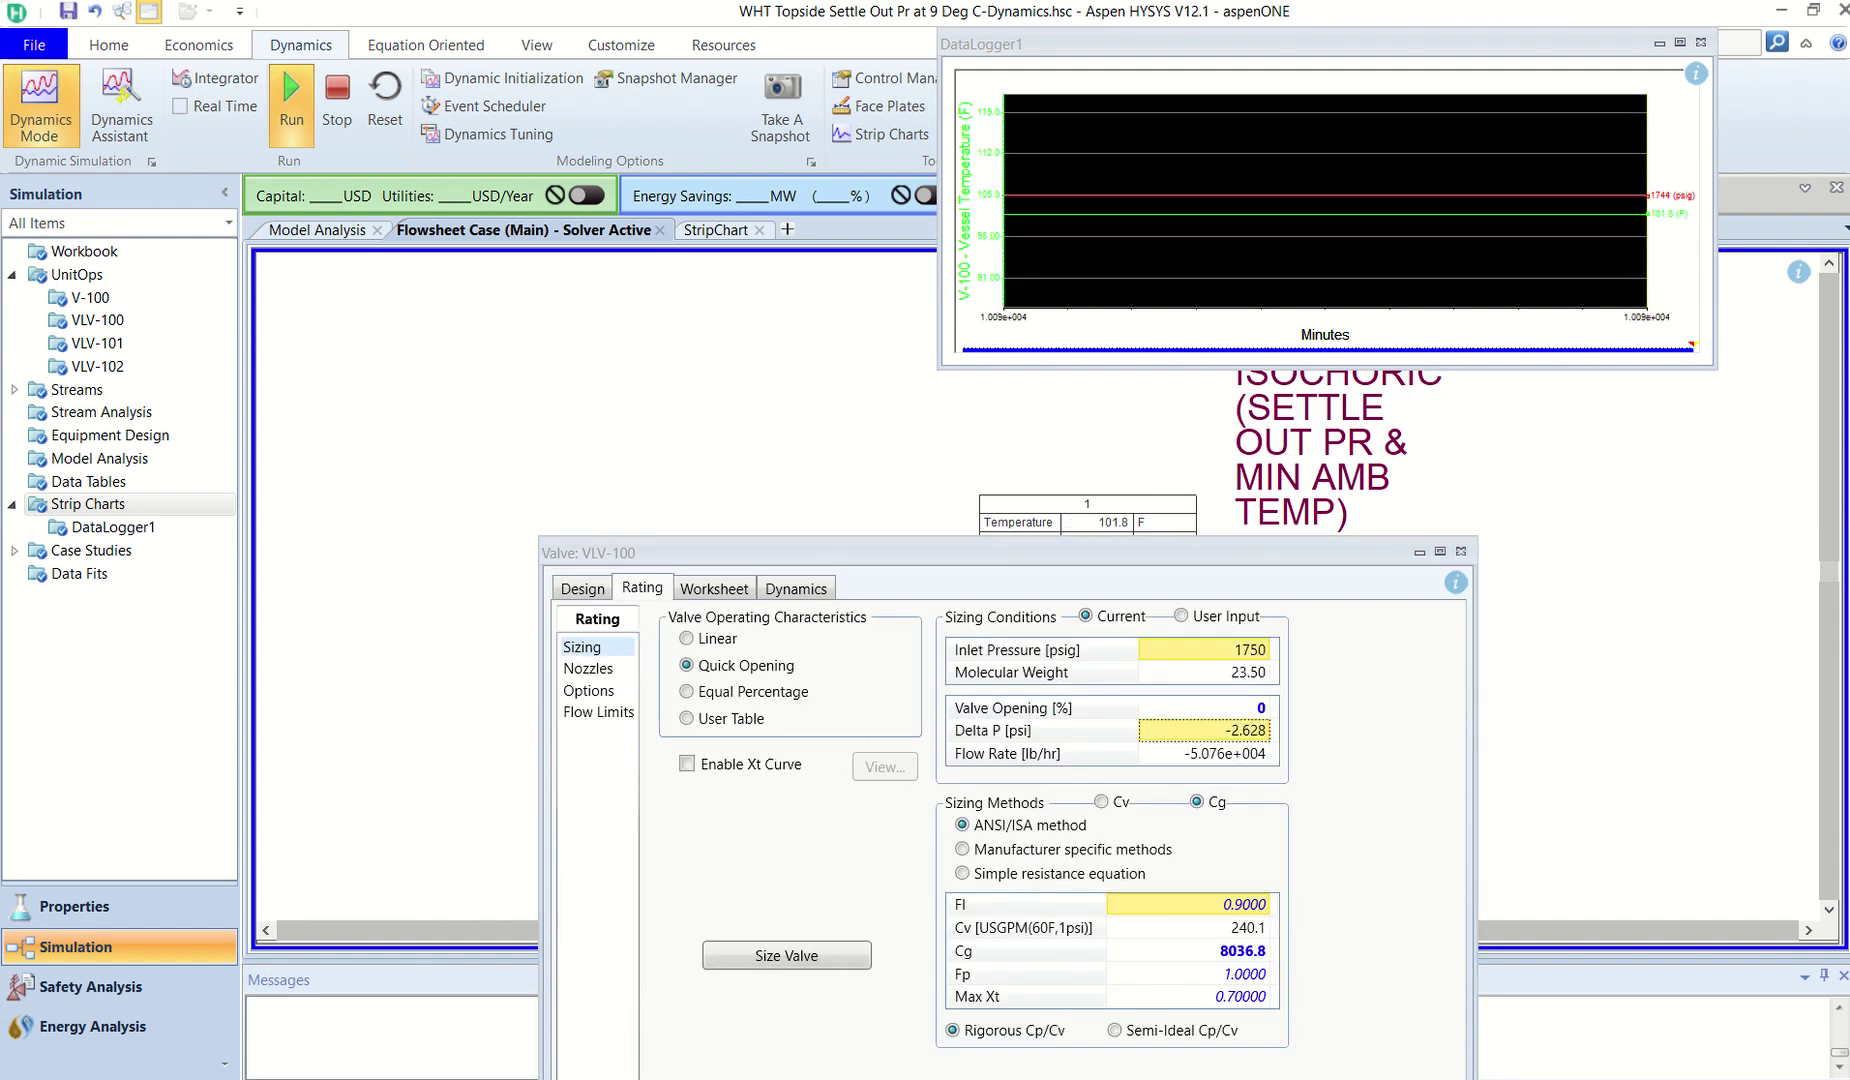
click(1461, 551)
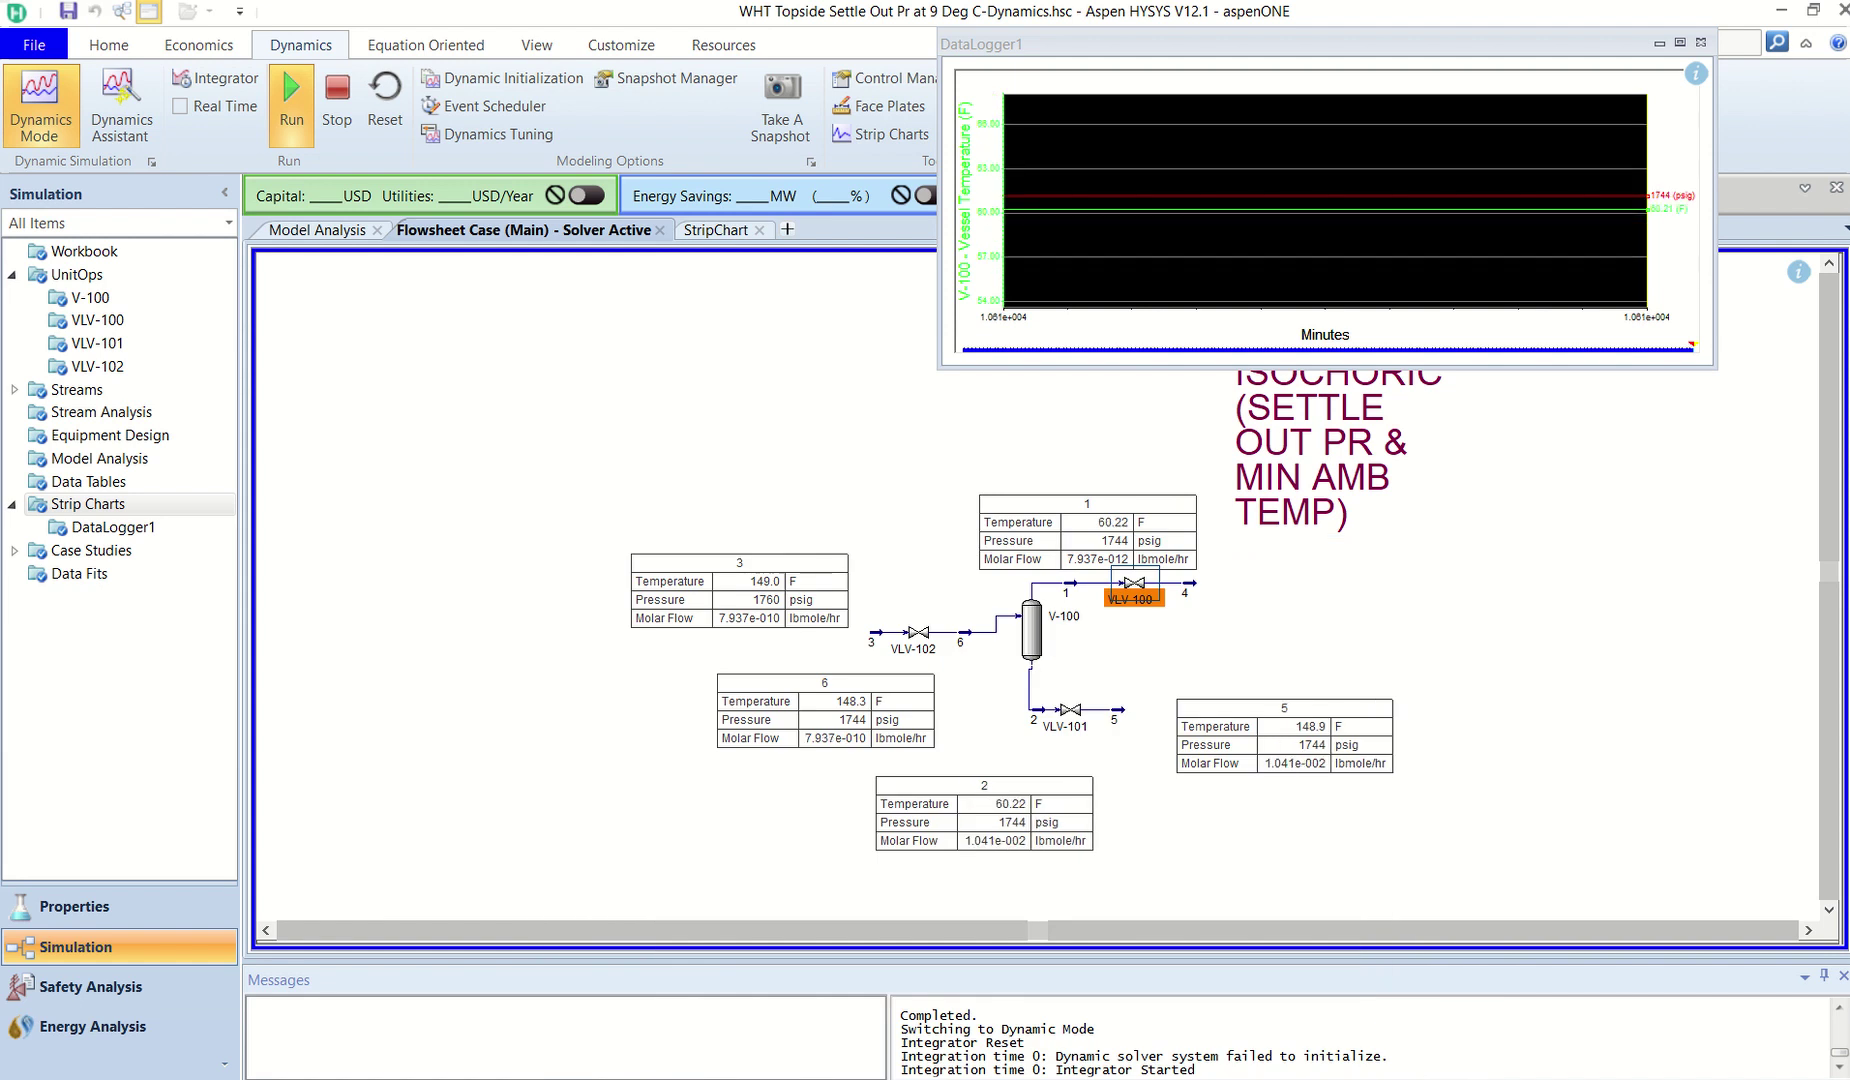
Set the valve opening of liquid outlet valve VLV-101 to 0 % in its sizing conditions.
double_click(1069, 712)
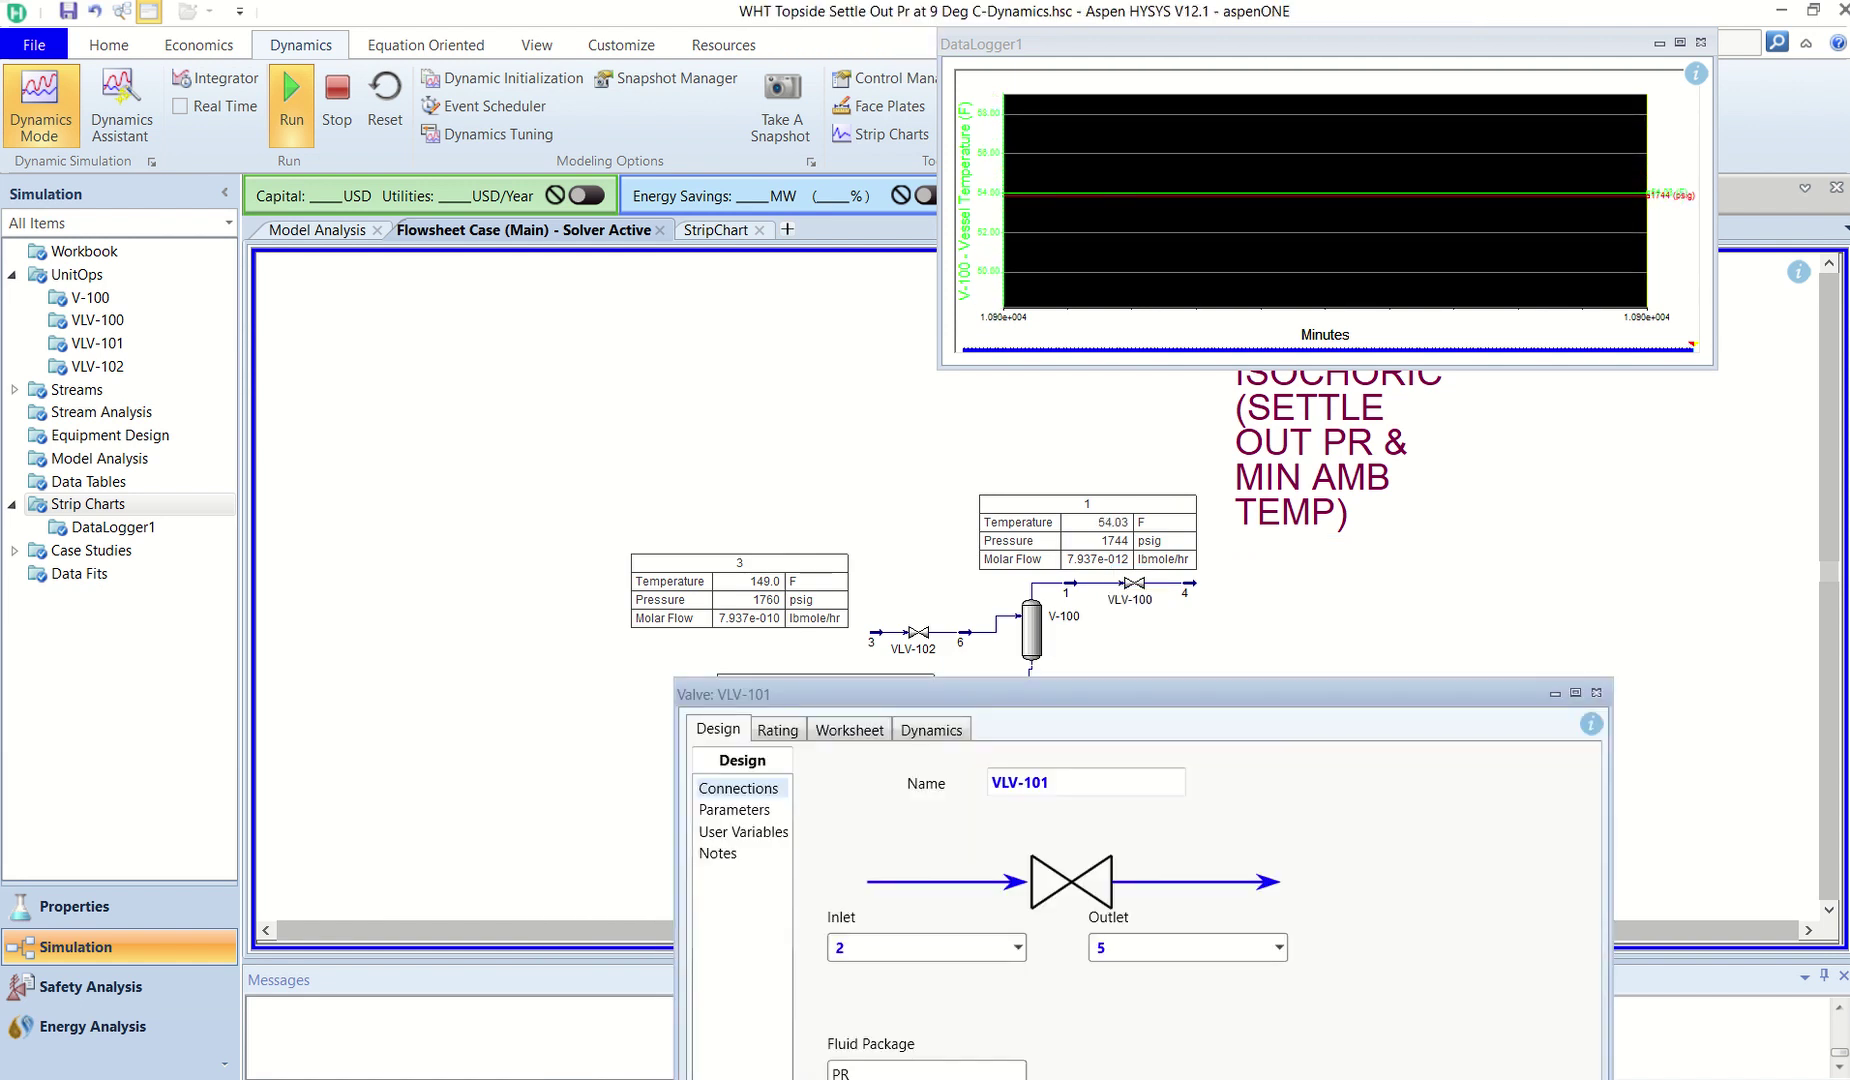
click(737, 788)
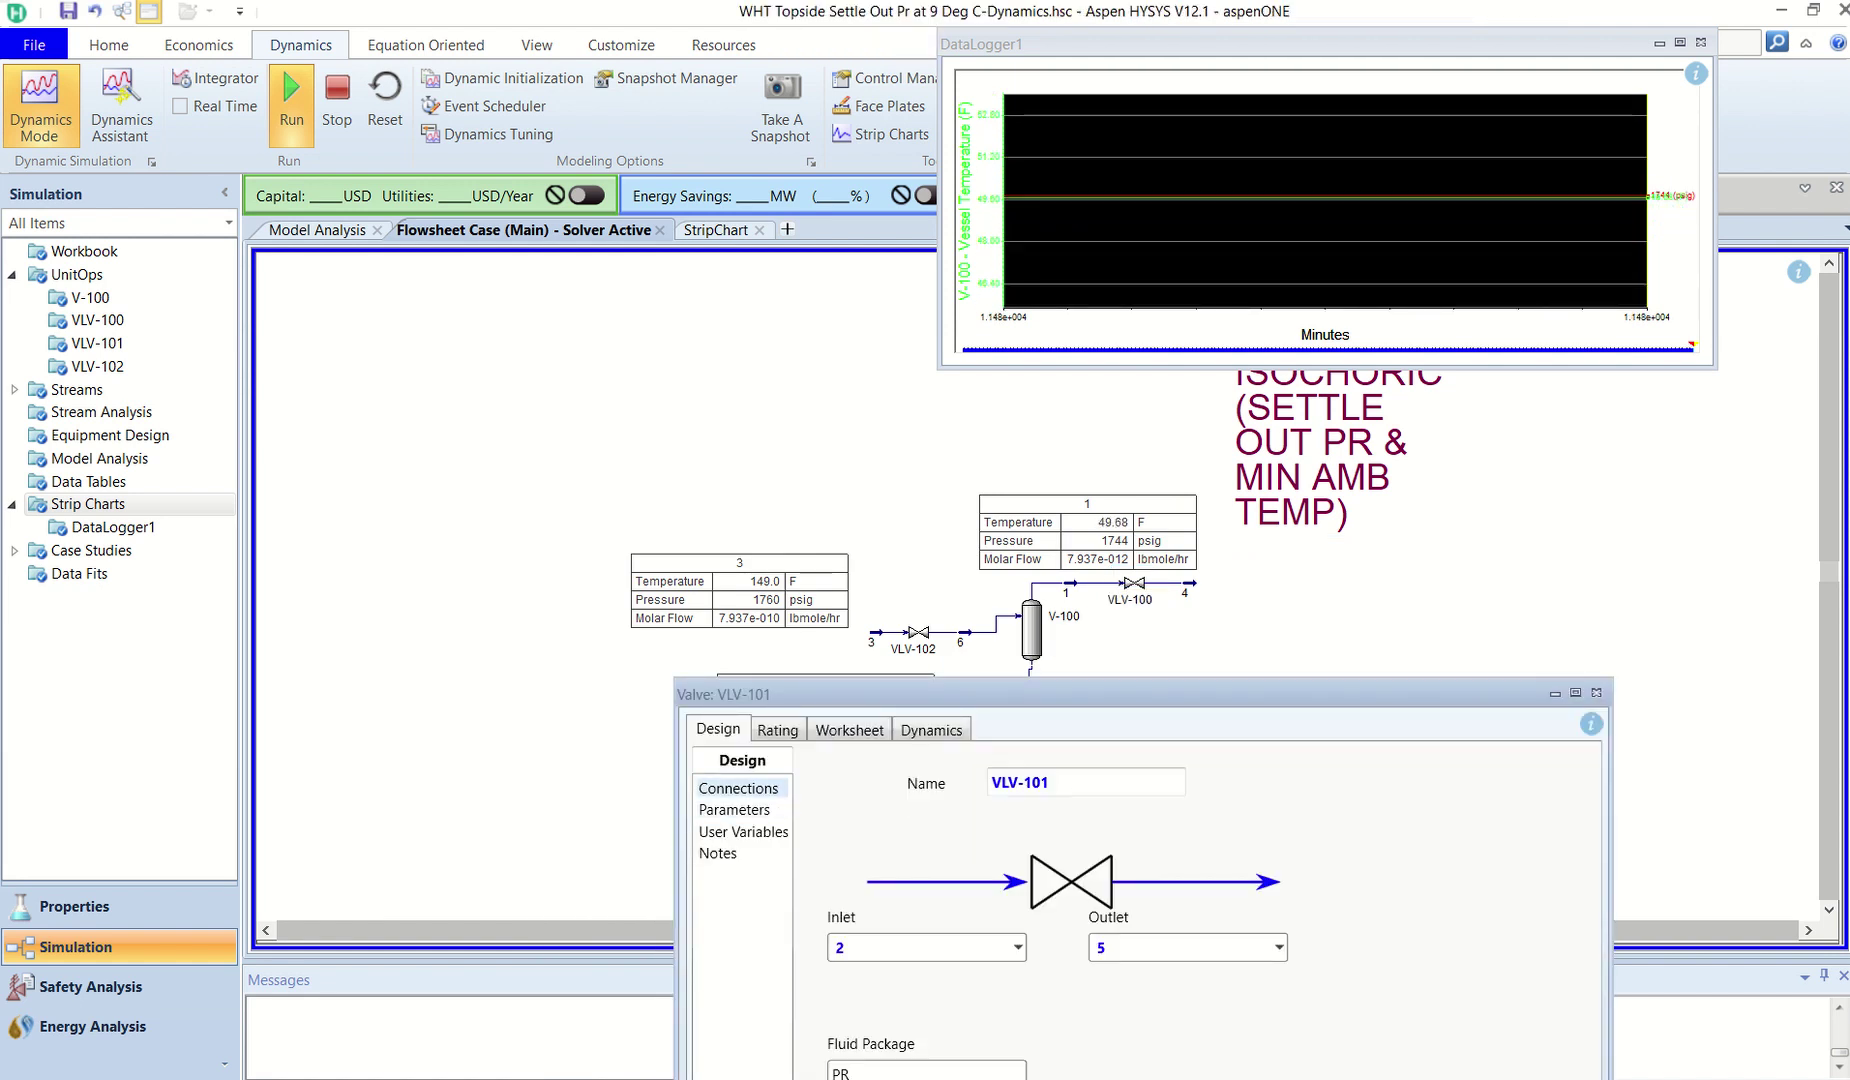
click(776, 729)
click(1338, 871)
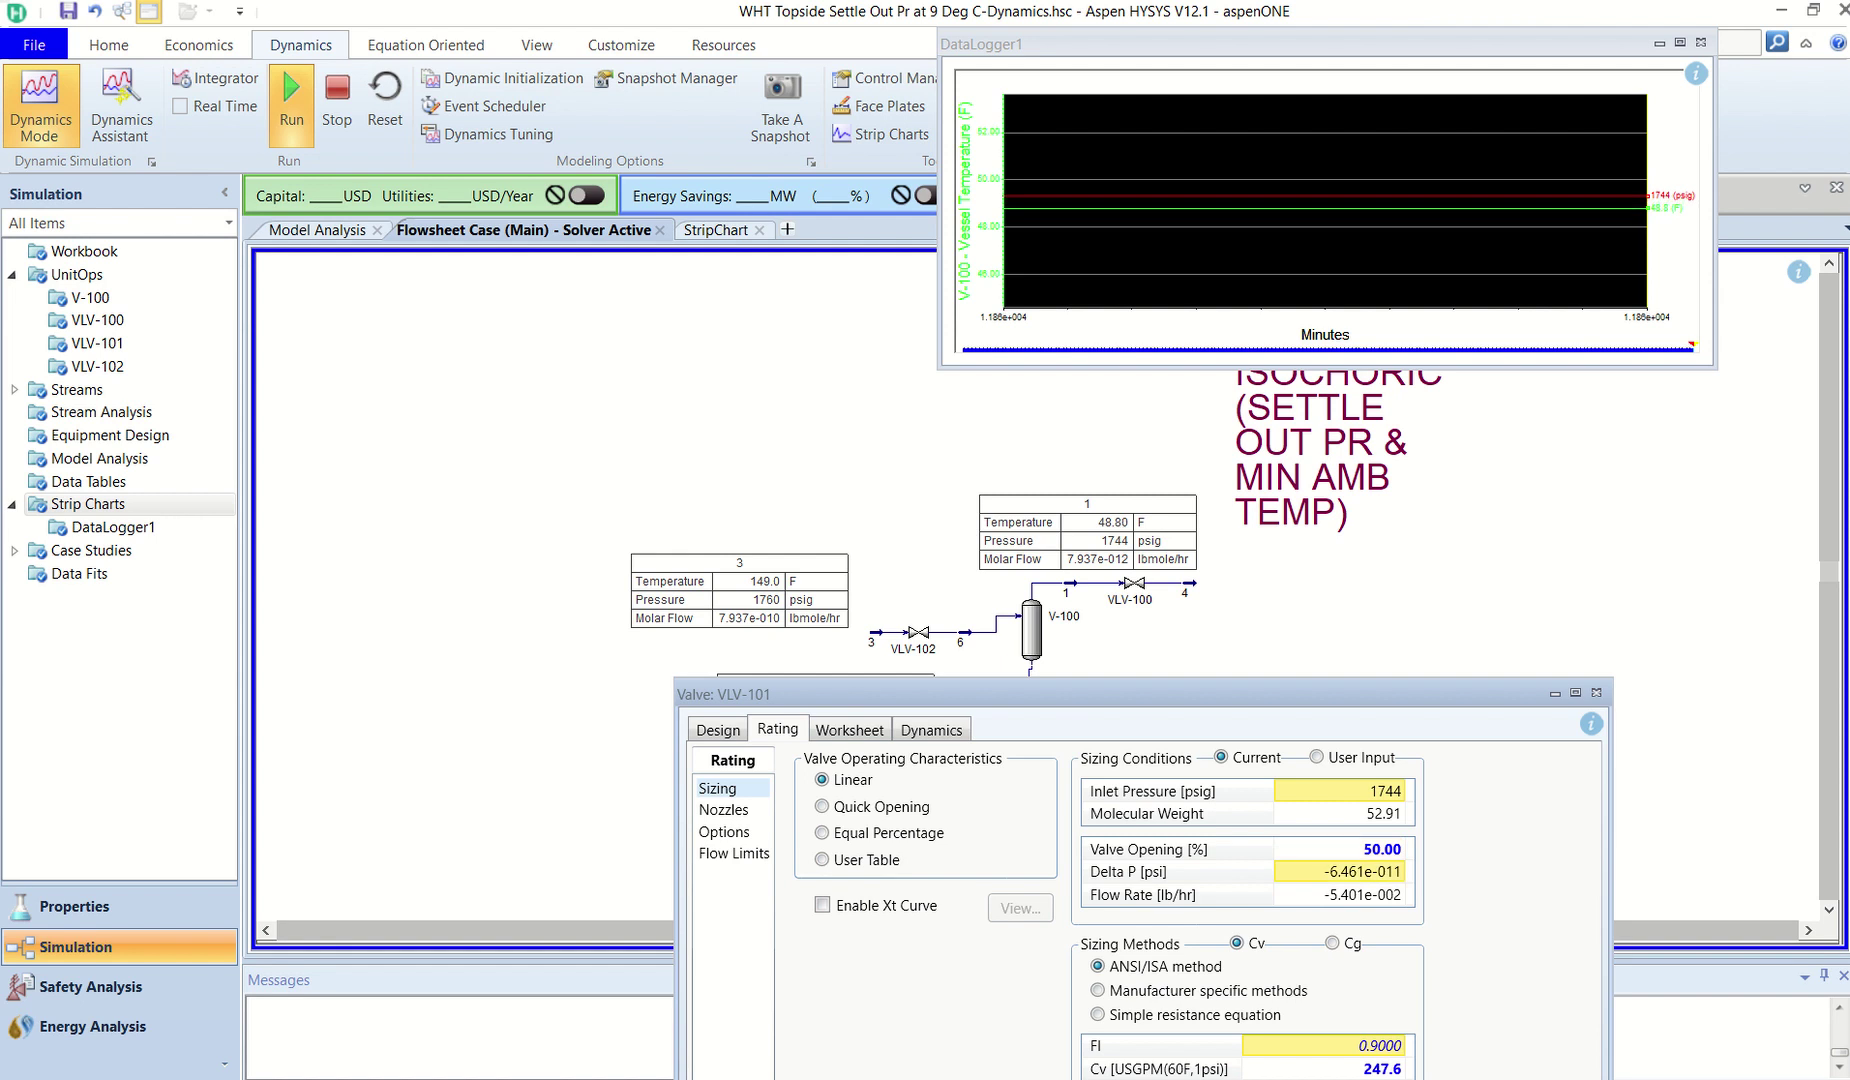
click(1338, 849)
text(0)
key(Return)
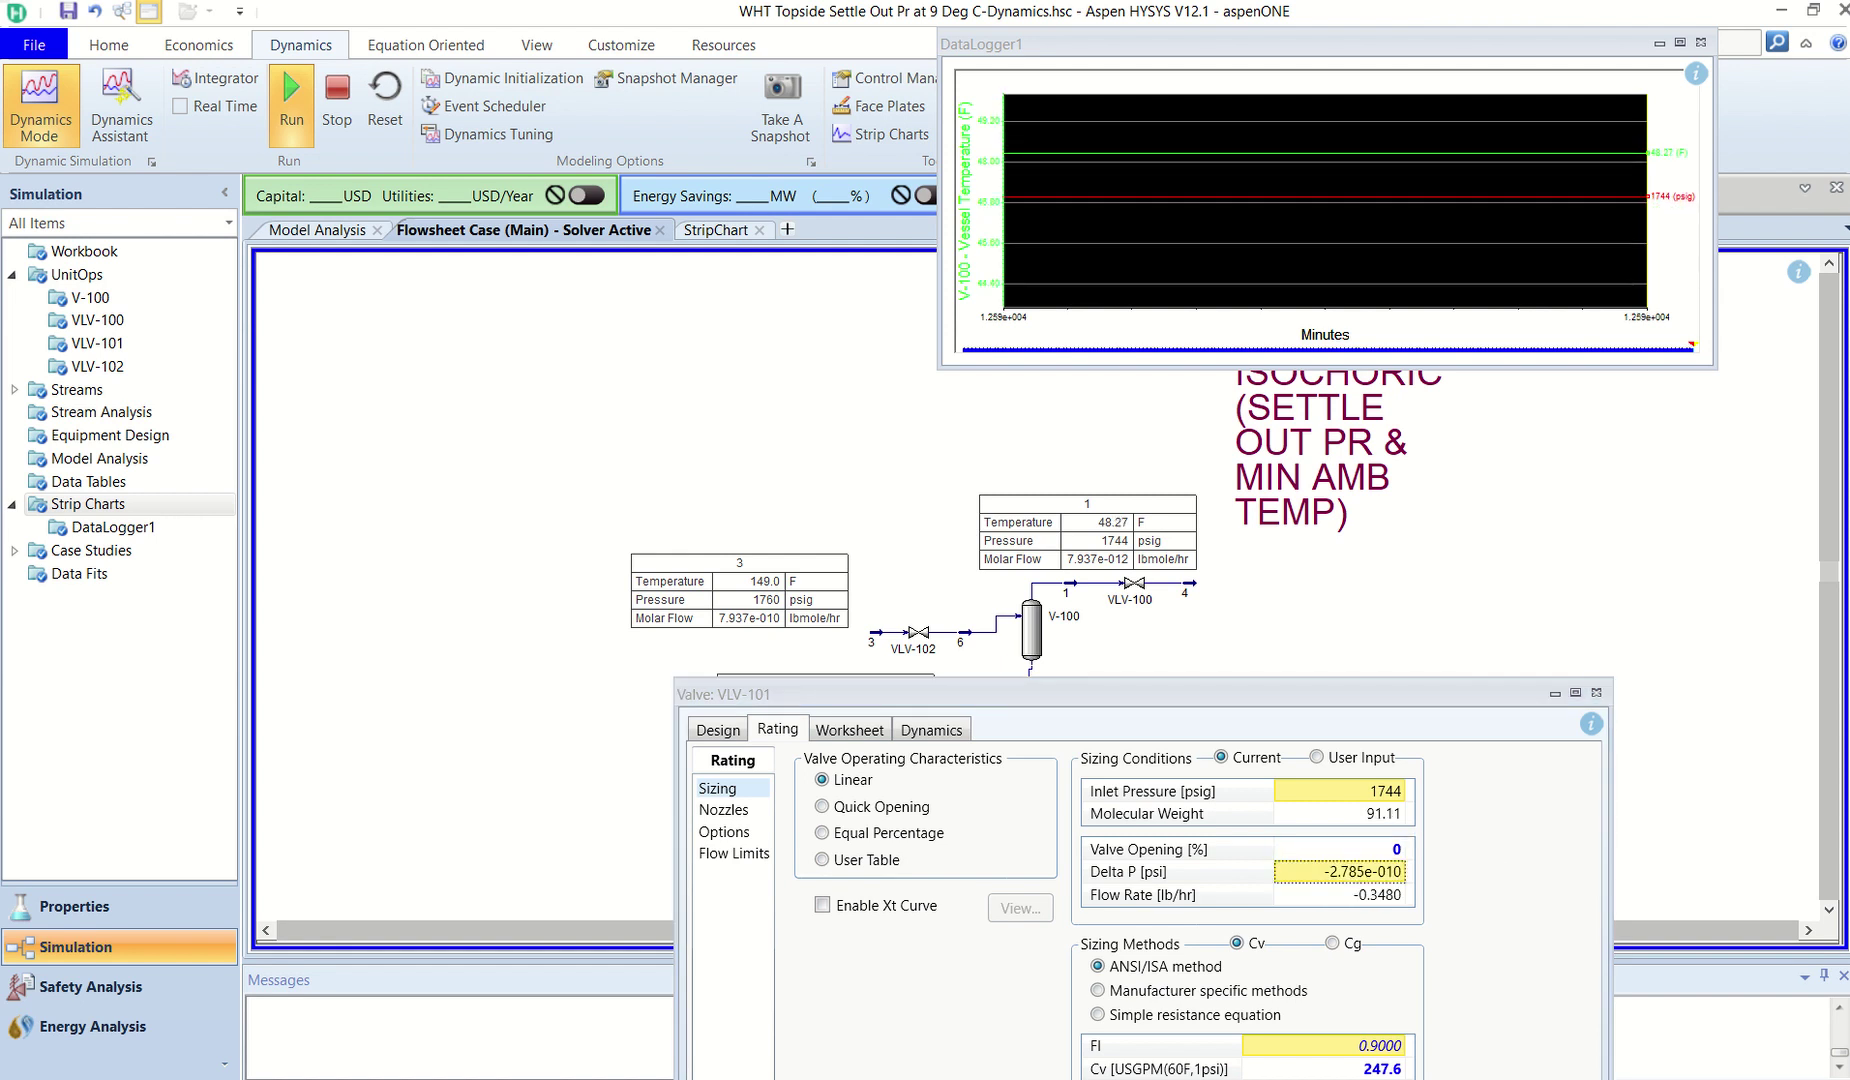
click(1596, 692)
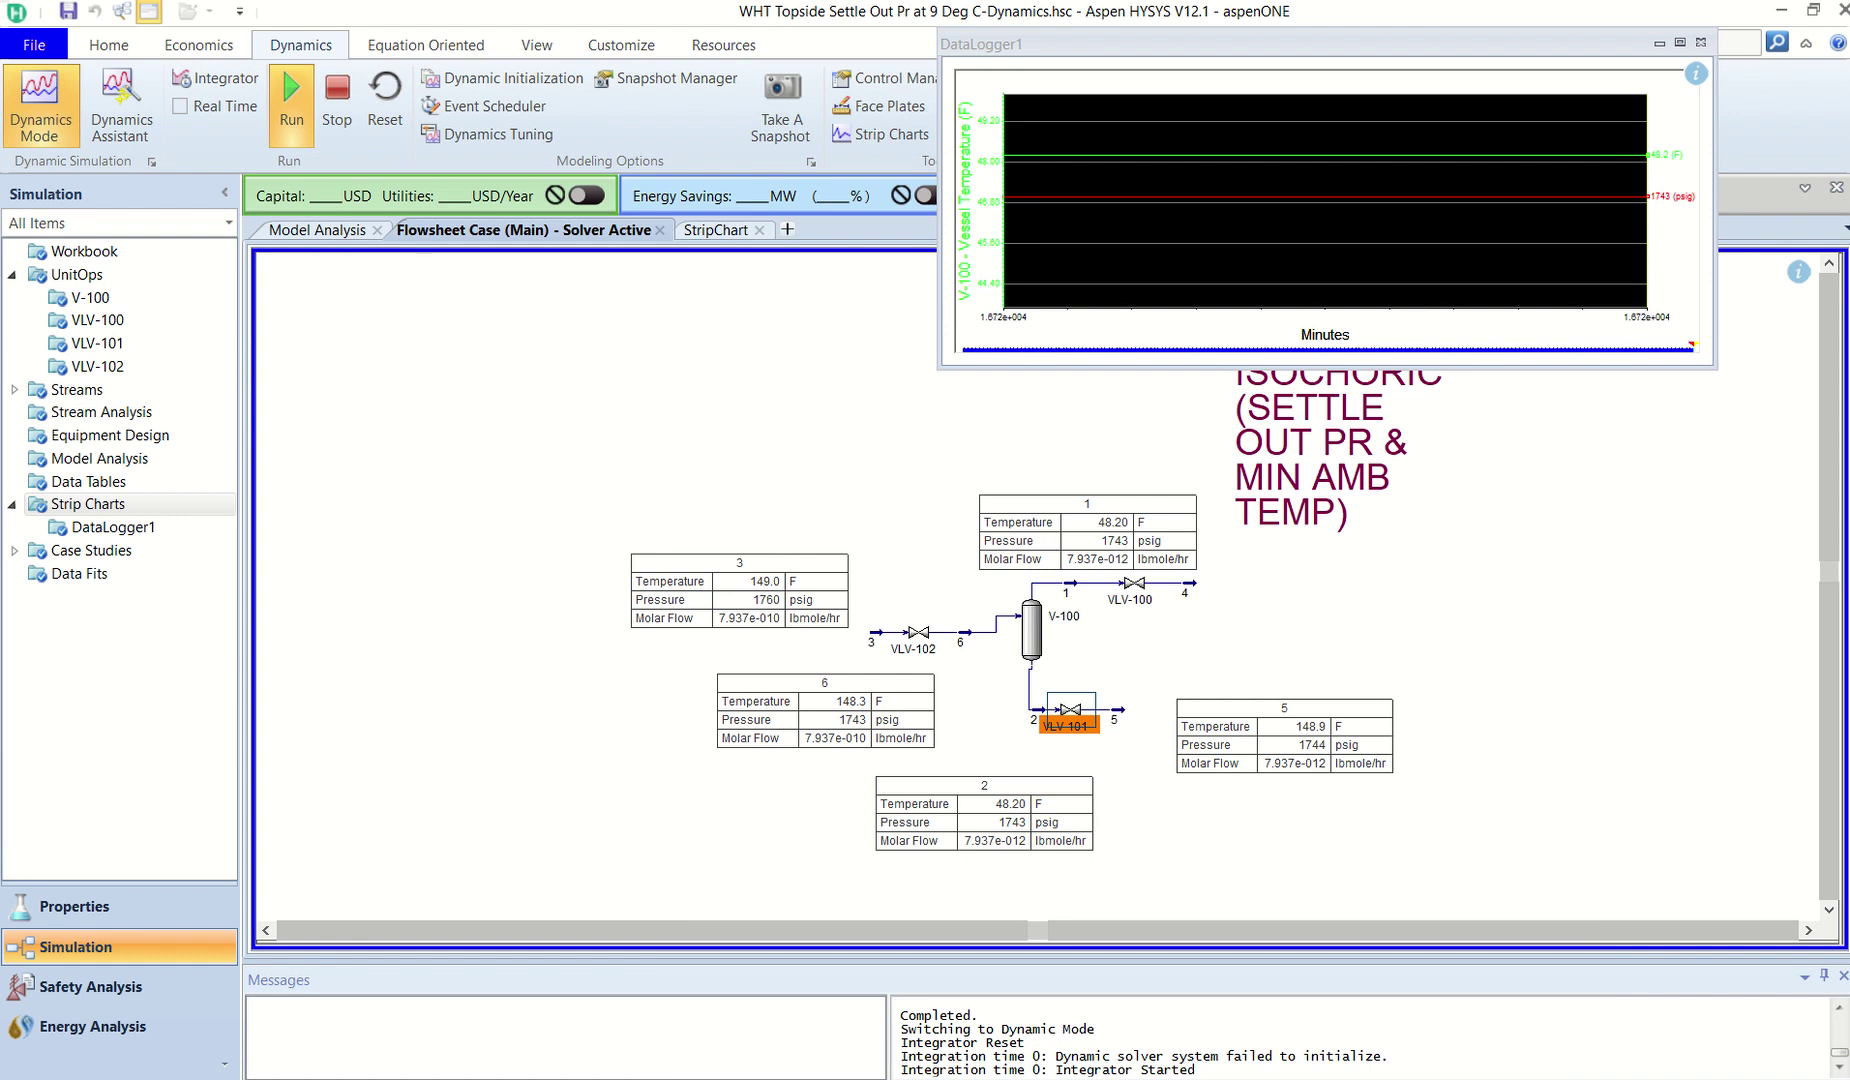
Review the sizing geometry and the detailed heat loss settings of separator V-100, including the ambient temperature.
mouse_move(1134, 585)
double_click(1031, 628)
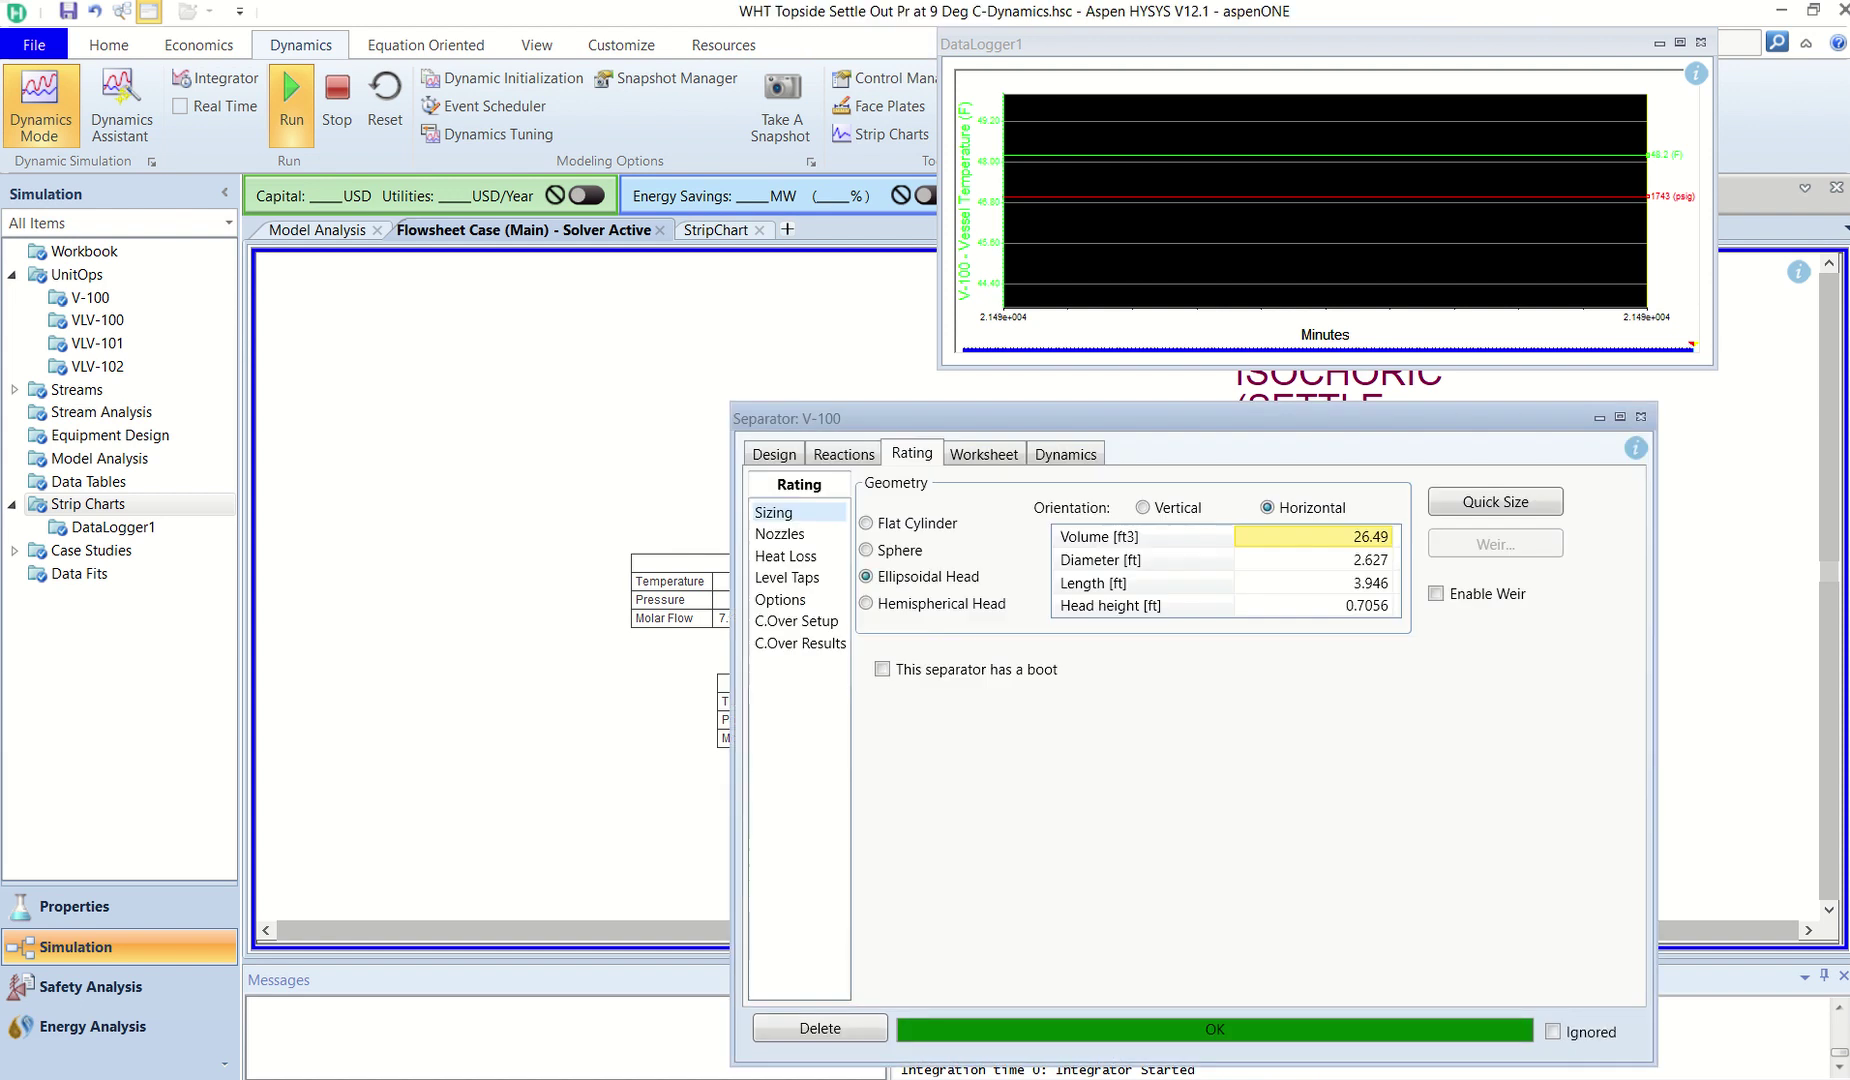
drag(1000, 418, 559, 343)
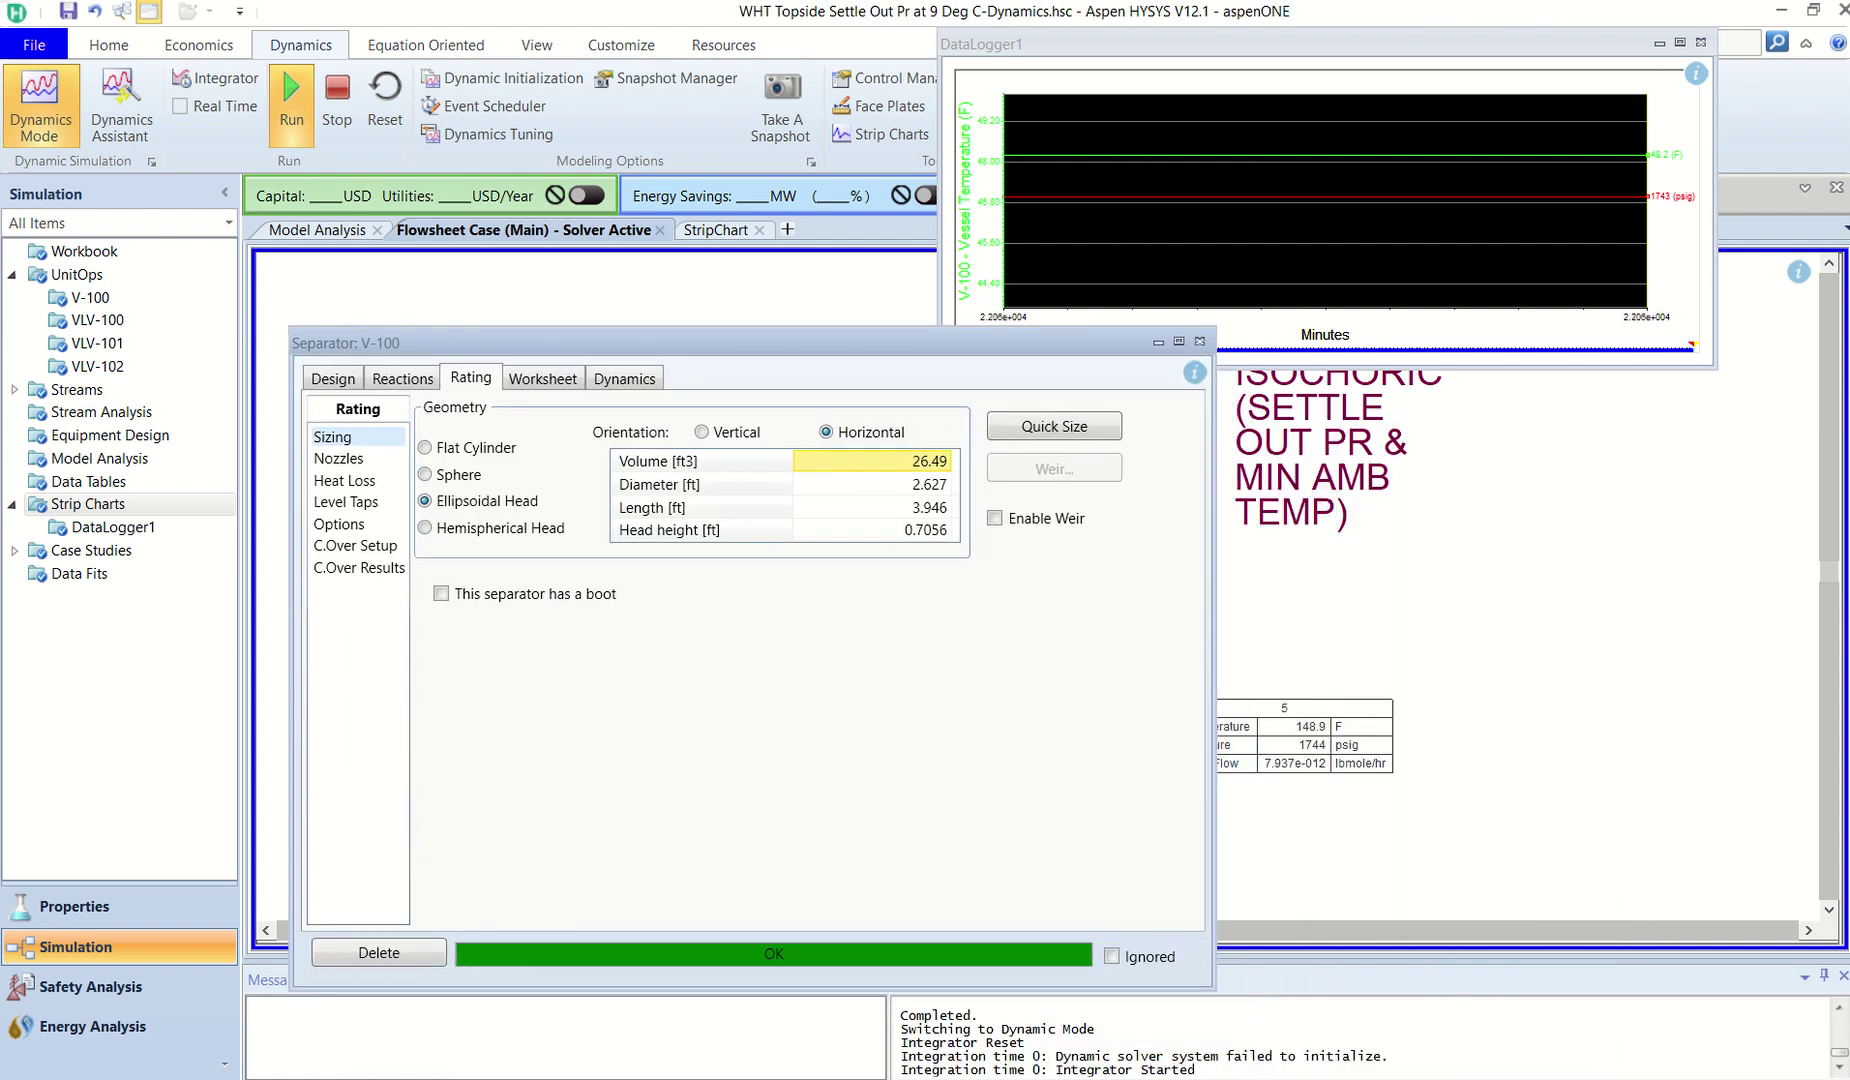
click(344, 480)
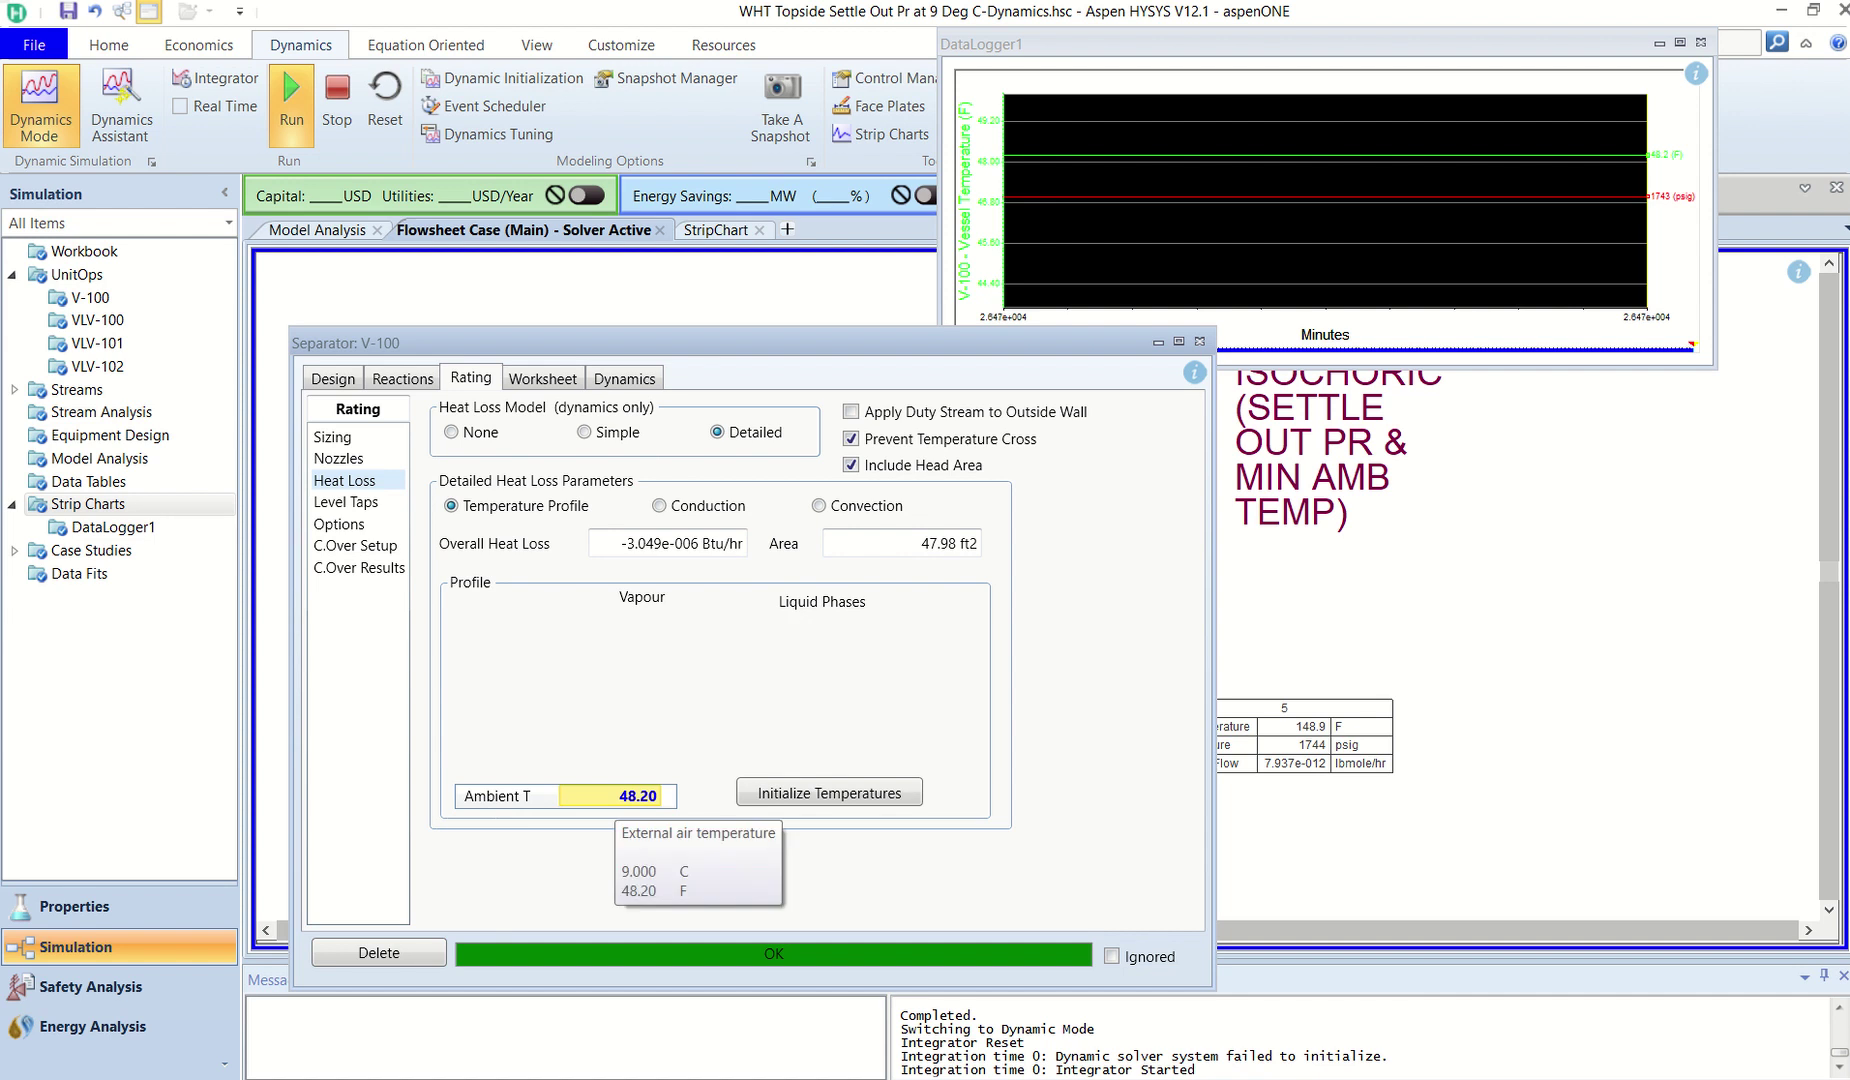
click(1200, 341)
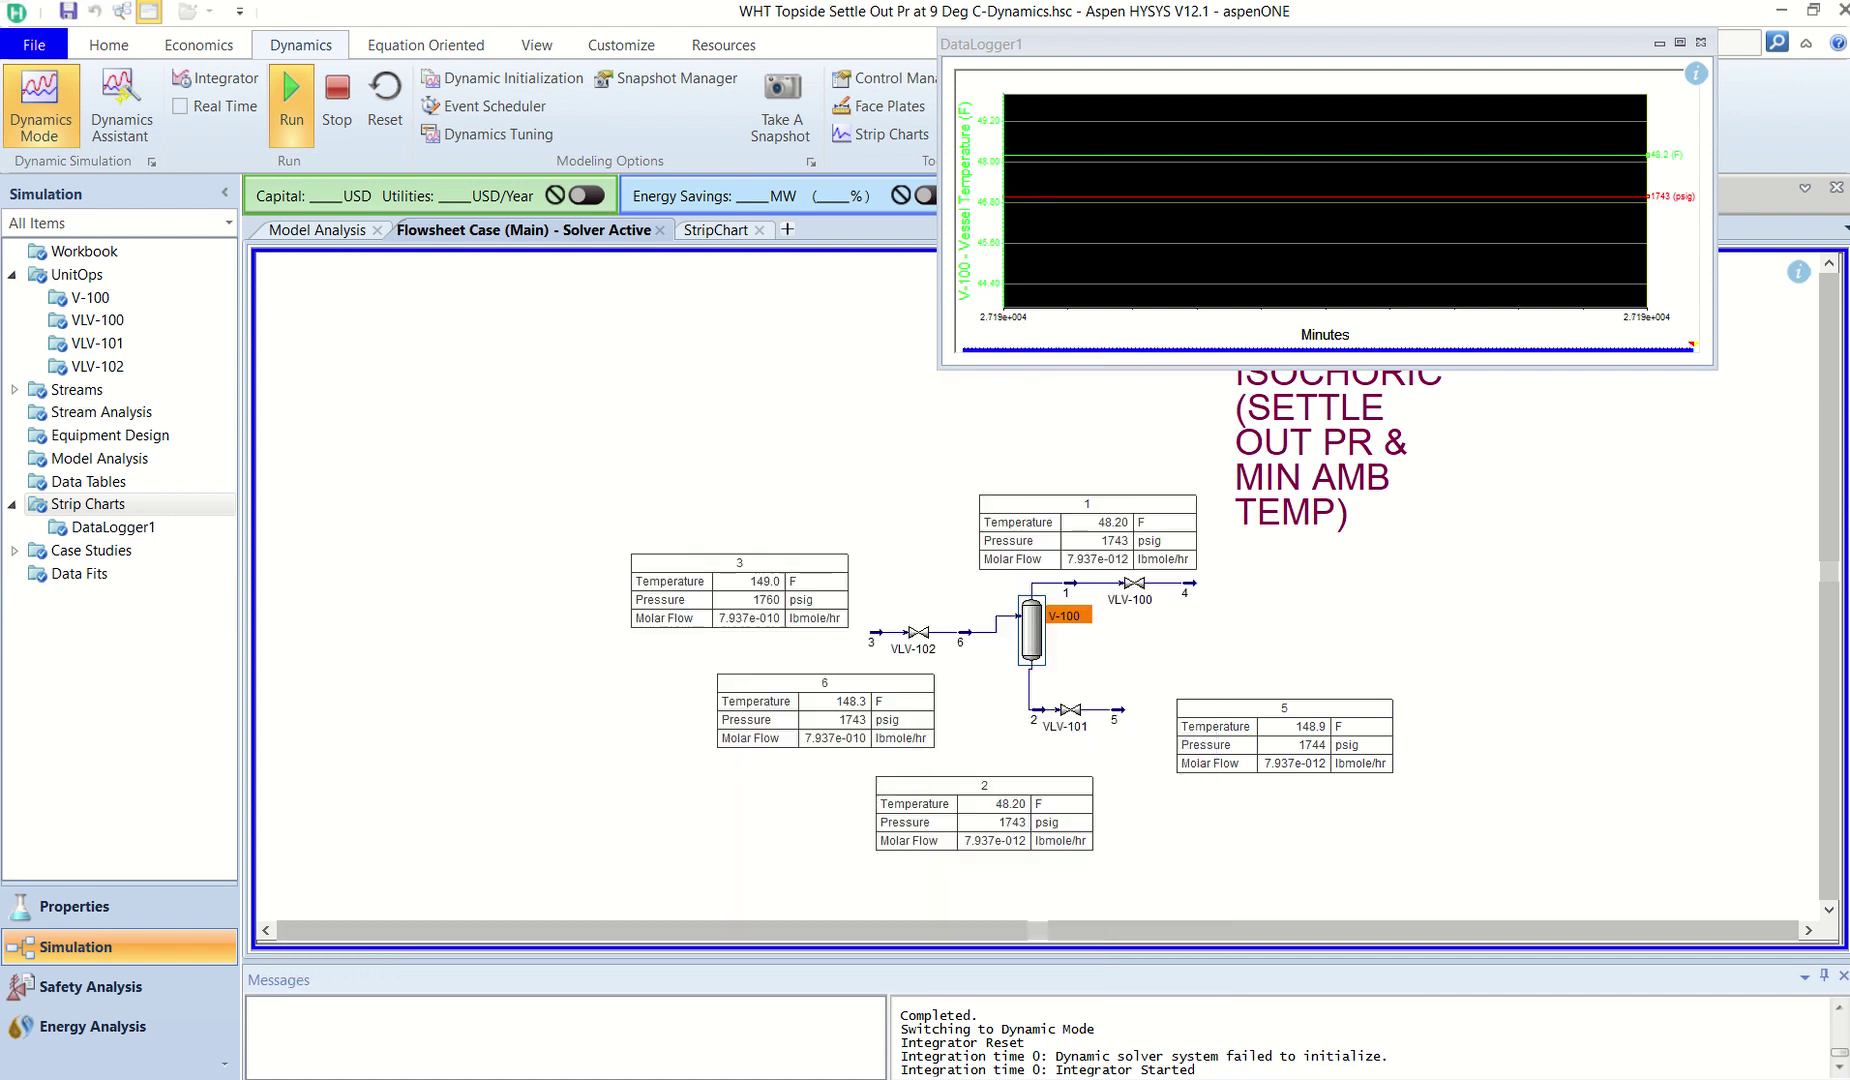
Move stream 1's data table slightly higher above VLV-100 and reposition the DataLogger1 chart clear of the flowsheet equipment and title text.
click(1087, 530)
drag(1087, 530, 1072, 500)
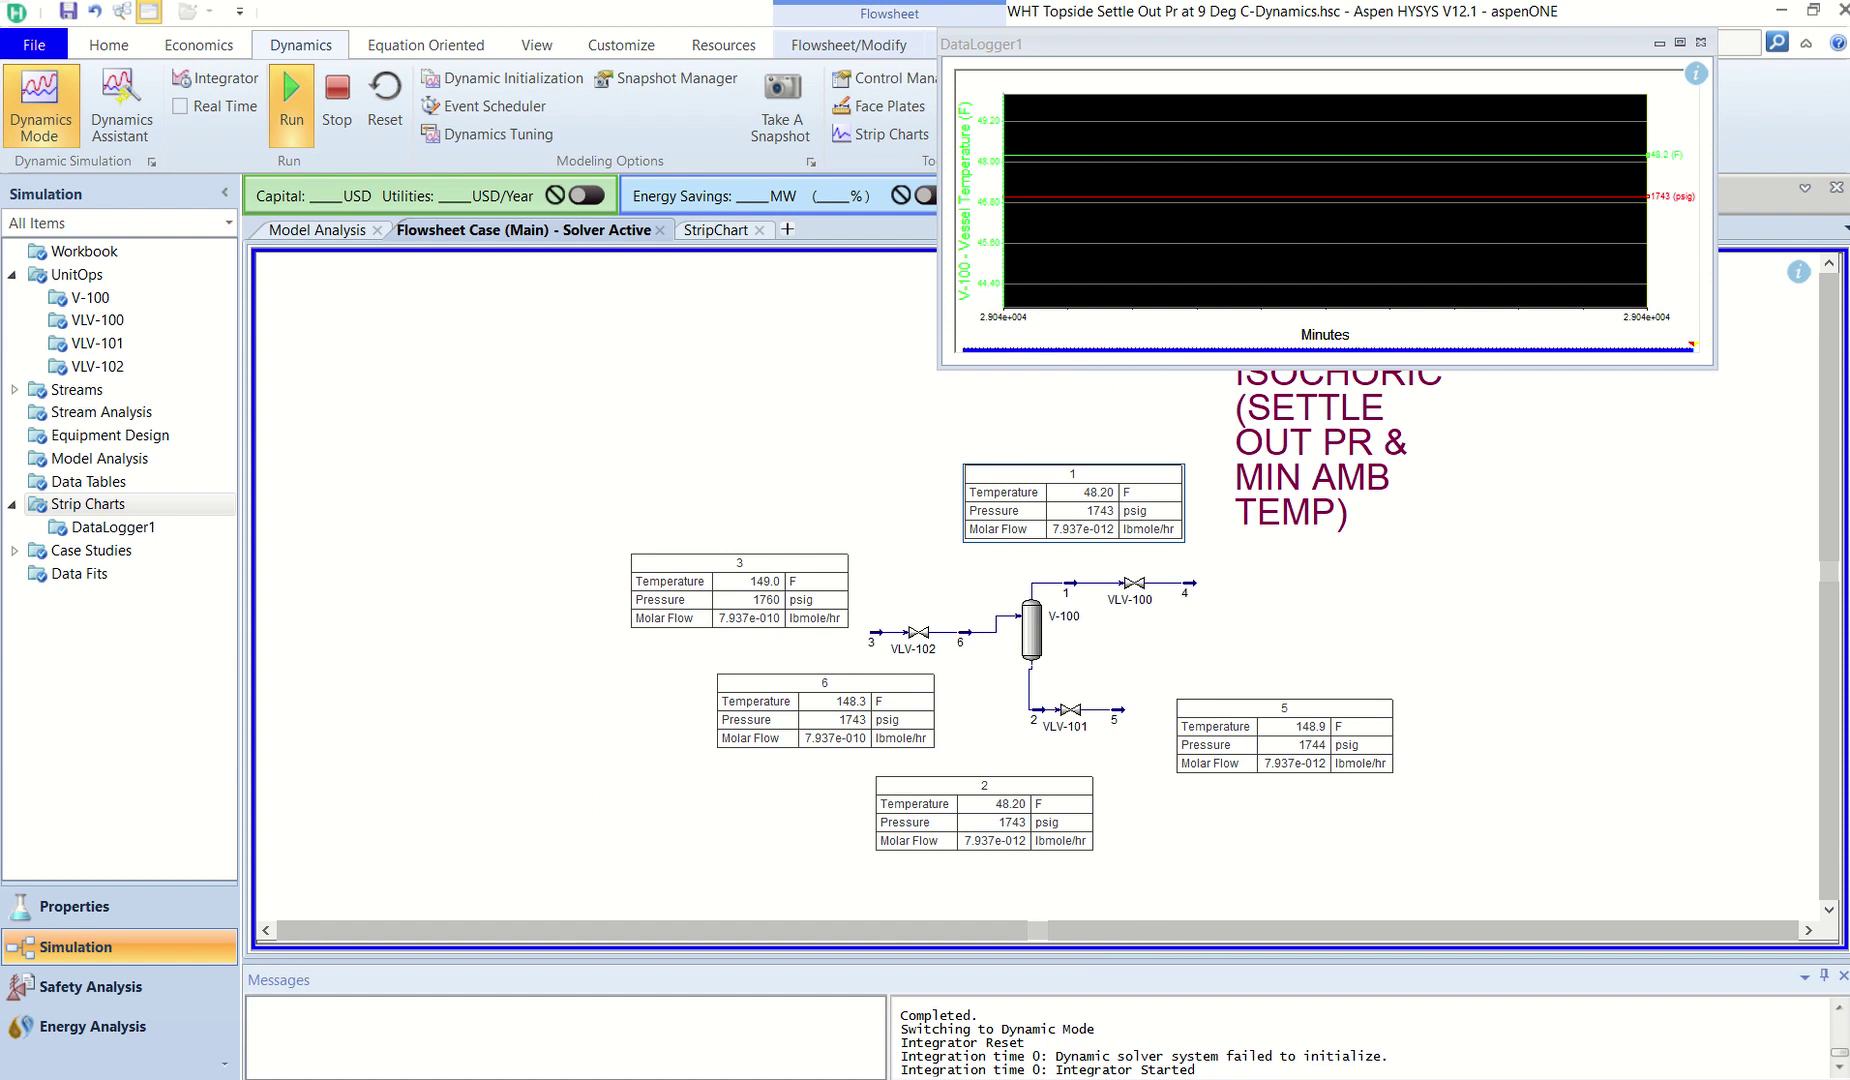
mouse_move(1069, 584)
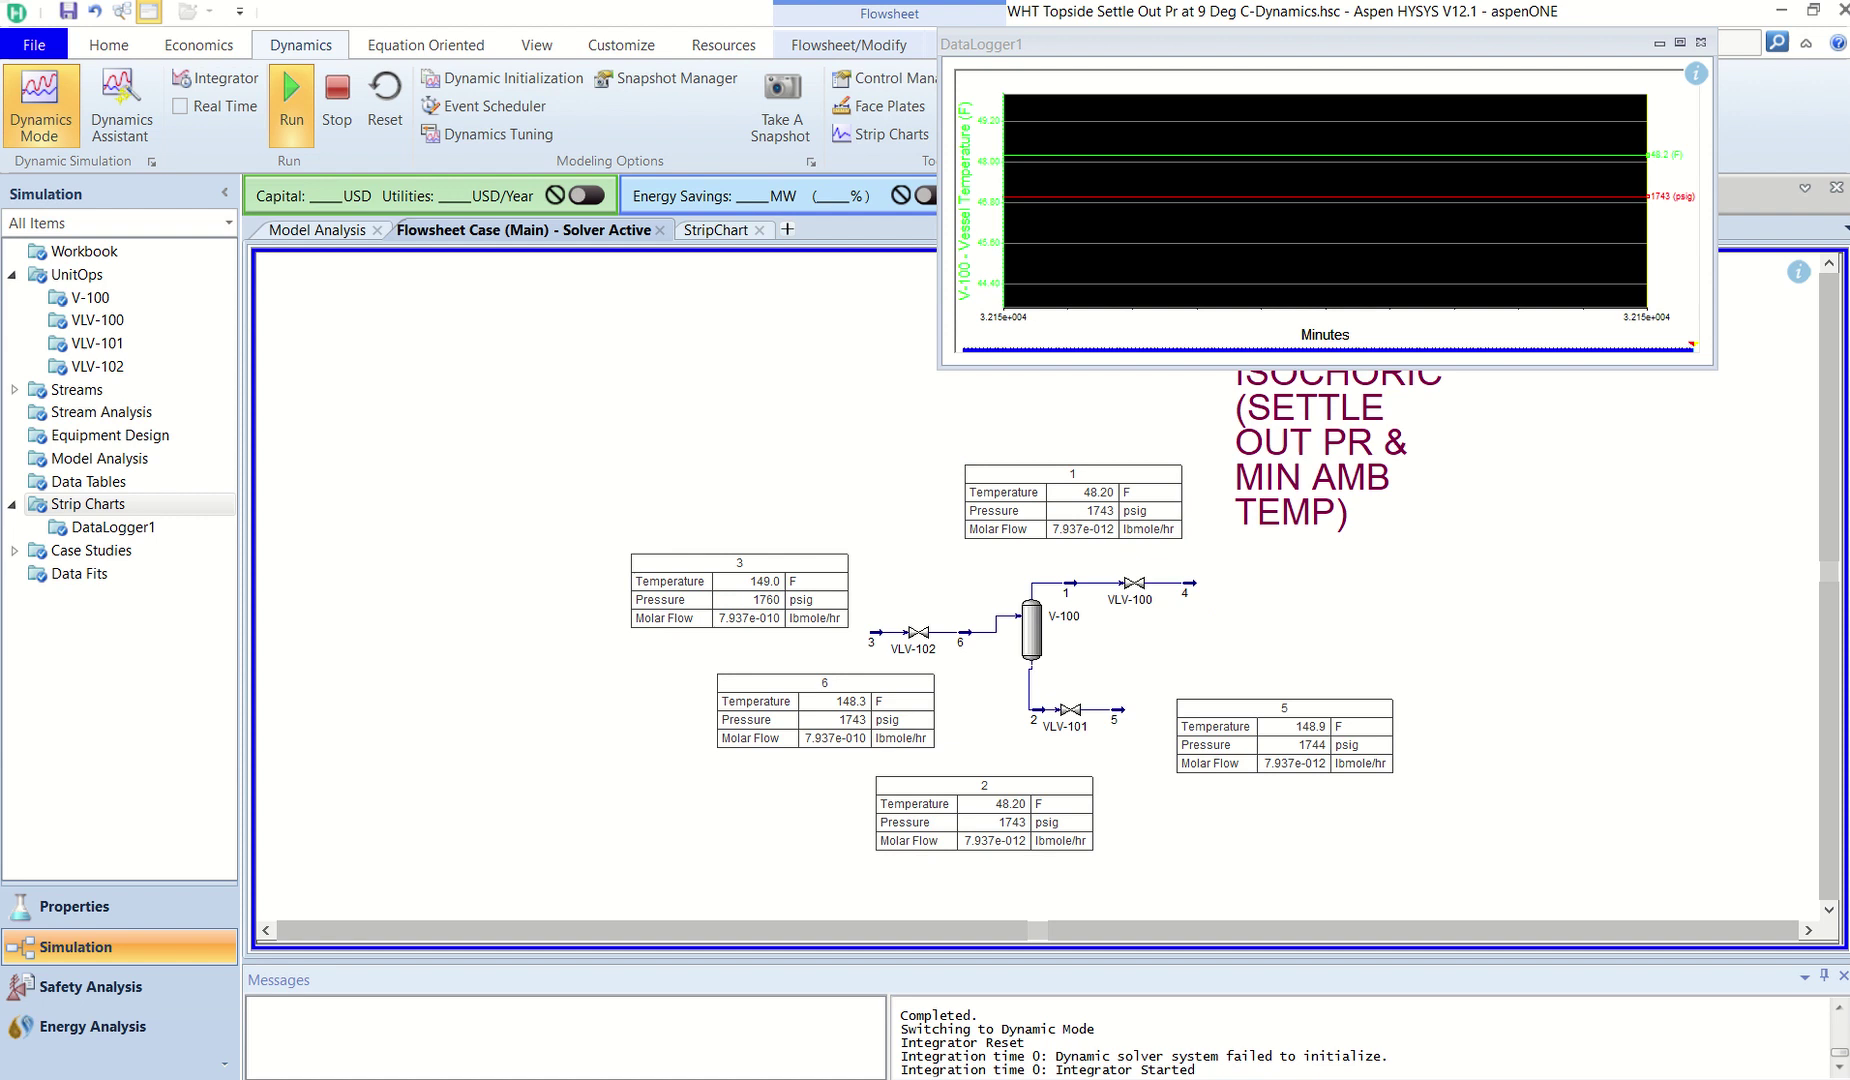
drag(1300, 43, 802, 231)
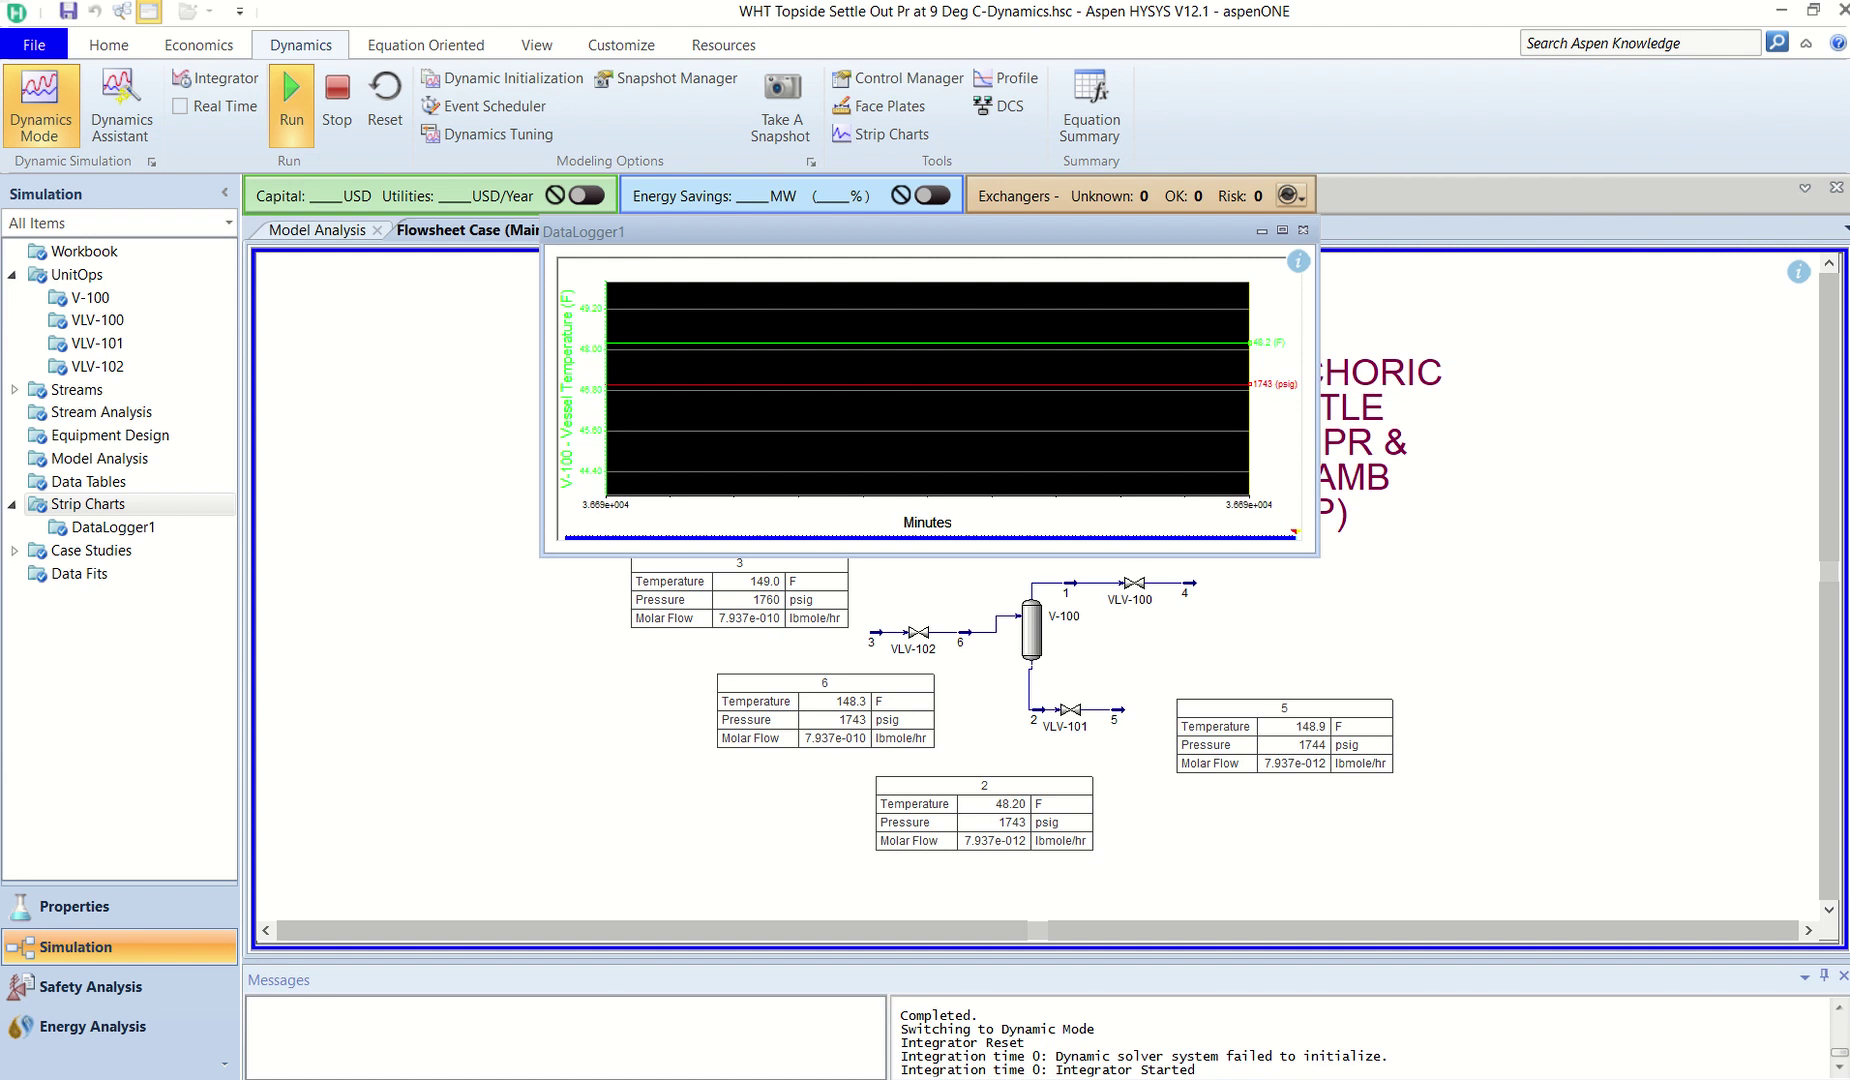
drag(930, 231, 1556, 271)
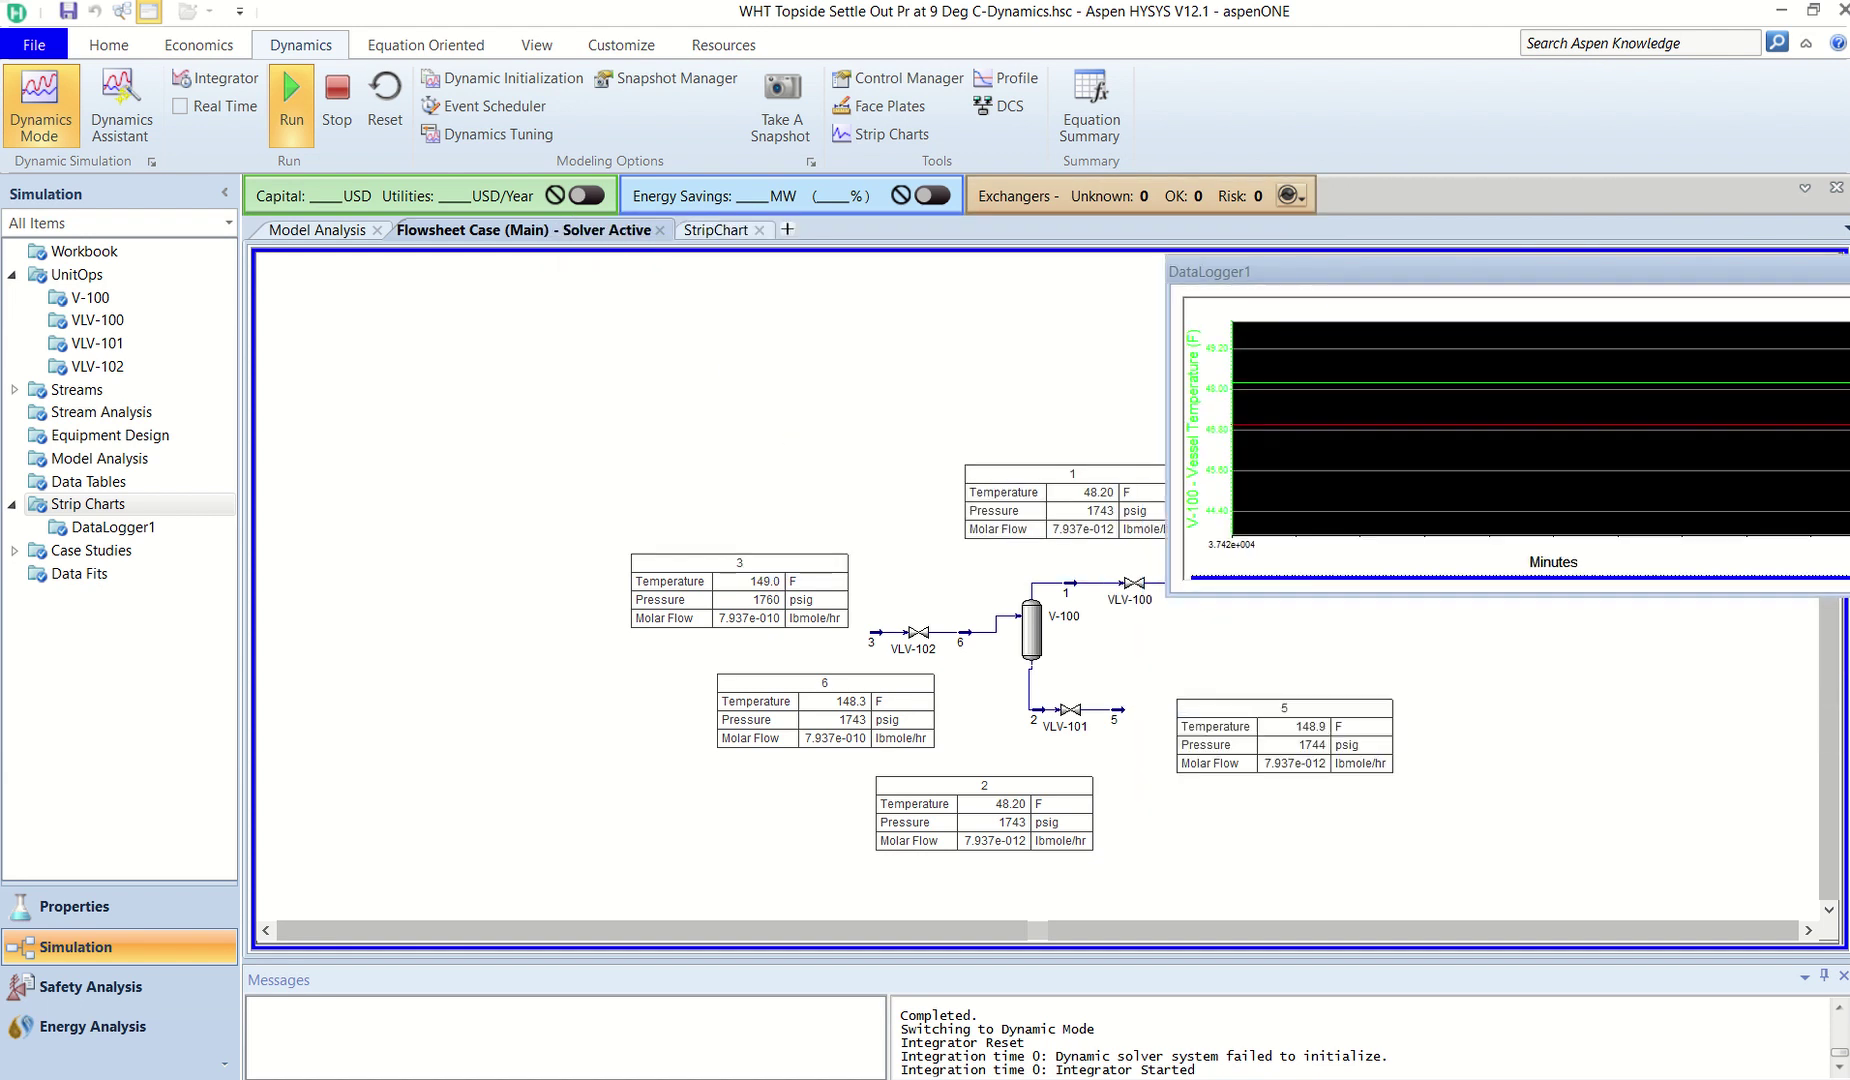
drag(1278, 271, 253, 139)
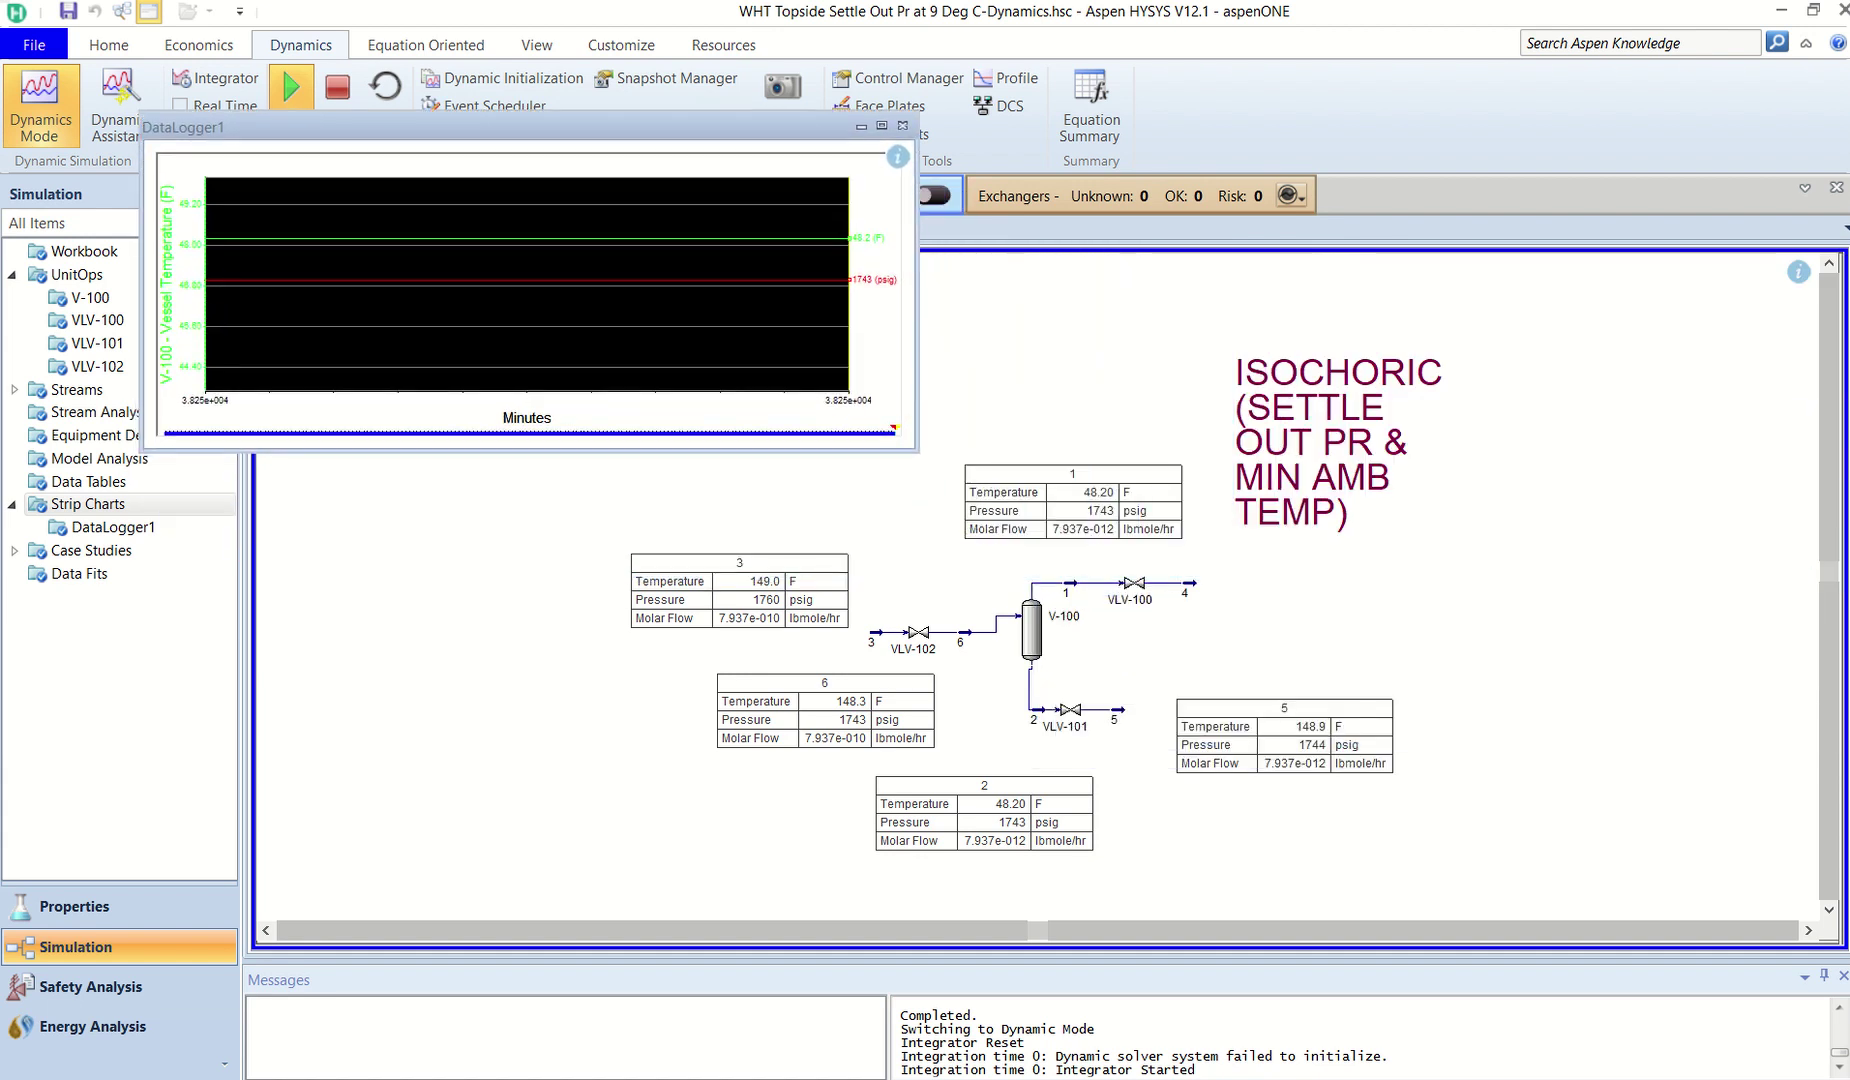